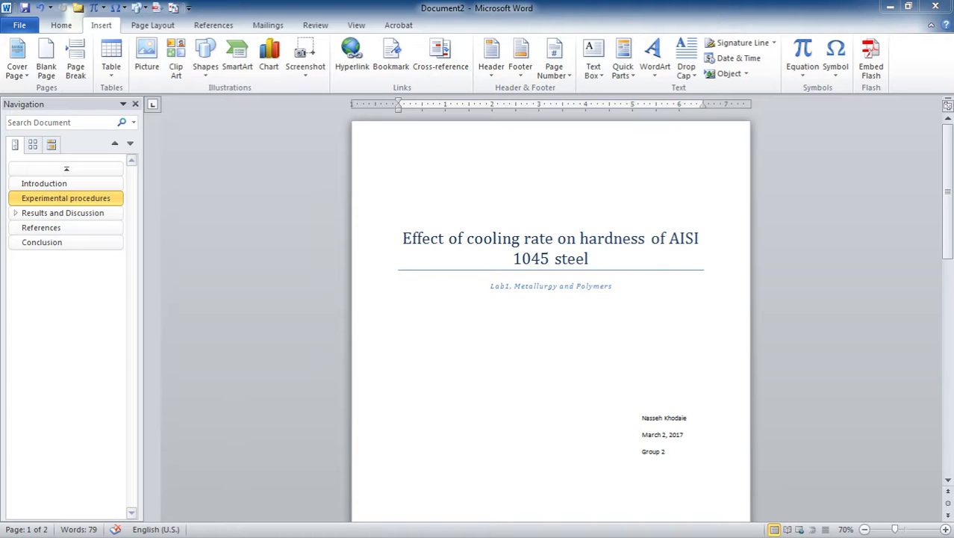
- Review the report's cover page, including the title, the subtitle and the author, date and group lines
click(538, 288)
scroll(560, 296, down, 3)
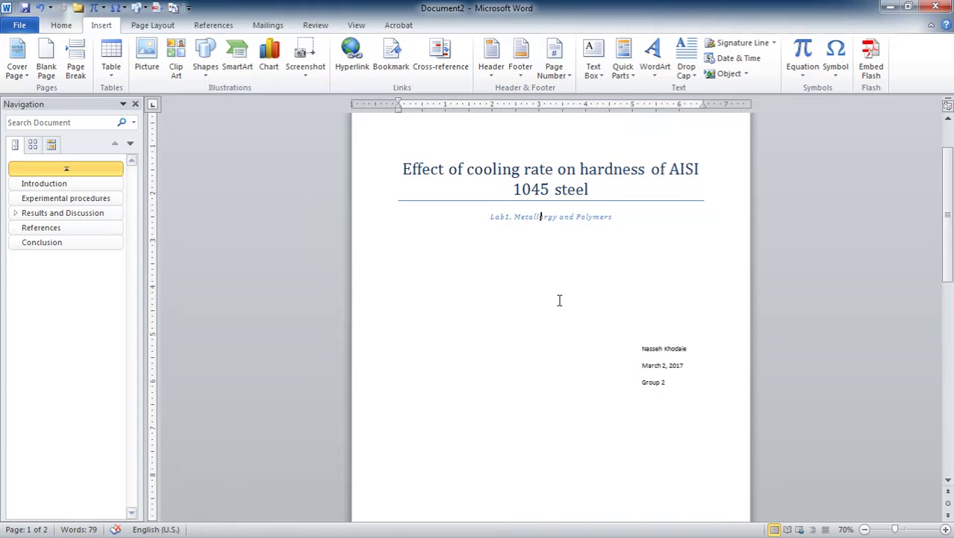
scroll(430, 315, down, 2)
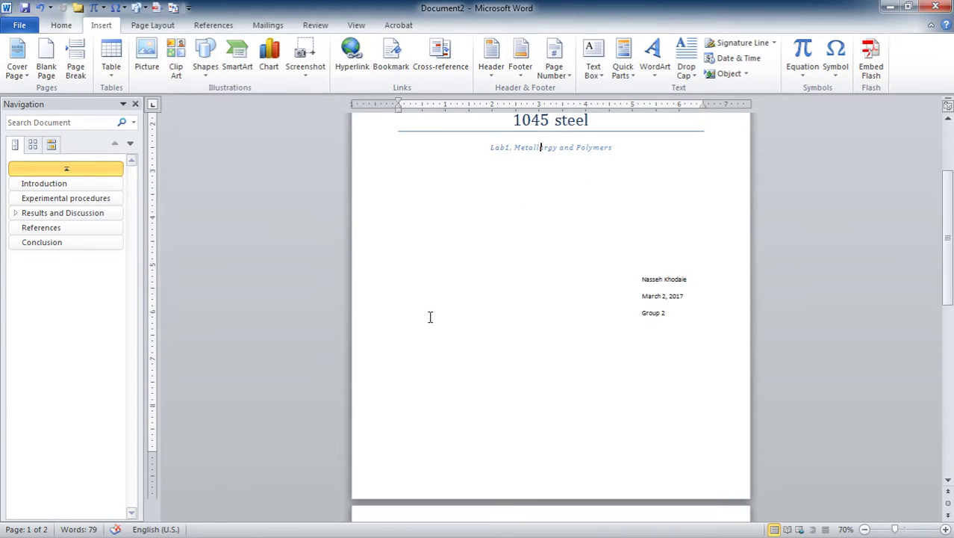
scroll(434, 318, up, 5)
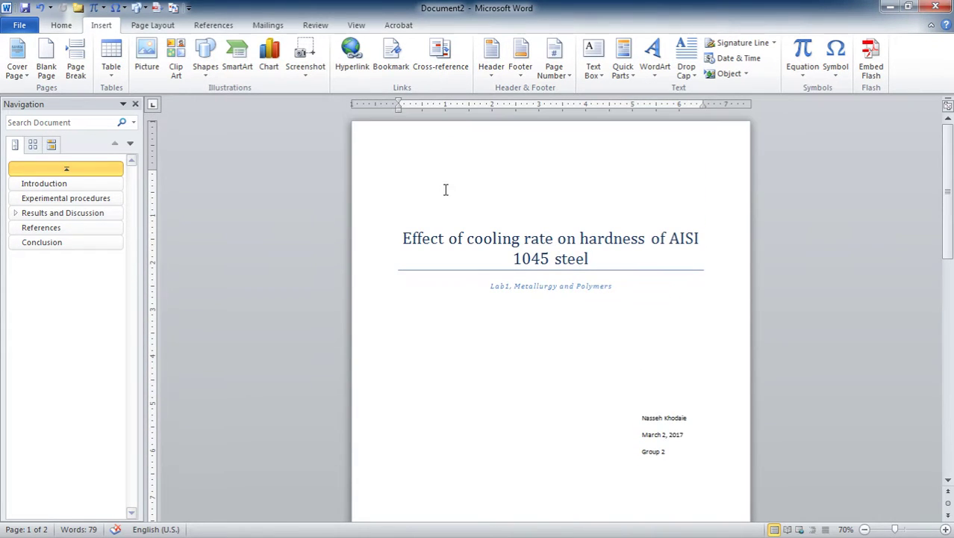
scroll(546, 237, down, 2)
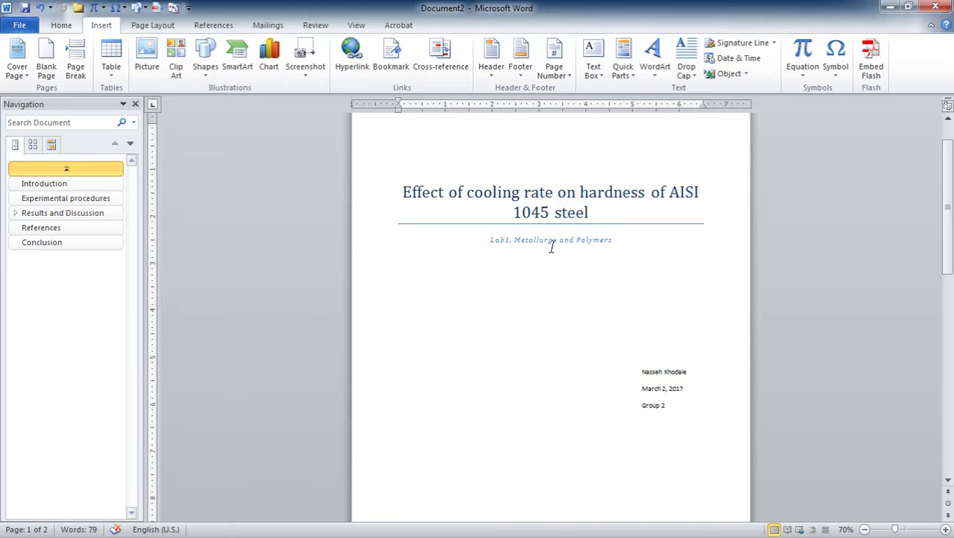
scroll(508, 159, up, 2)
click(513, 177)
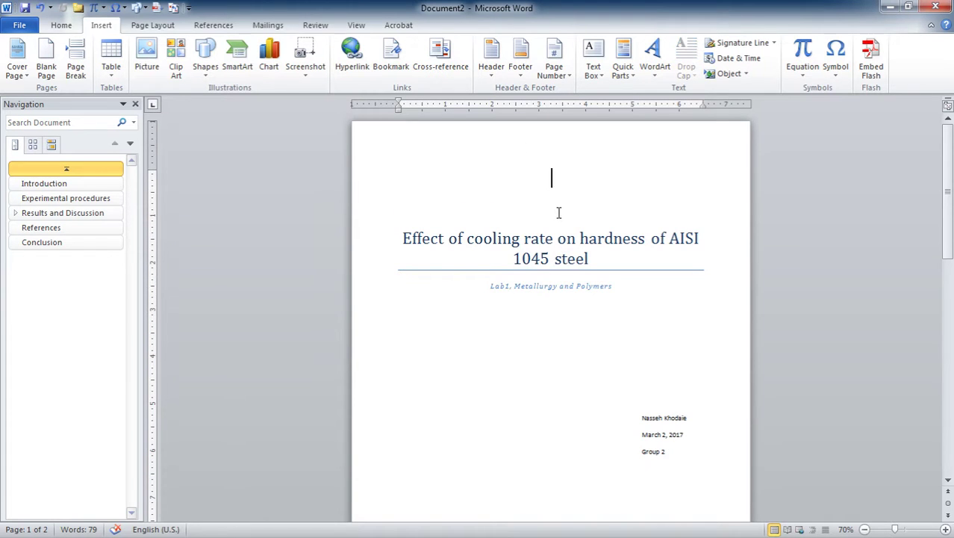
click(560, 213)
- Review the report's section structure from Introduction and Experimental procedures through Results and Discussion, References and Conclusion
scroll(573, 397, down, 10)
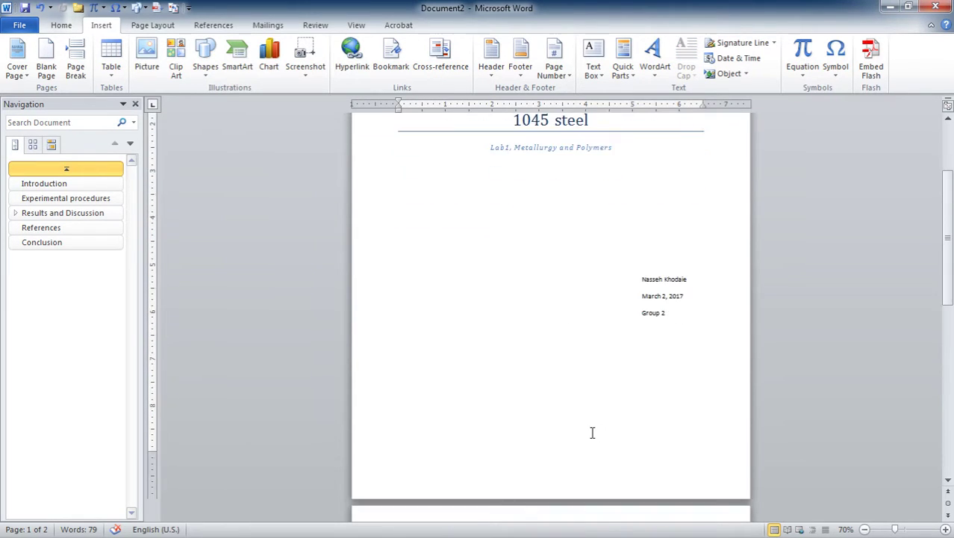
scroll(471, 344, up, 3)
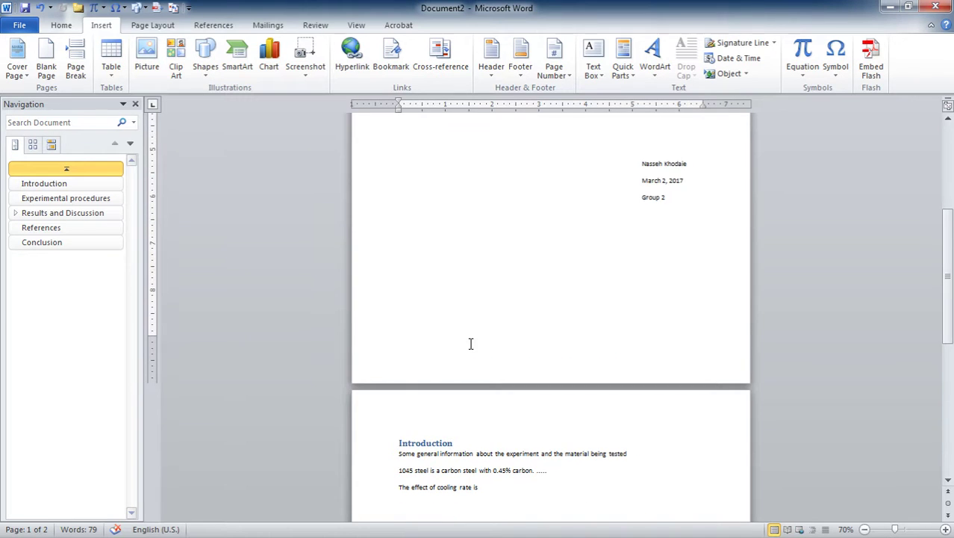
scroll(452, 344, down, 2)
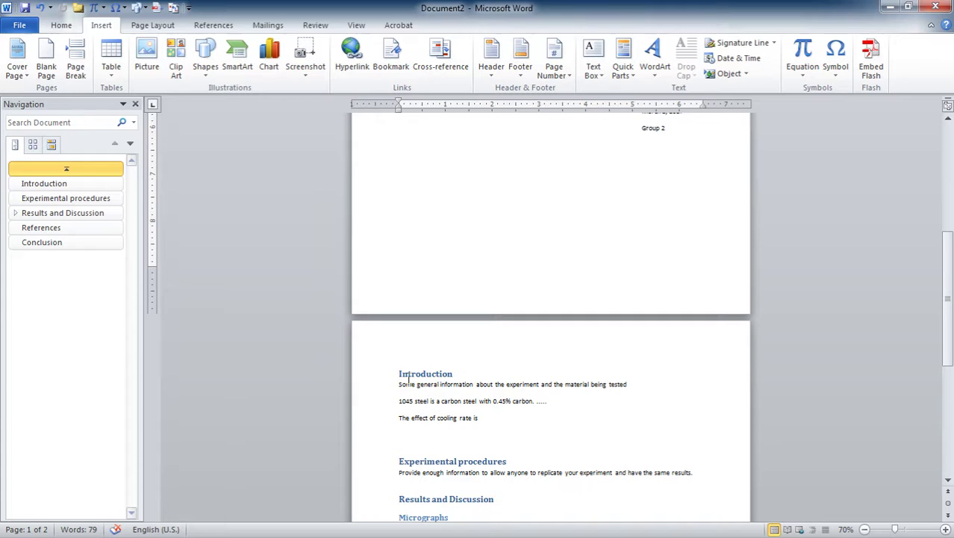
scroll(454, 393, down, 3)
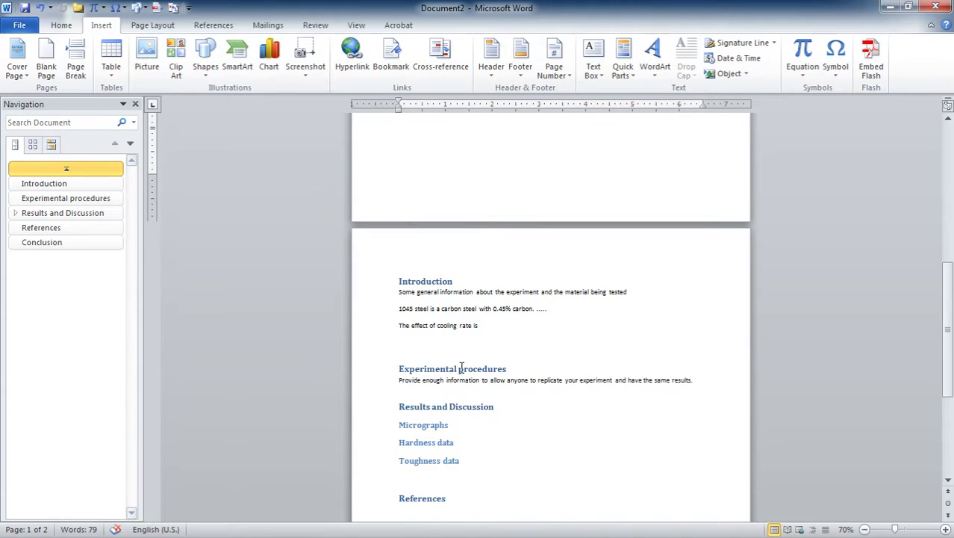
drag(401, 379, 678, 382)
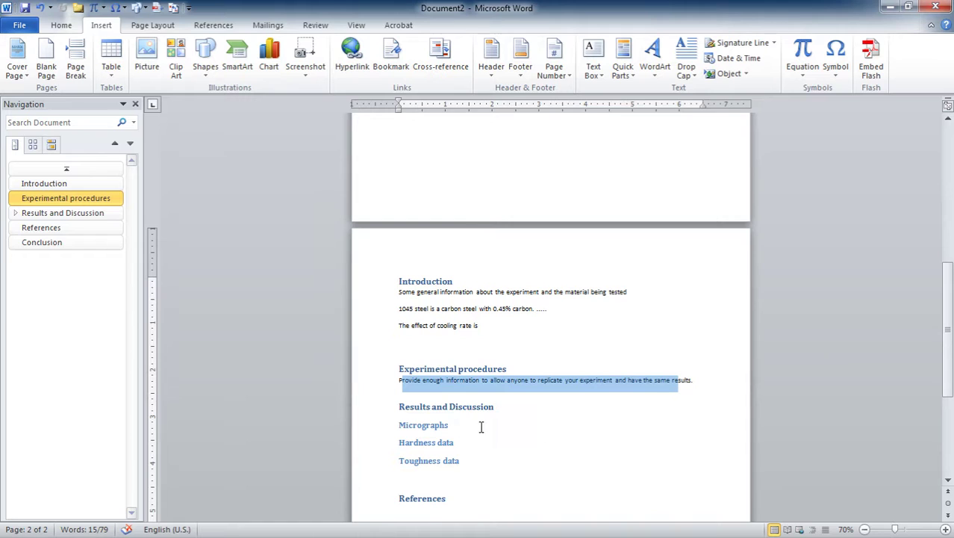
drag(402, 407, 493, 407)
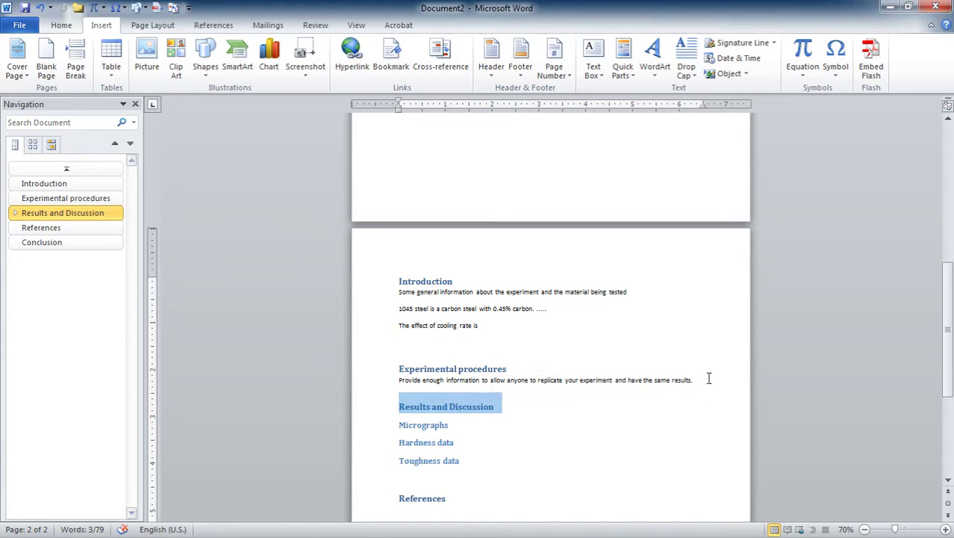
scroll(708, 377, down, 2)
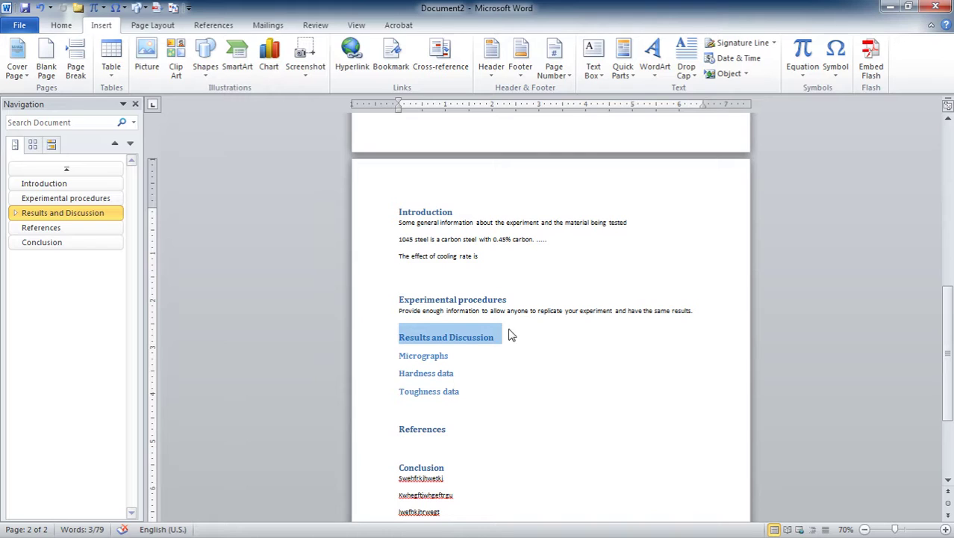
click(538, 310)
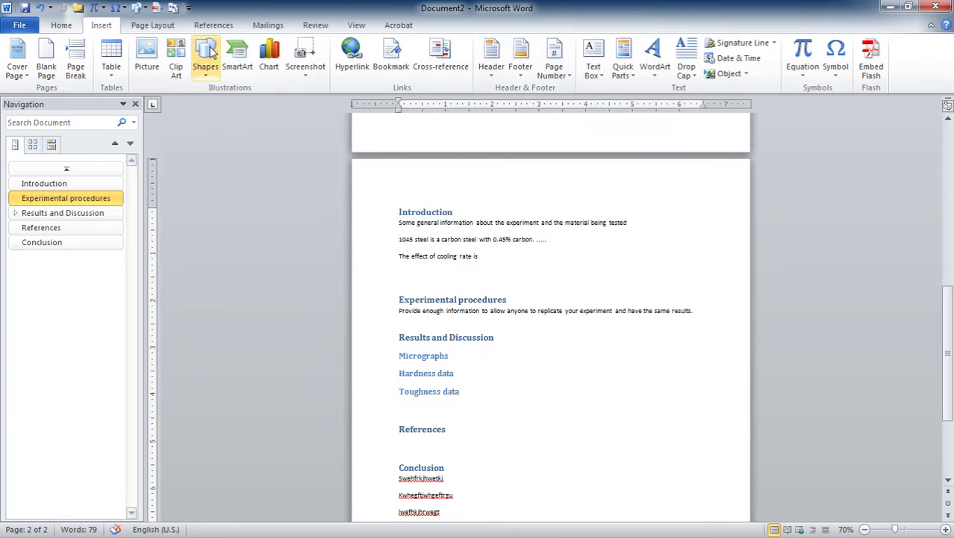
- Shrink the document window to expose the desktop folders and narrow its navigation pane
drag(581, 7, 463, 96)
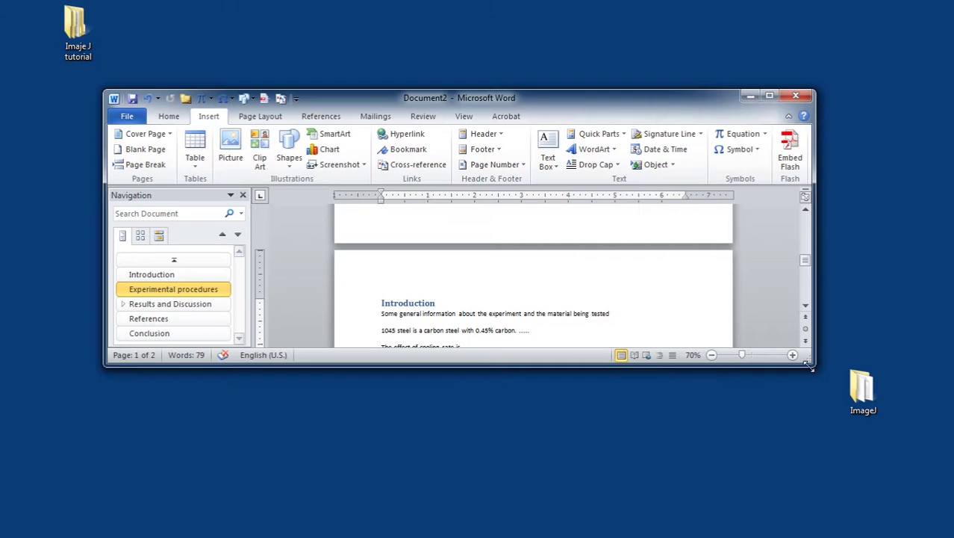
drag(813, 364, 607, 428)
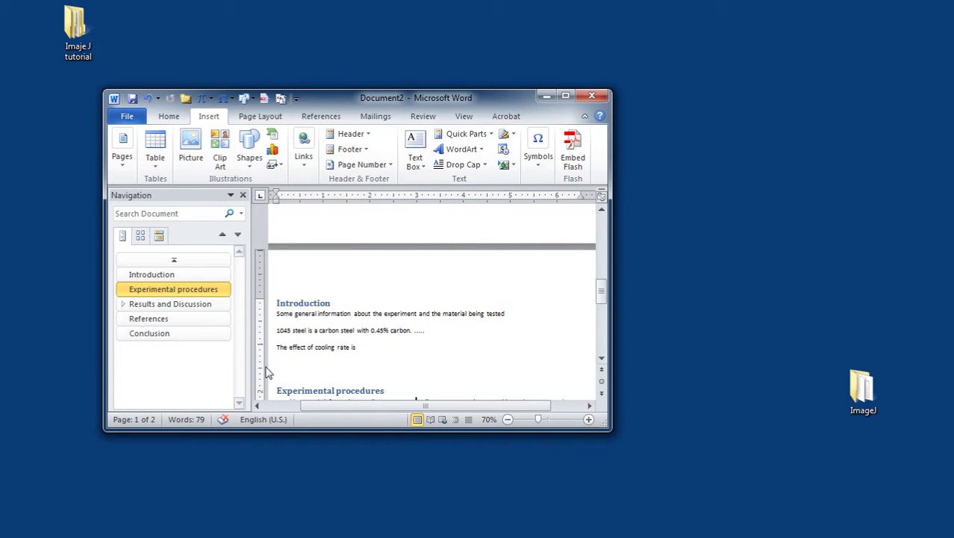
drag(250, 365, 207, 365)
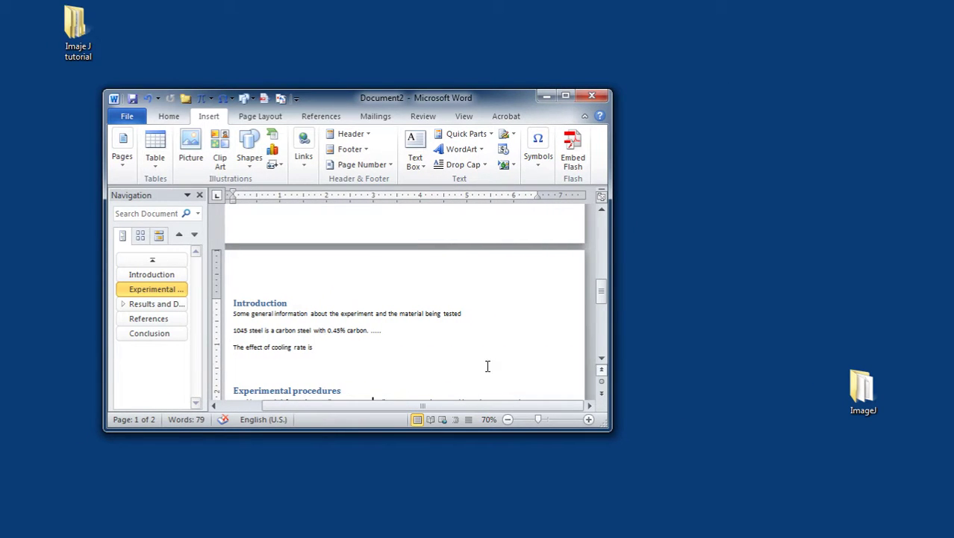
drag(461, 95, 416, 82)
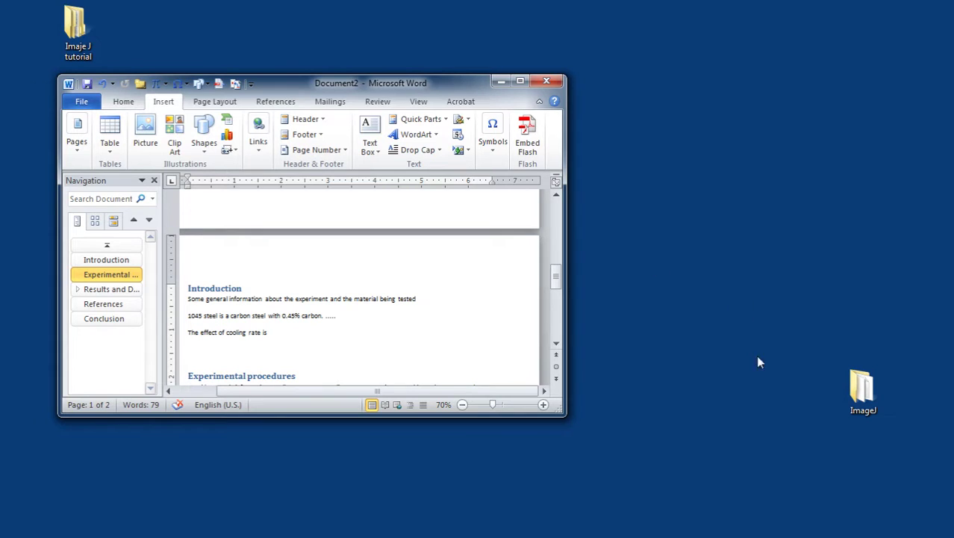
- Open the Scale bar folder inside the Imaje J tutorial desktop folder and fit its window to the right half of the screen
click(79, 21)
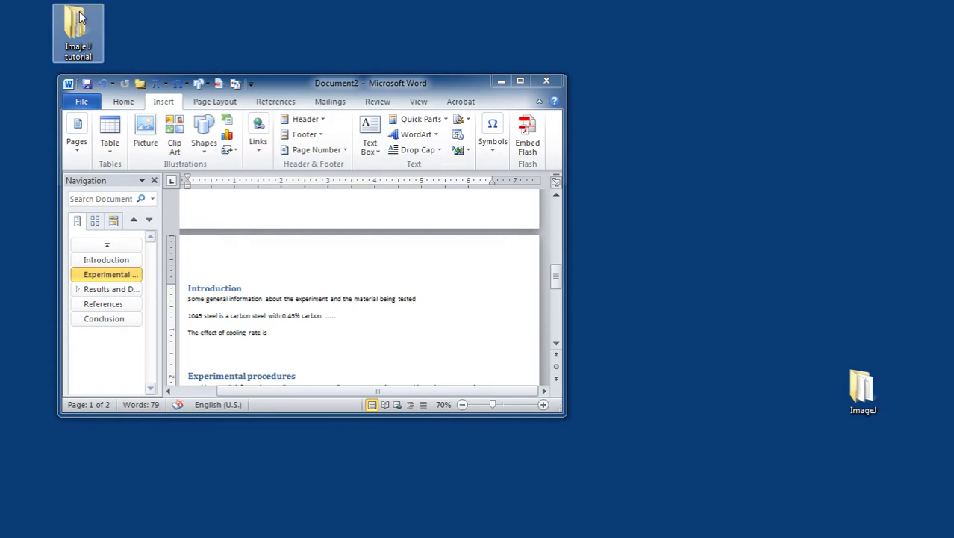
double_click(80, 18)
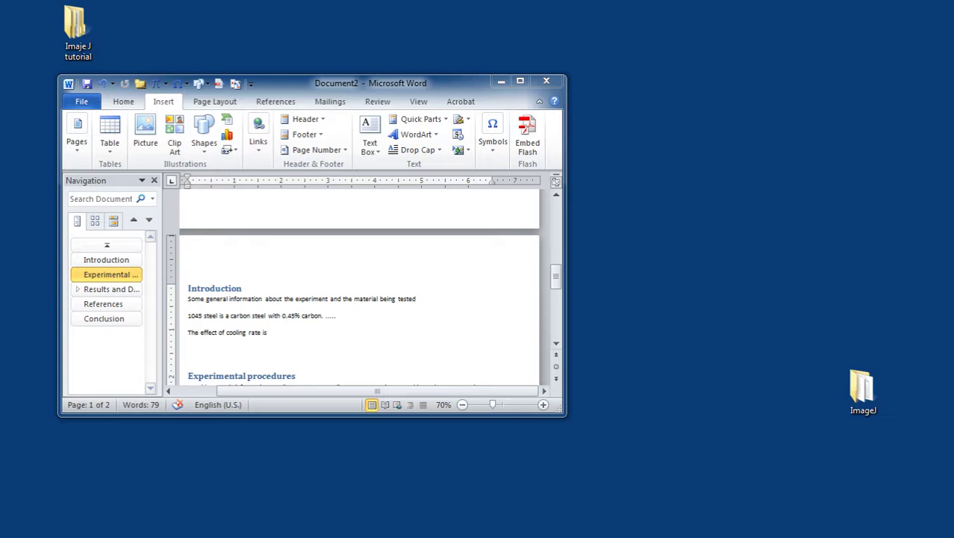
key(super+Right)
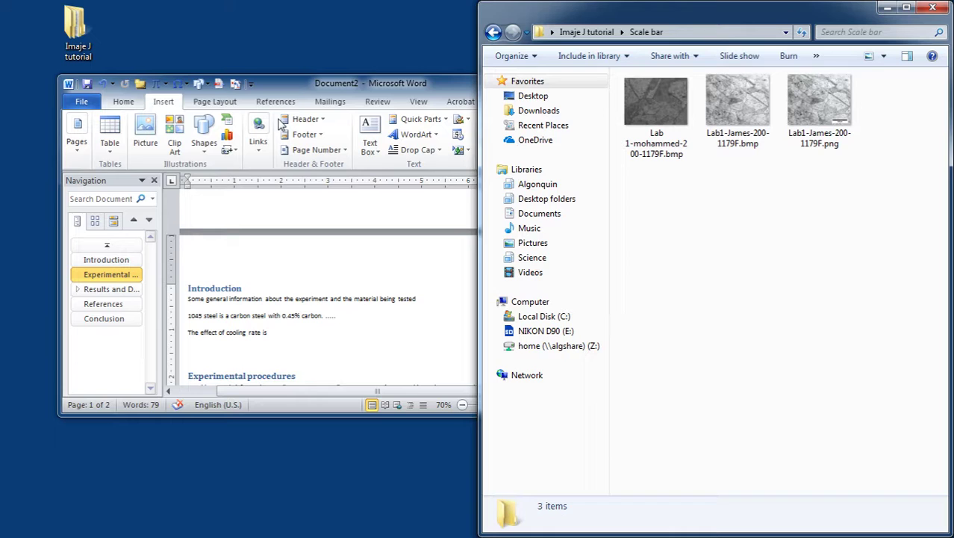
- Arrange the document window in the left half of the screen beside the folder and close the navigation pane
drag(388, 83, 259, 11)
drag(479, 342, 471, 535)
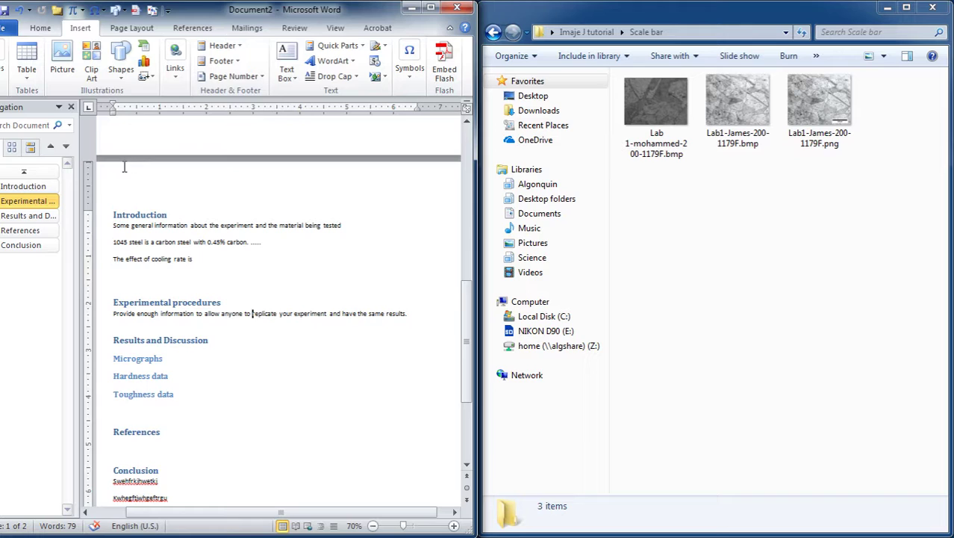
click(72, 108)
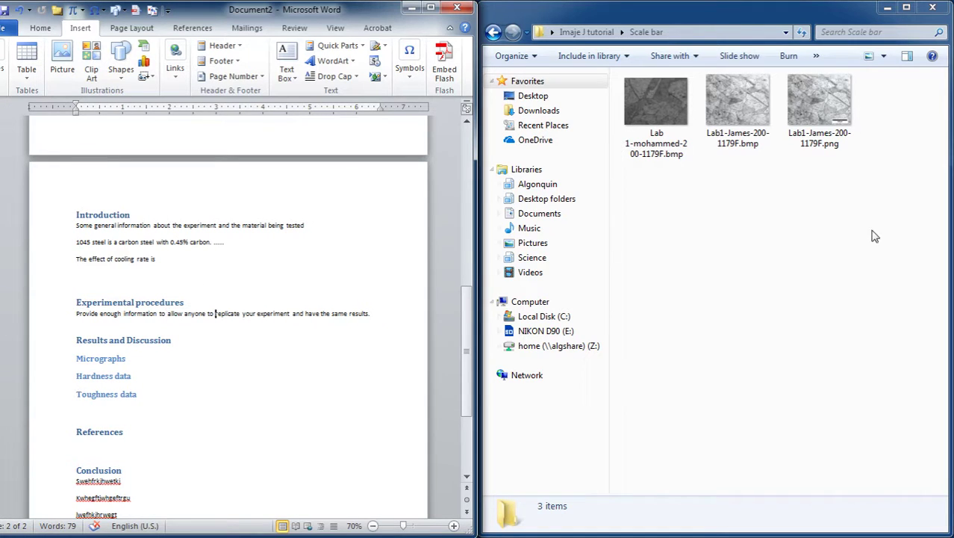
- Add blank lines below the Micrographs heading and place the cursor in the empty space for a picture
click(143, 280)
click(128, 360)
key(Return)
key(Return)
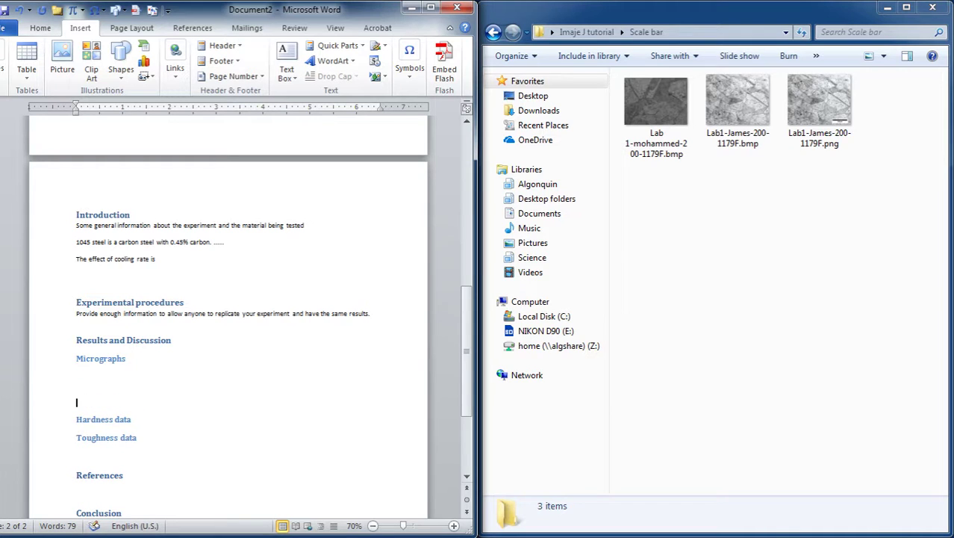
click(91, 385)
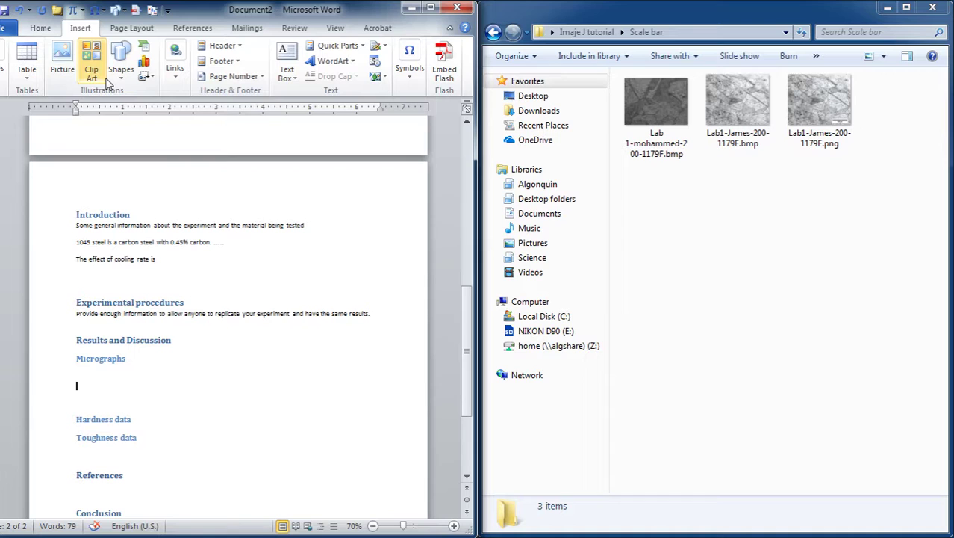
click(62, 58)
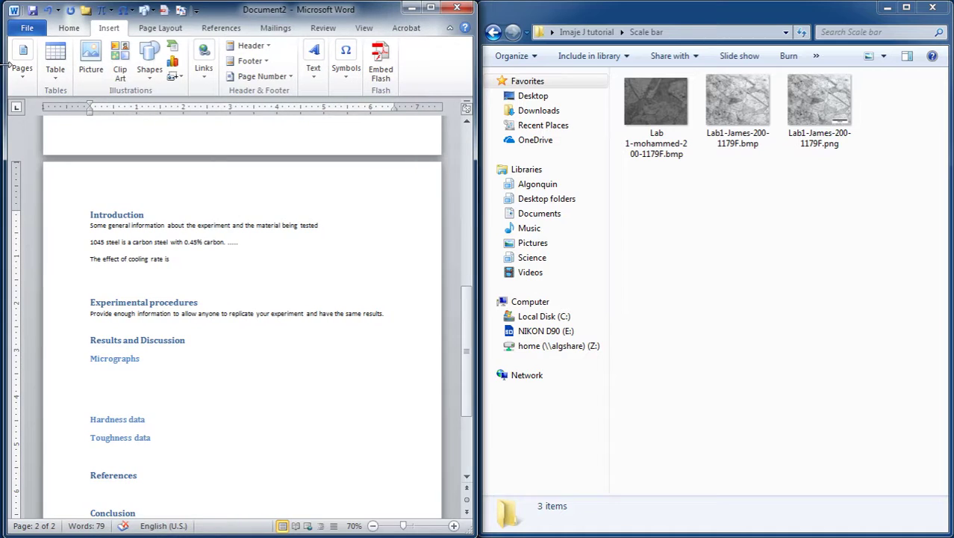
click(92, 60)
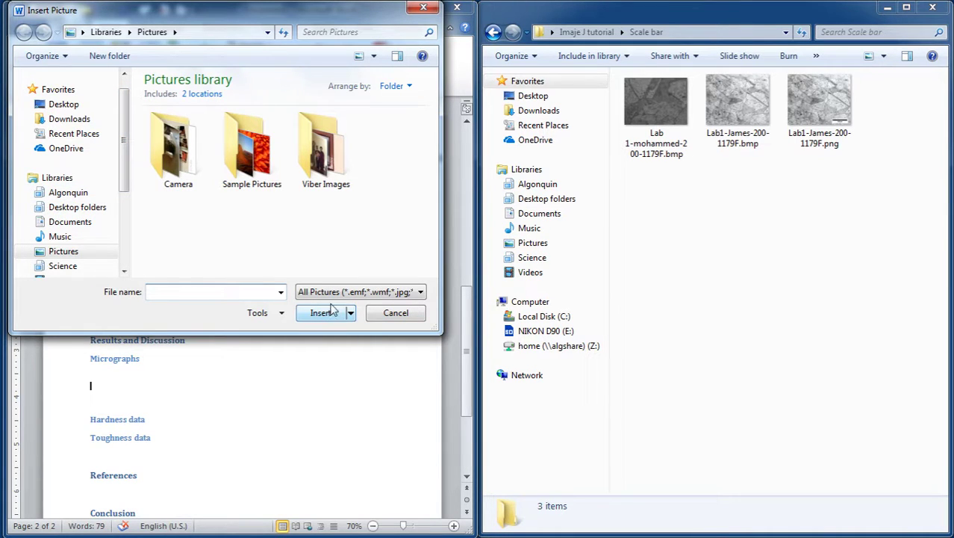
click(424, 9)
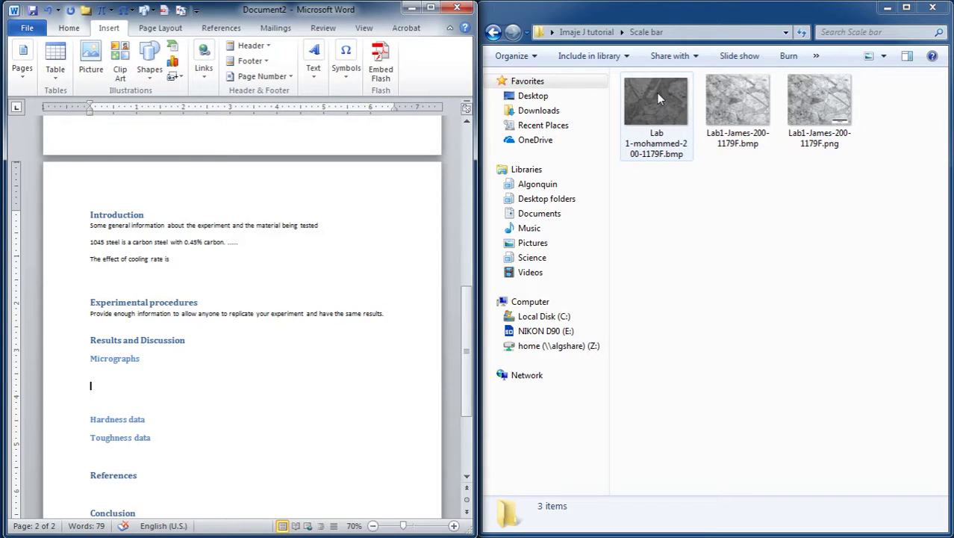
- Insert the dark 1179F micrograph BMP from the Scale bar folder below the Micrographs heading
drag(657, 97, 95, 377)
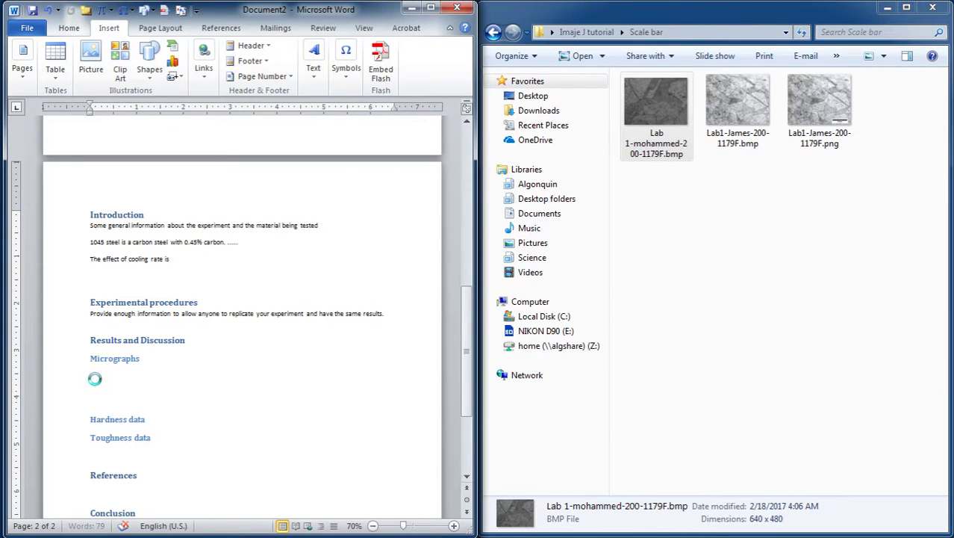
scroll(352, 292, down, 4)
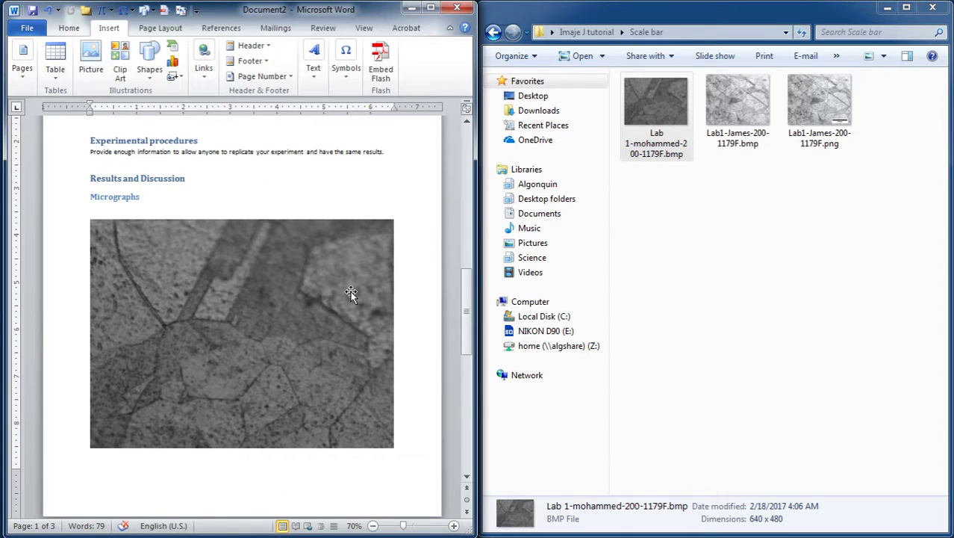
click(267, 336)
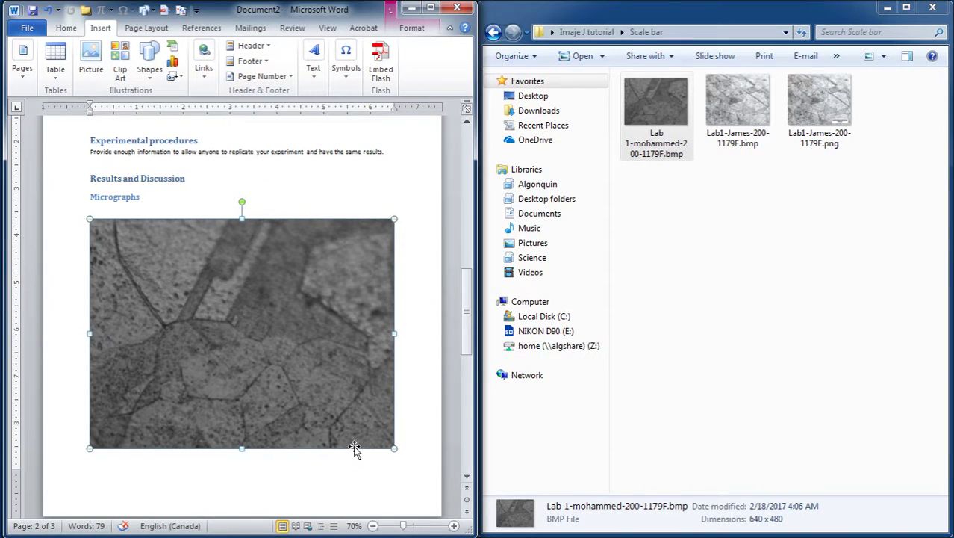
- Add the caption "Fig 1. Brass at 1179°C" on the line below the micrograph
click(231, 464)
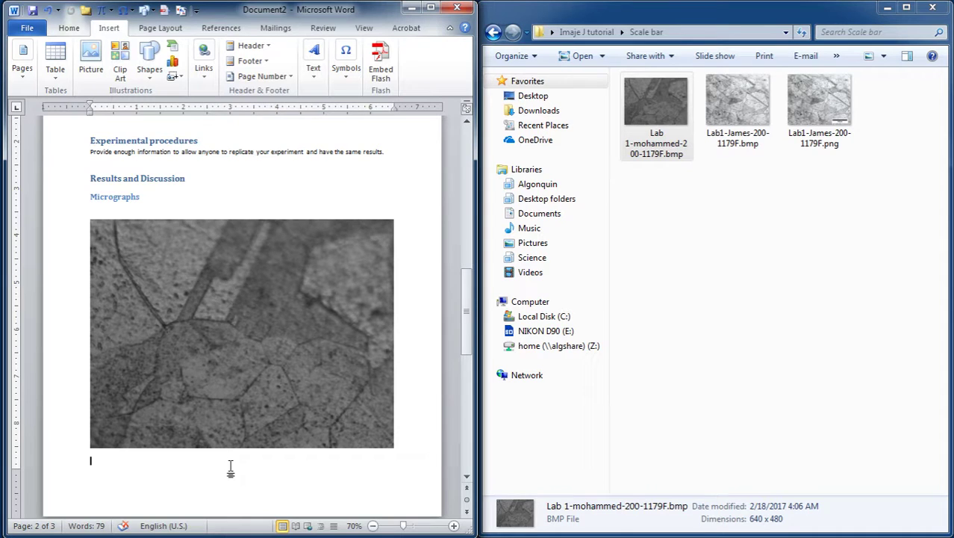
text(Fig 1. brass)
key(BackSpace)
key(BackSpace)
key(BackSpace)
key(BackSpace)
key(BackSpace)
text(Brass at)
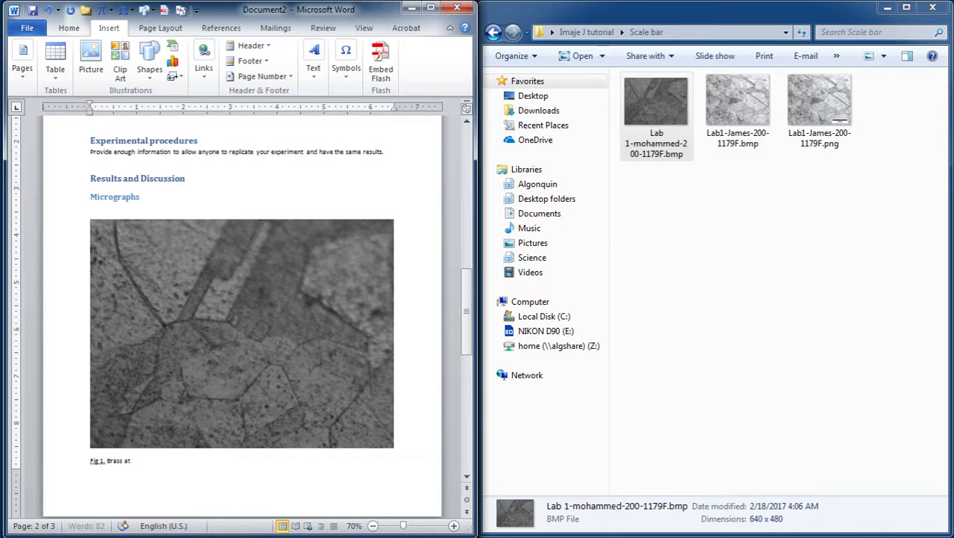
text( 1179°C)
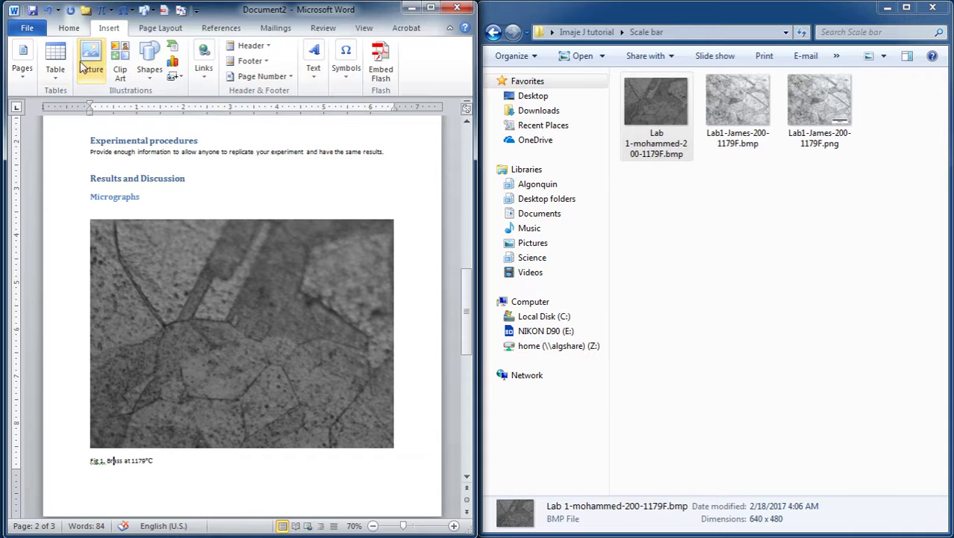
- Center the figure caption under the micrograph and select the picture
click(65, 30)
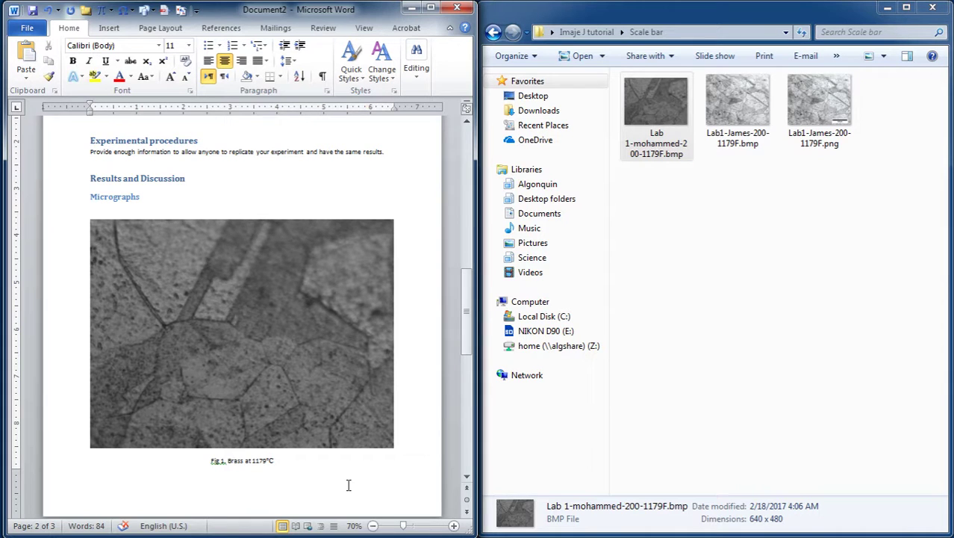
click(292, 398)
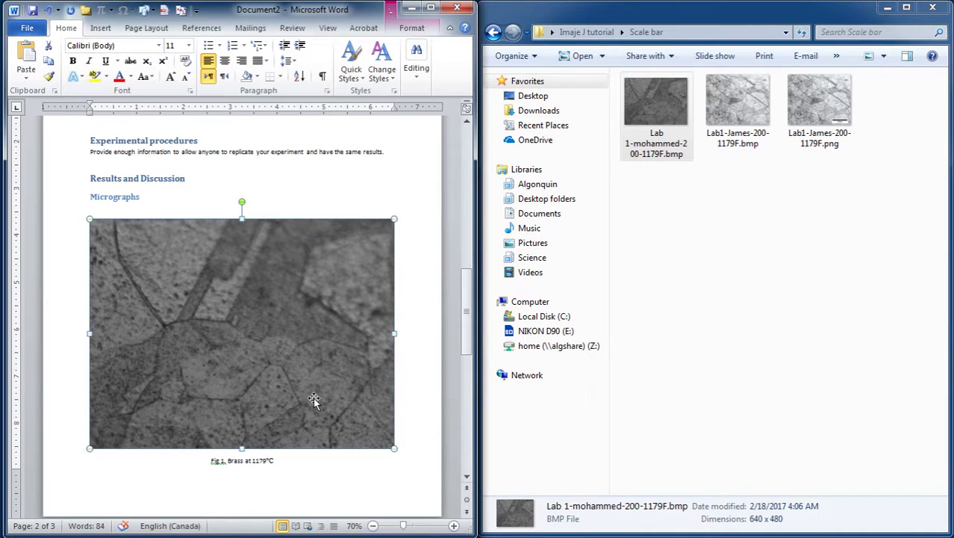
- Set the dark micrograph's text wrapping to In Line with Text and check its position below the Micrographs heading
right_click(287, 354)
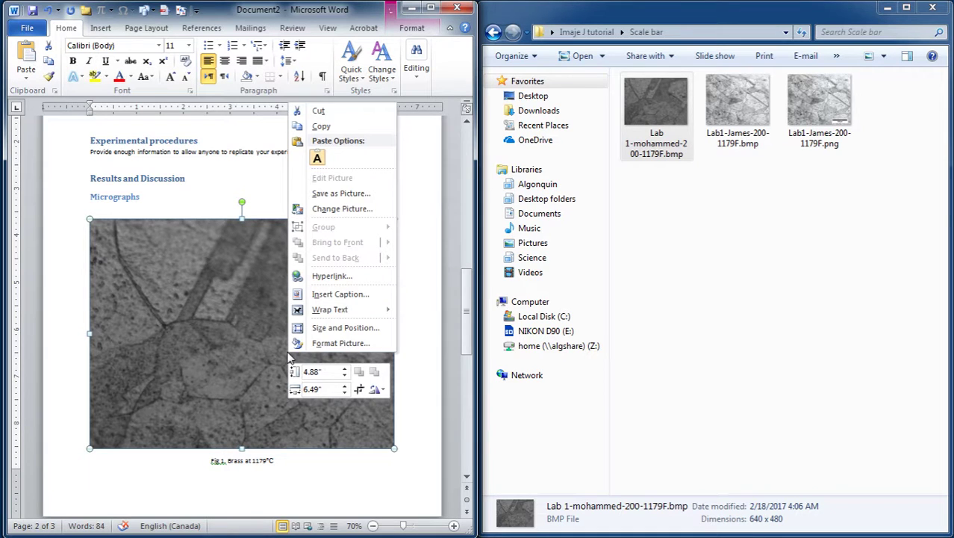
mouse_move(354, 310)
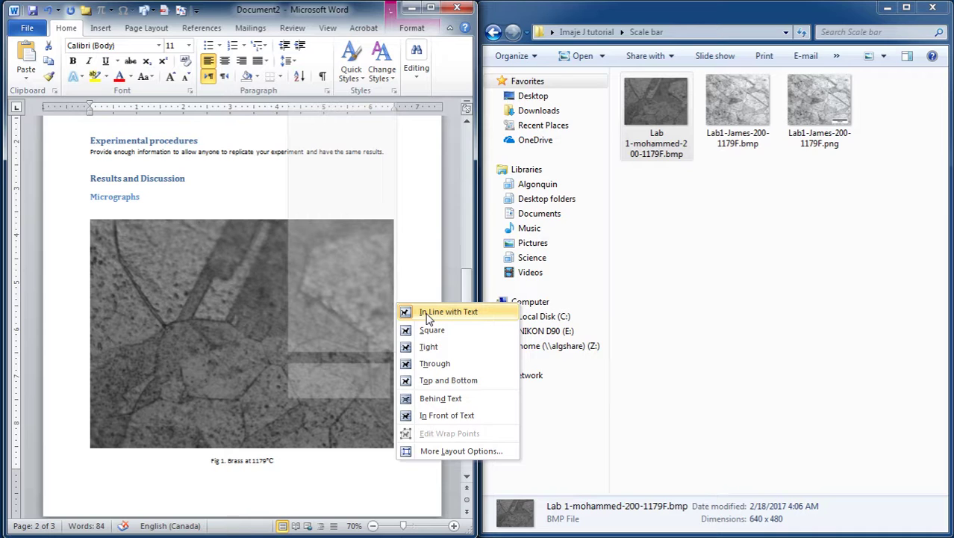
click(462, 316)
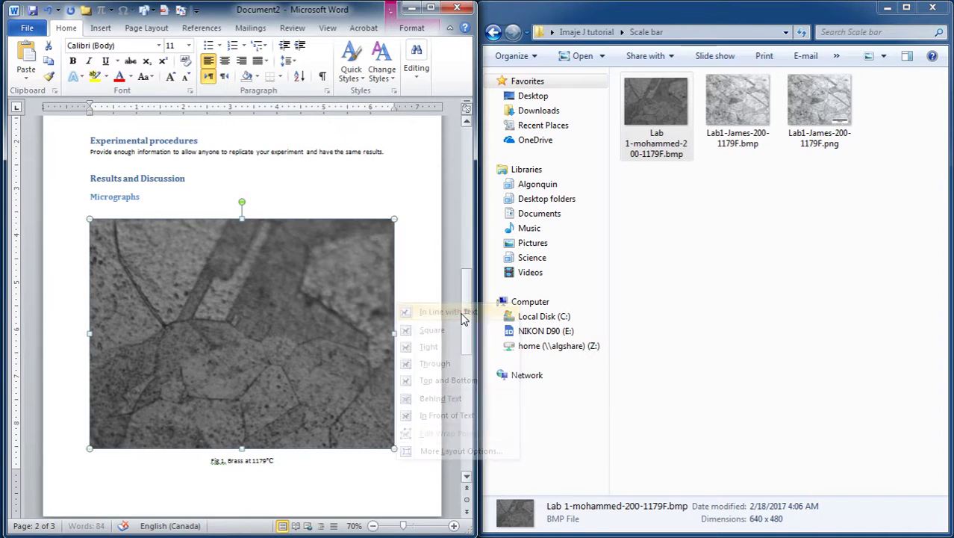
click(124, 200)
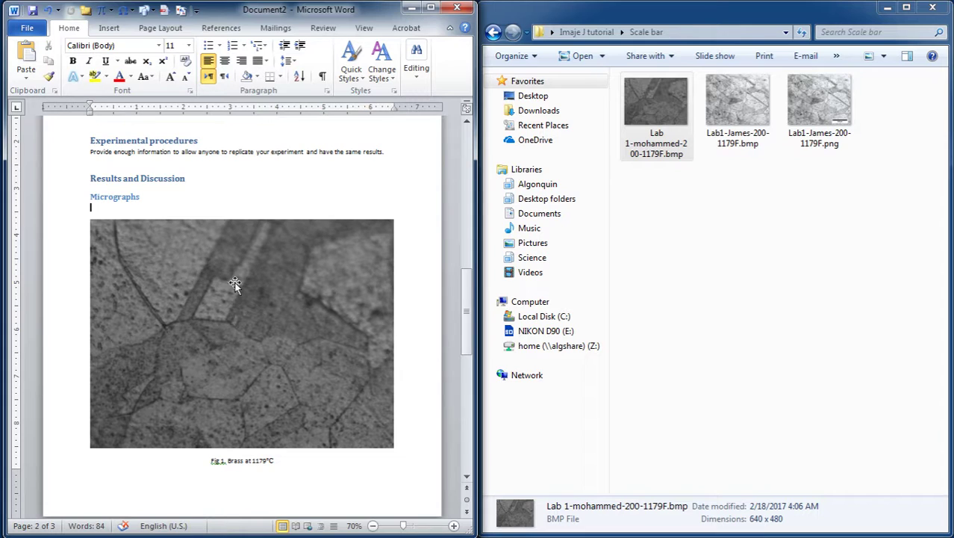
click(260, 343)
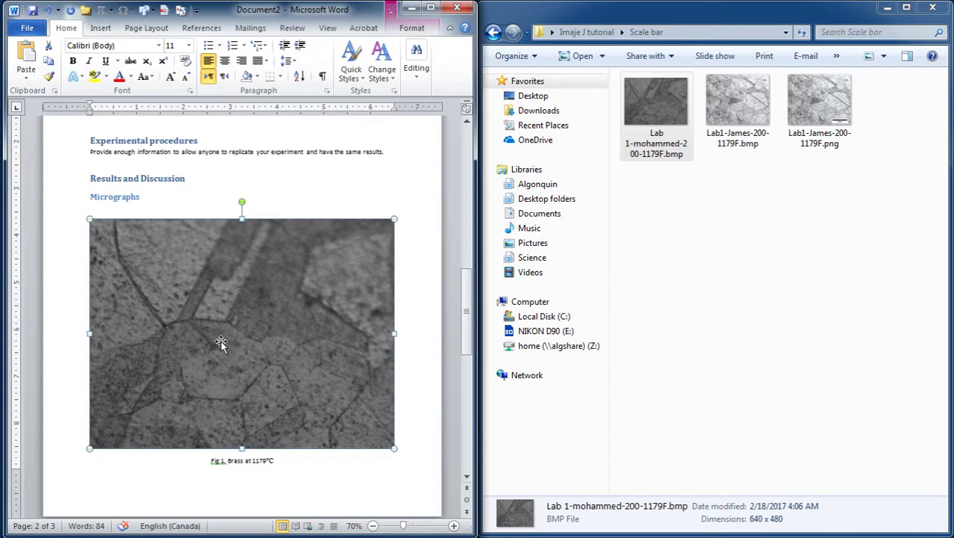
click(120, 207)
click(202, 292)
- Add the placeholder lines "Sjdhjshdh" and "Skjdgfkjgds" between the Micrographs heading and the picture, followed by a blank line
click(115, 209)
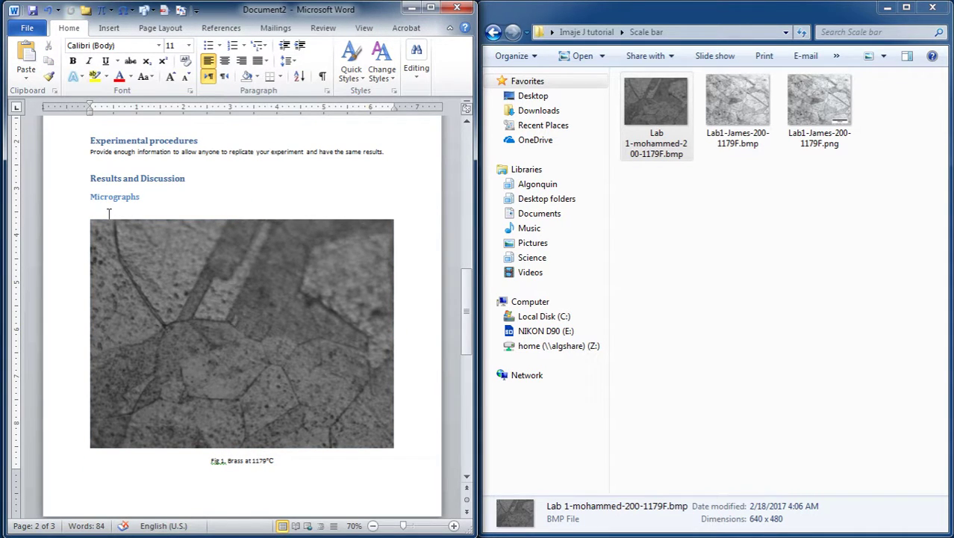
text(sjdhjshdh)
key(Return)
text(skjdgfkjeds)
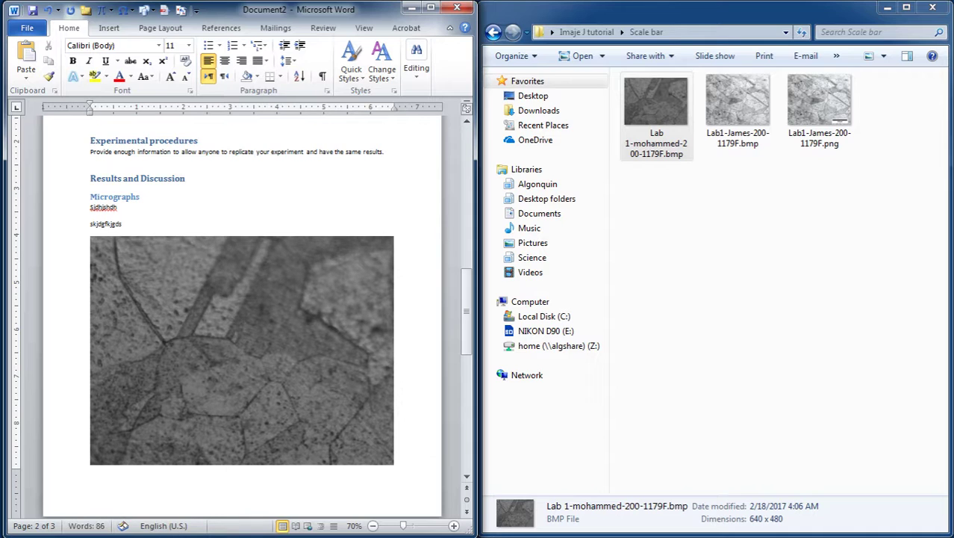
key(Return)
- Shrink the dark micrograph proportionally to about 3.31" wide by 2.49" high
scroll(251, 313, down, 10)
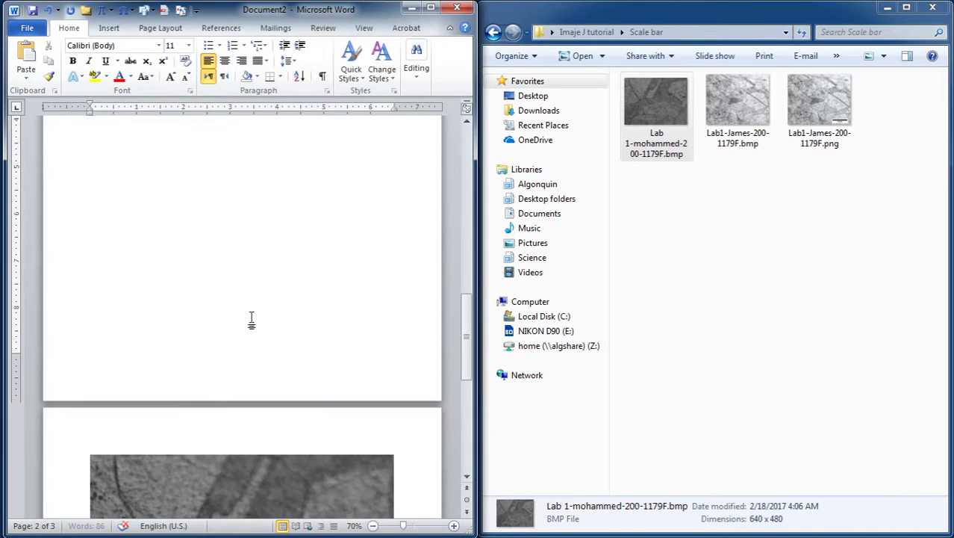
click(224, 390)
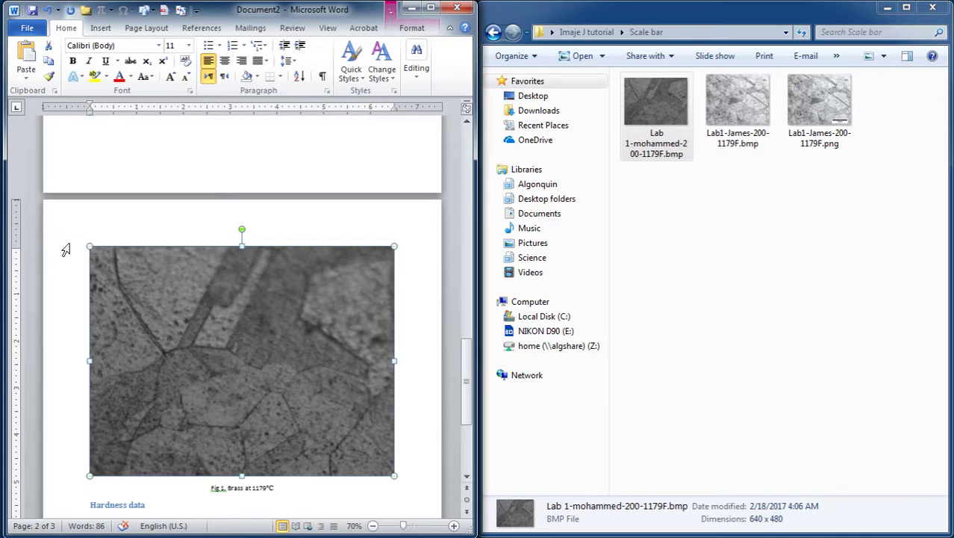
drag(85, 244, 241, 358)
scroll(254, 357, up, 3)
scroll(251, 351, up, 2)
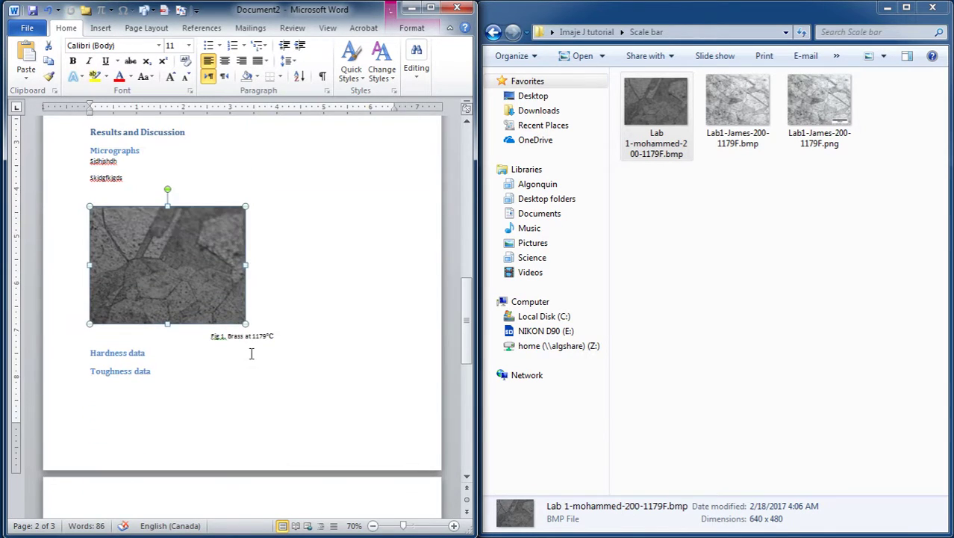
- Try centering and right-aligning the dark micrograph, and return it to left alignment
click(225, 61)
click(241, 61)
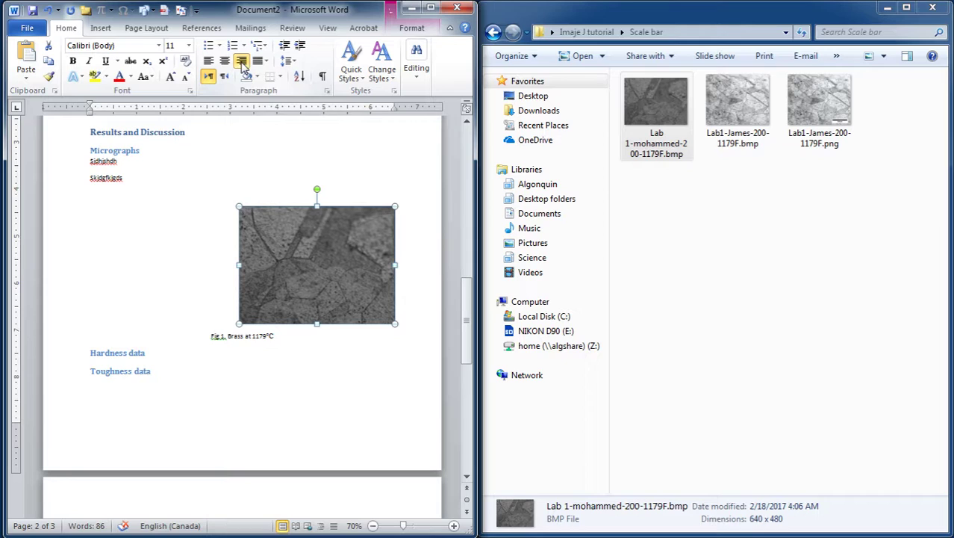
click(262, 64)
click(277, 78)
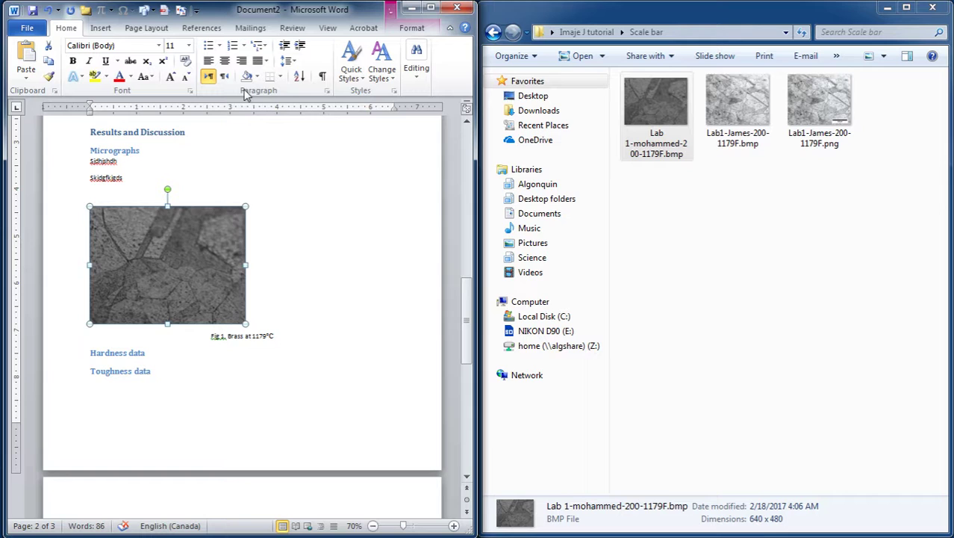
- Try the Through text wrapping on the dark micrograph, and return it to being in line with text
right_click(180, 260)
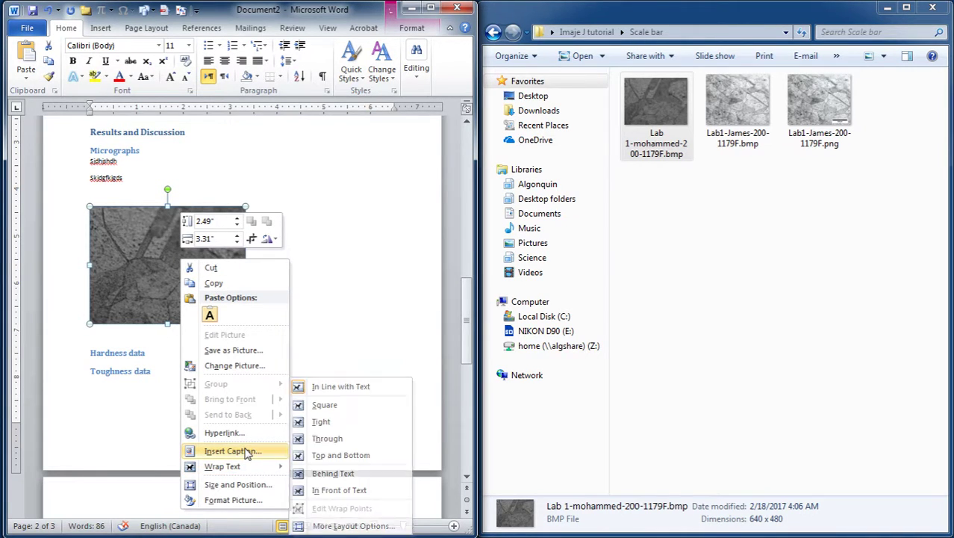
mouse_move(251, 466)
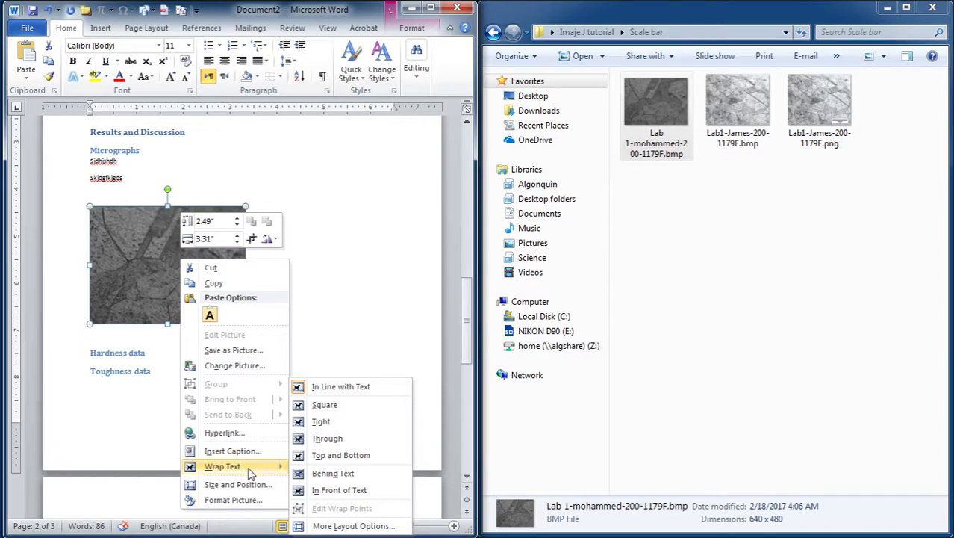
click(343, 445)
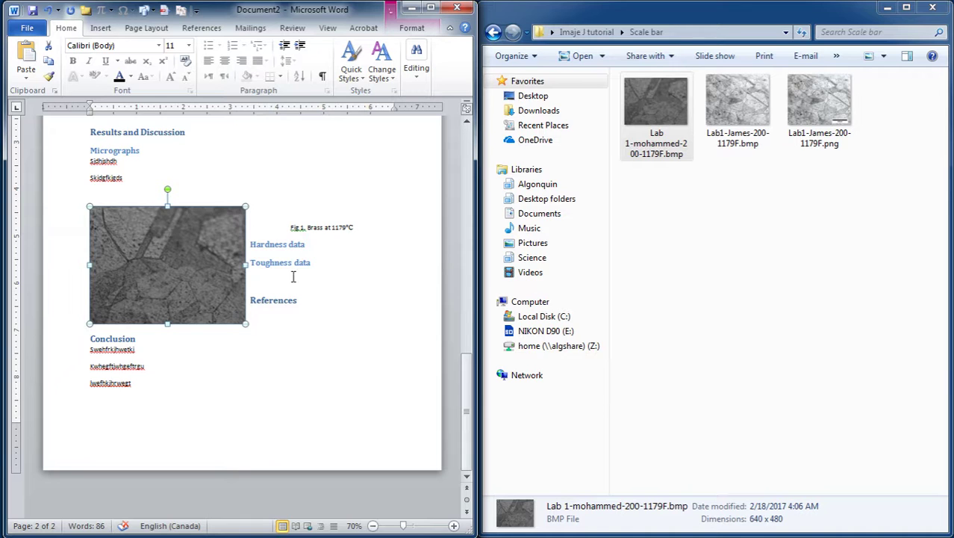
right_click(196, 261)
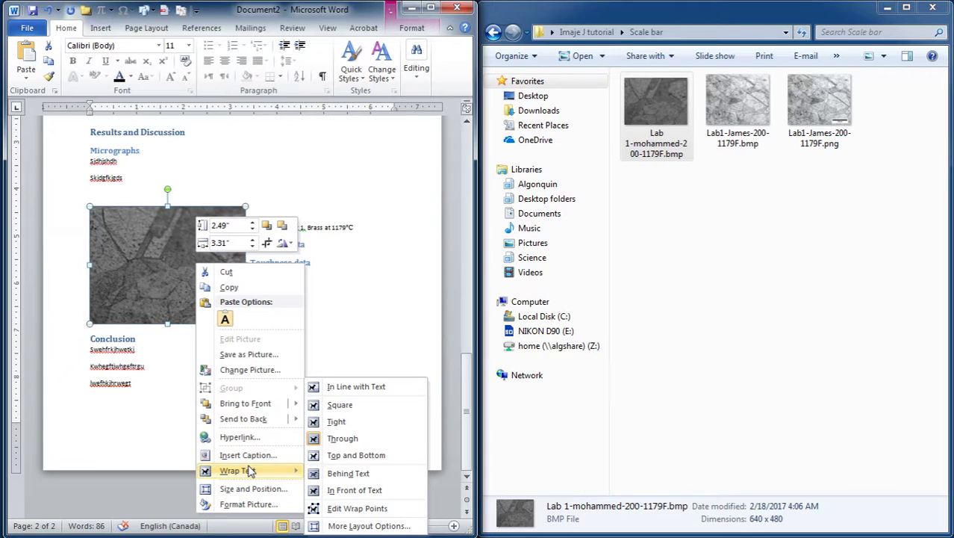
click(321, 327)
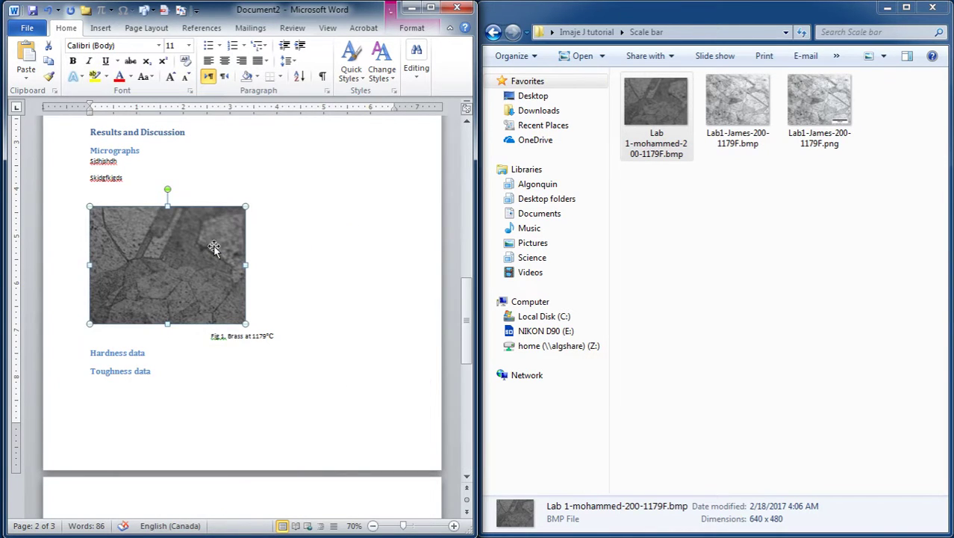
- Center the dark micrograph above its caption and enlarge it proportionally to about 4" wide by 3" high
click(225, 61)
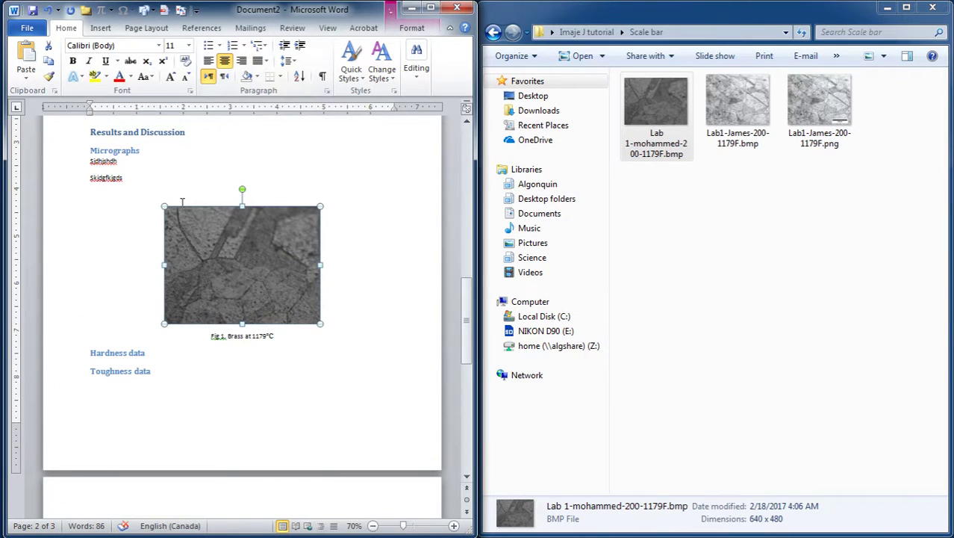
drag(162, 203, 127, 184)
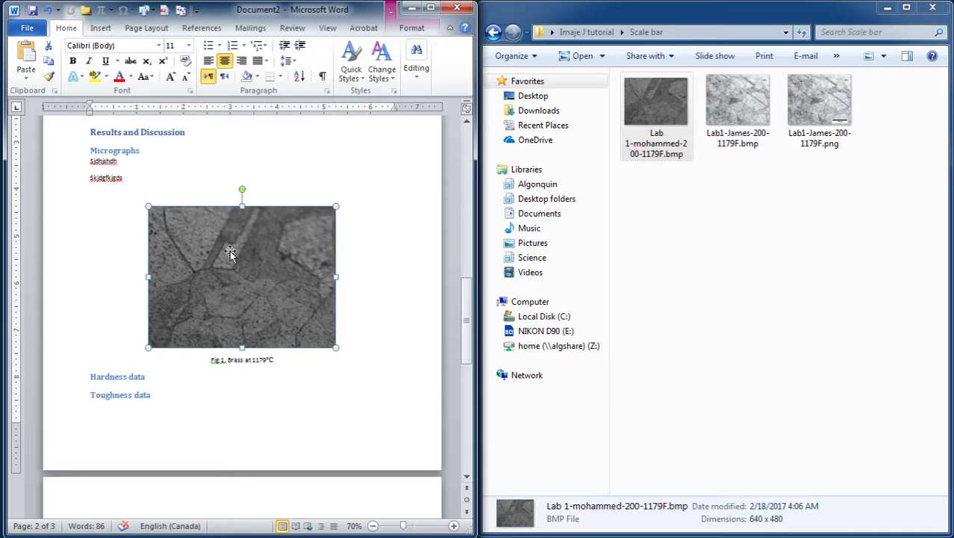
- Insert the light 1179F micrograph BMP from the Scale bar folder on a new line below the Fig 1 caption
click(738, 109)
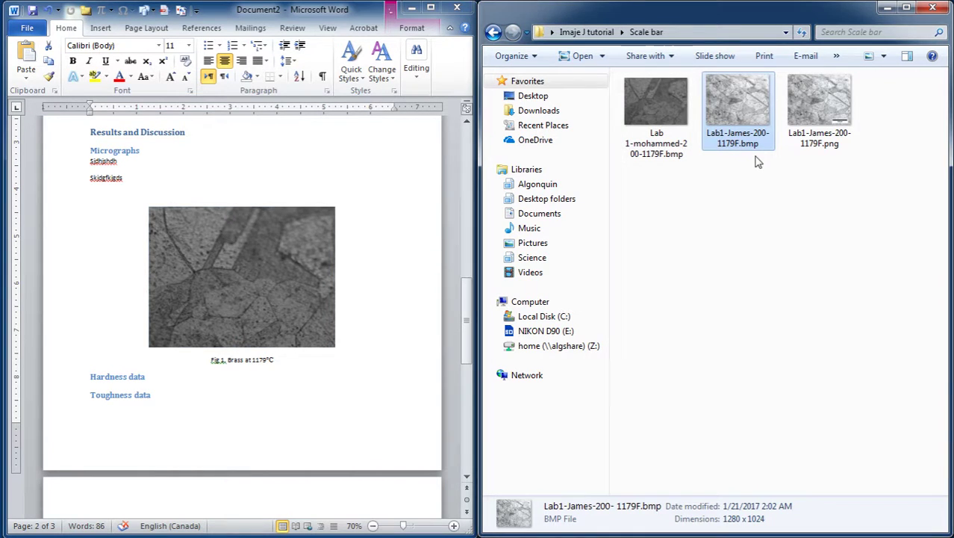
click(288, 366)
click(277, 360)
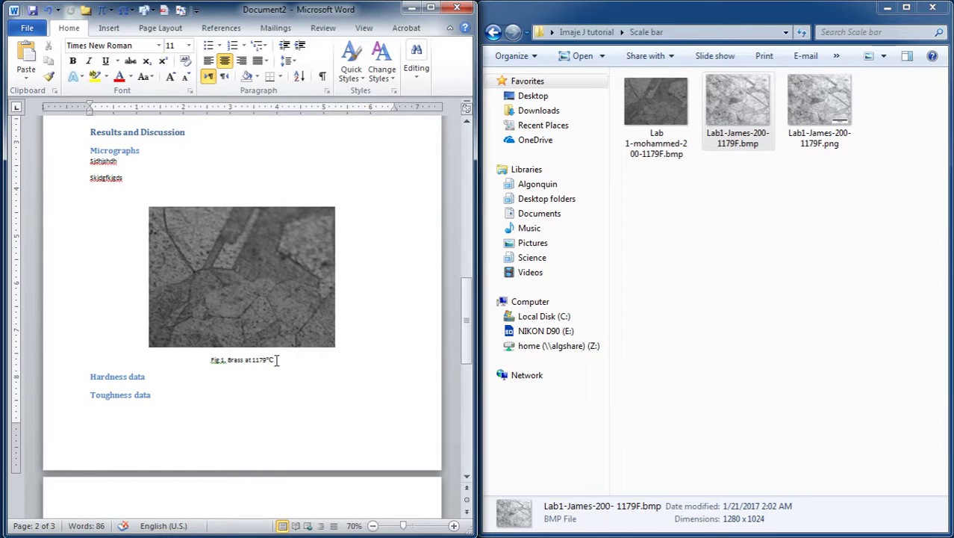
key(Return)
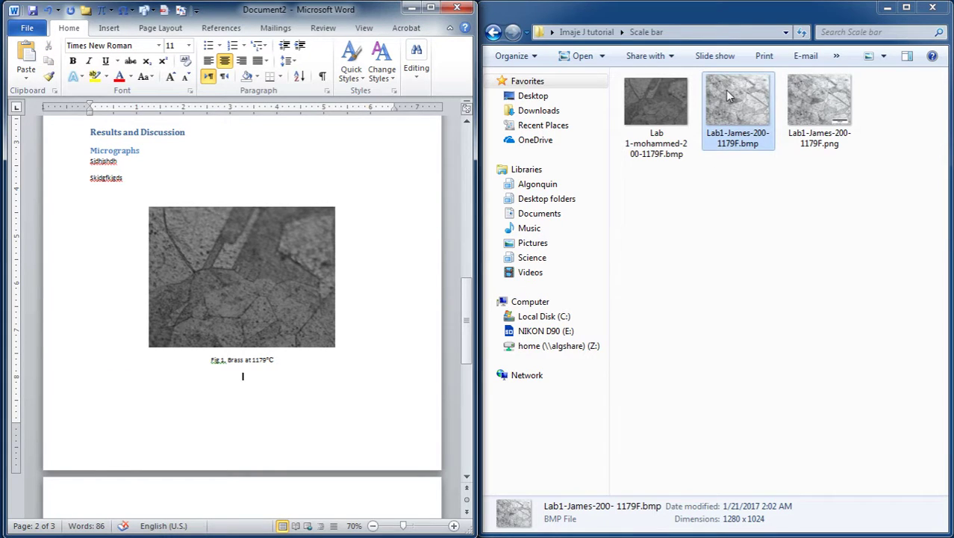
drag(725, 90, 245, 384)
- Shrink the light micrograph proportionally until it is nearly as narrow as the dark one
scroll(245, 384, down, 5)
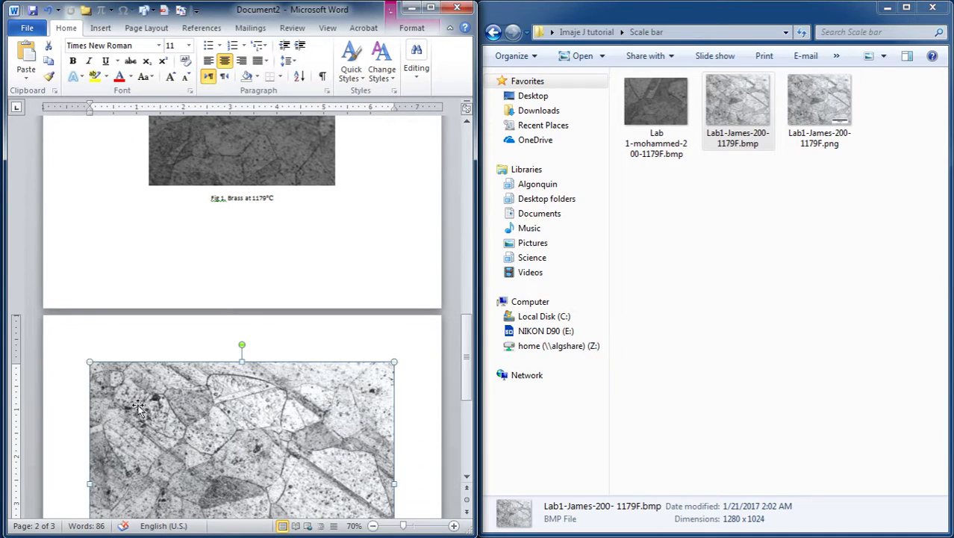
drag(88, 362, 166, 414)
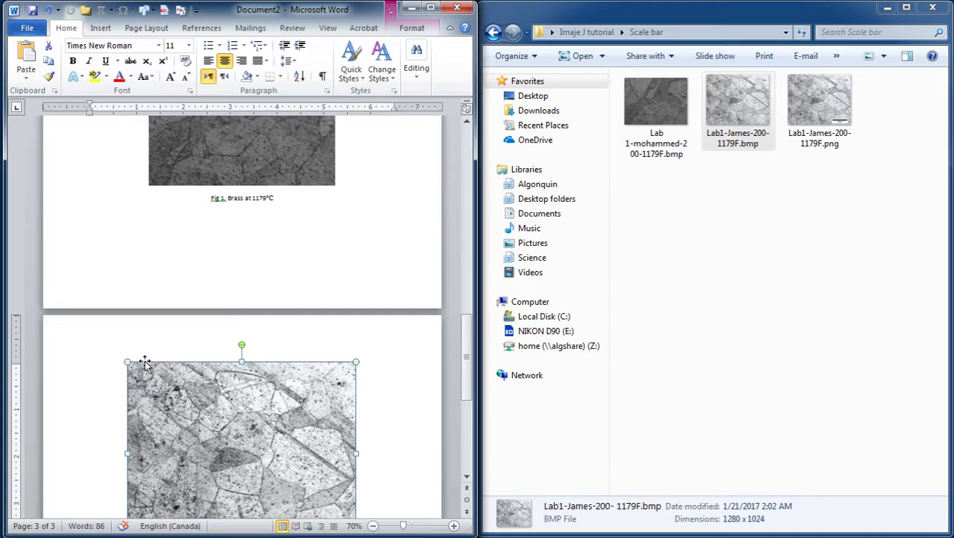
drag(127, 362, 166, 384)
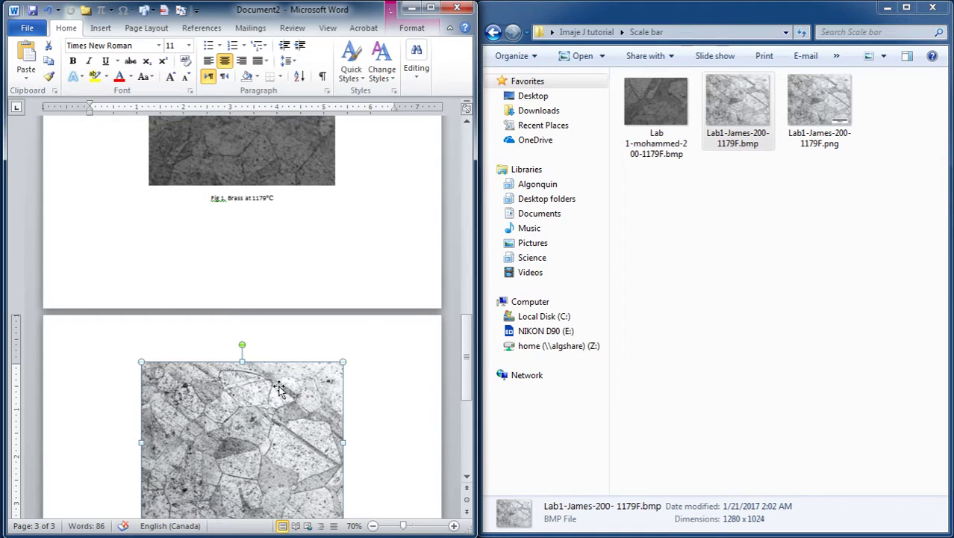
- Maximize the document window and show the picture formatting options and dimensions of the dark micrograph
click(248, 157)
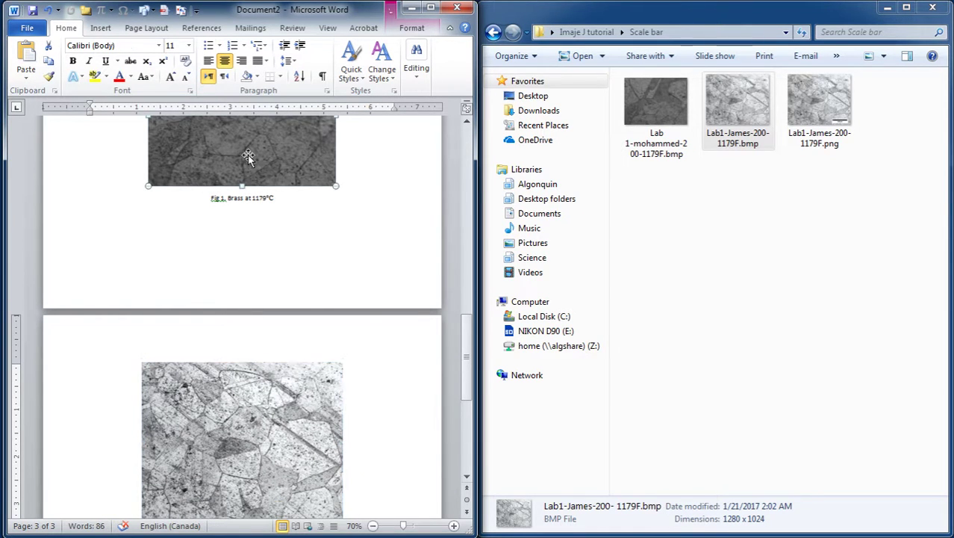
click(431, 8)
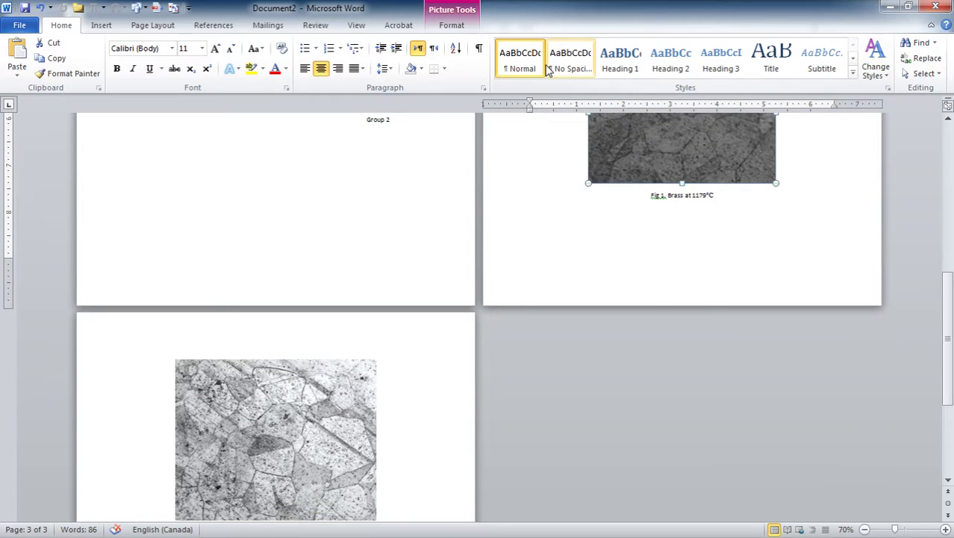
click(452, 24)
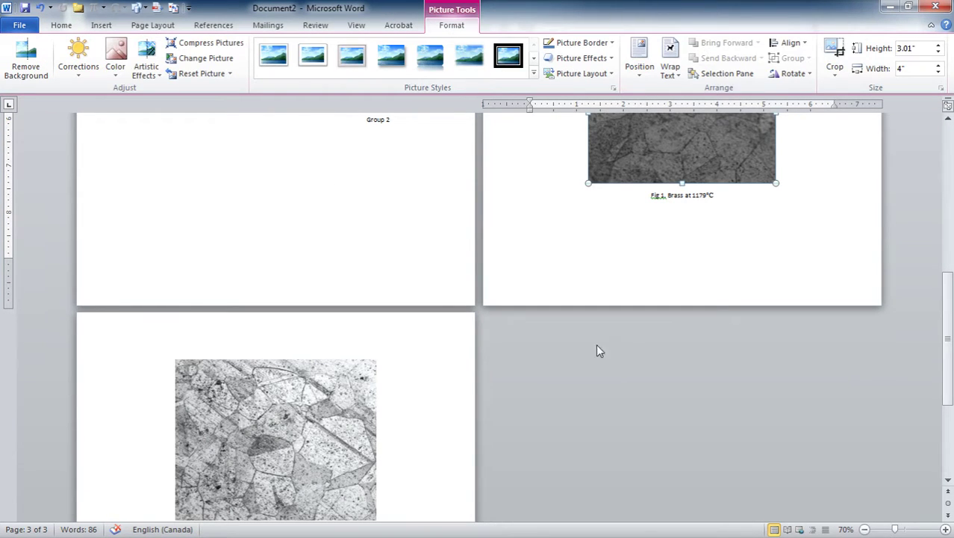
- Review the report's overall layout from the title page through both micrographs and the Fig 1 caption
scroll(686, 360, up, 3)
scroll(686, 360, up, 1)
click(687, 354)
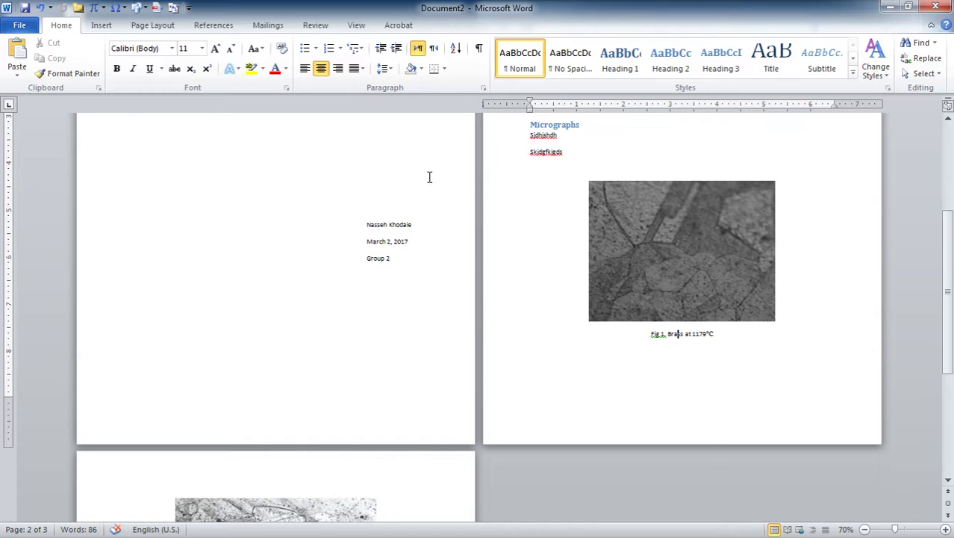
click(383, 239)
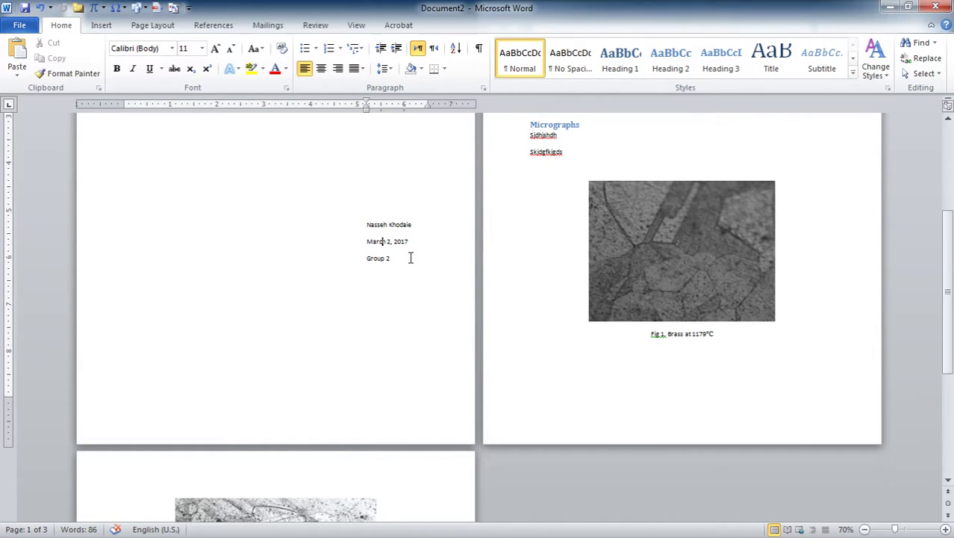
scroll(410, 258, down, 3)
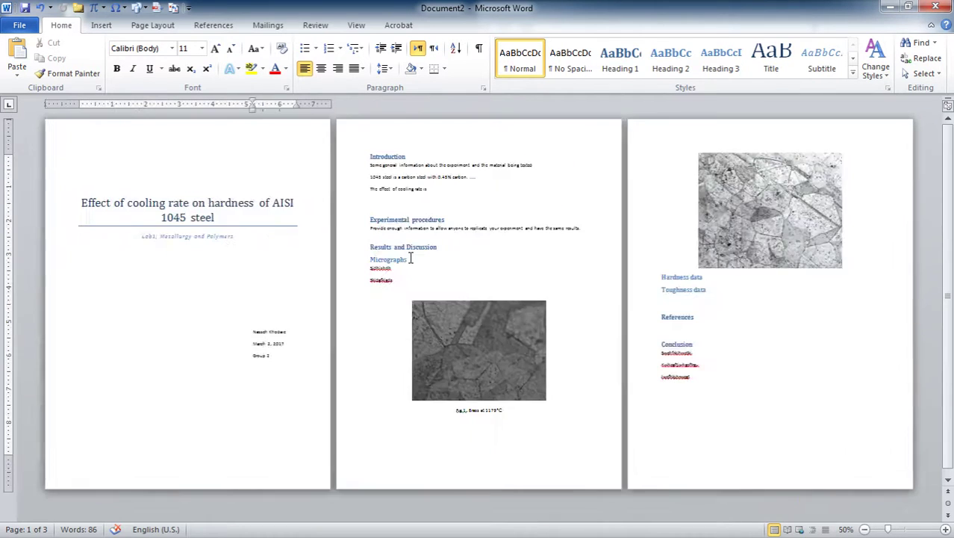
scroll(410, 258, up, 4)
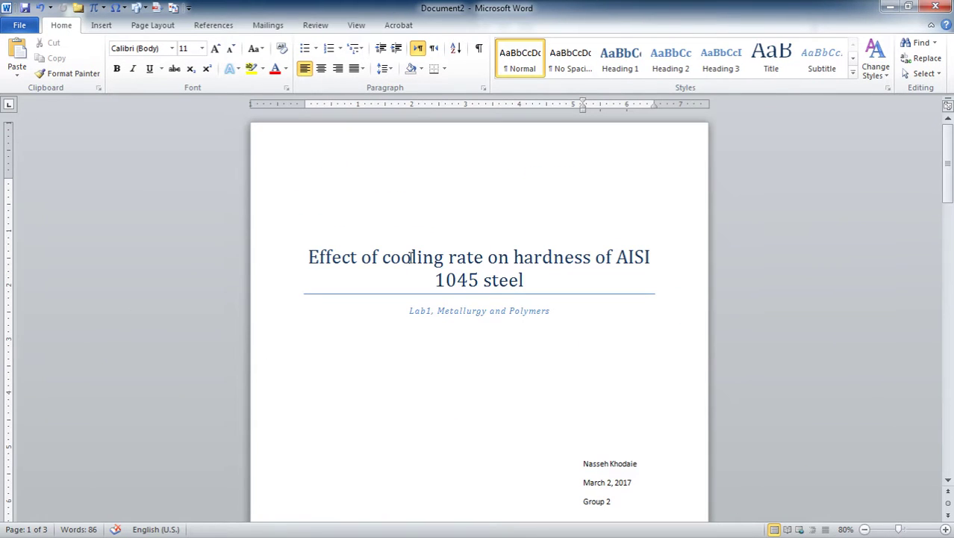
scroll(410, 257, down, 18)
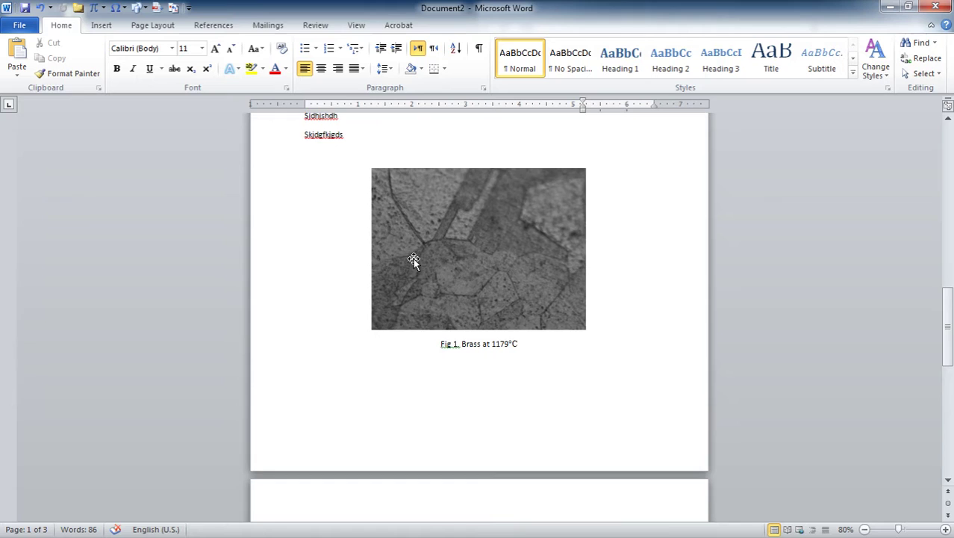
scroll(413, 258, down, 4)
scroll(413, 258, up, 2)
scroll(414, 259, down, 2)
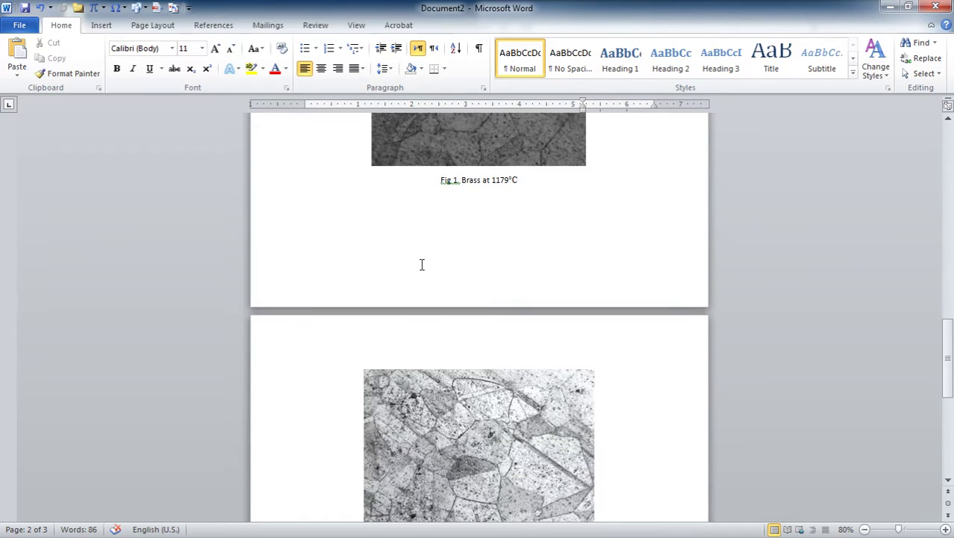
scroll(394, 261, up, 2)
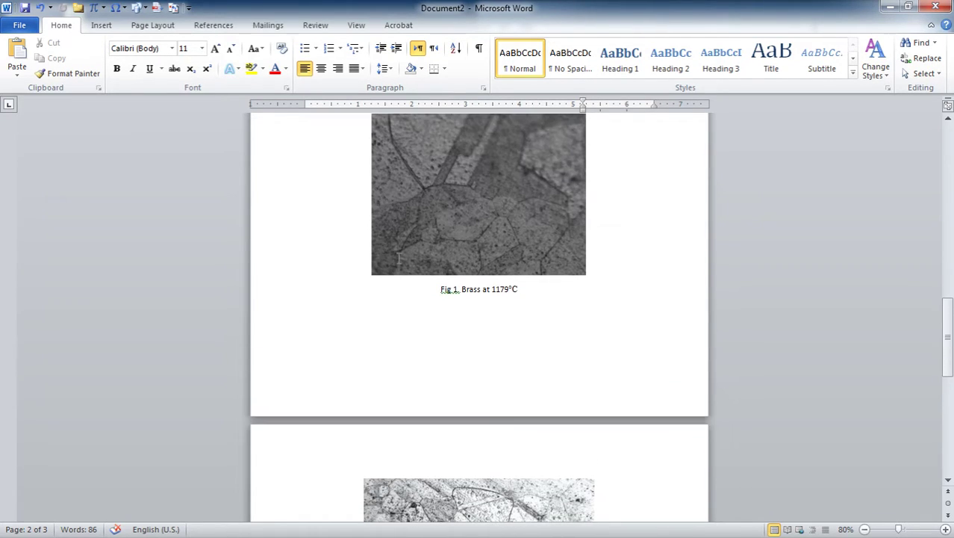
- Set the dark micrograph's height to 3.5" with its proportions kept
scroll(398, 259, down, 1)
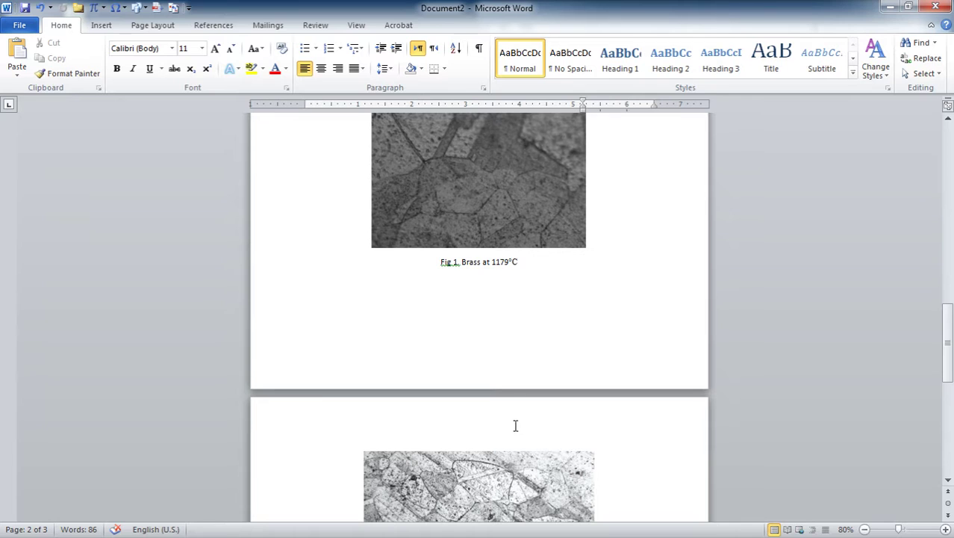
click(479, 191)
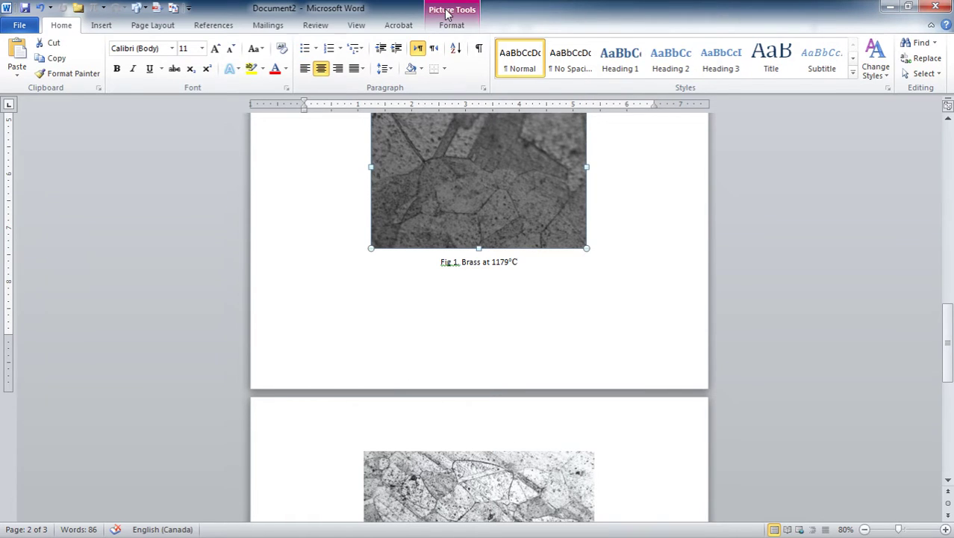
click(451, 24)
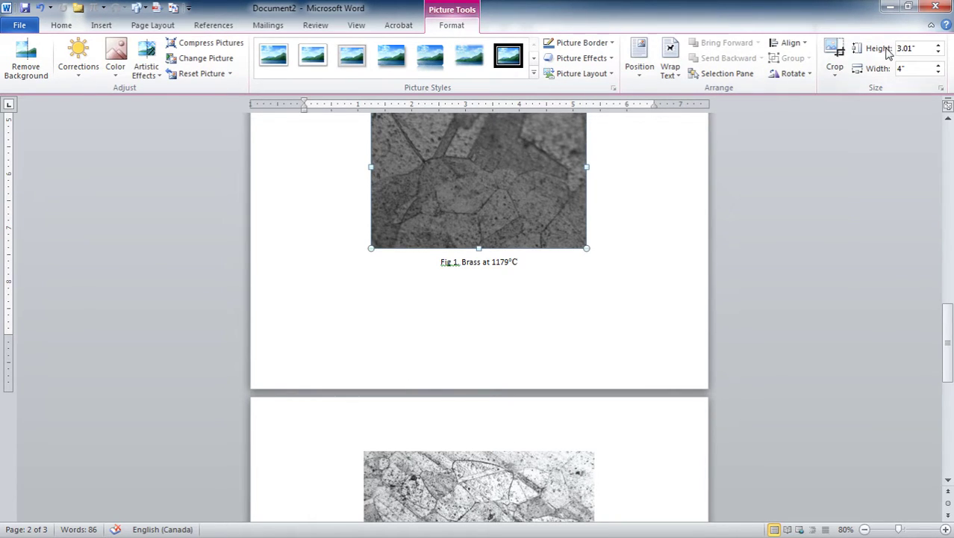
click(918, 48)
text(3.5)
key(Return)
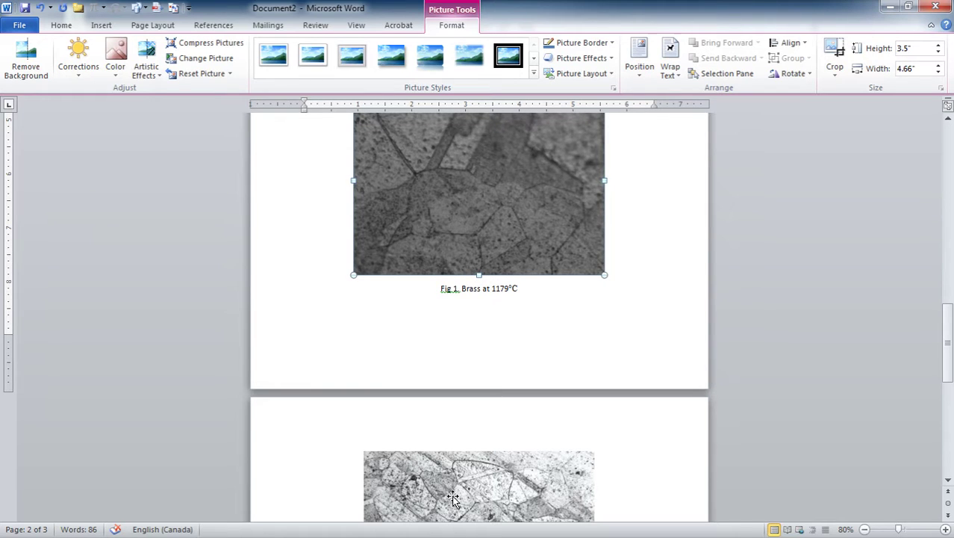
- Set the light micrograph's height to 3.5" with its proportions kept
click(453, 496)
click(918, 48)
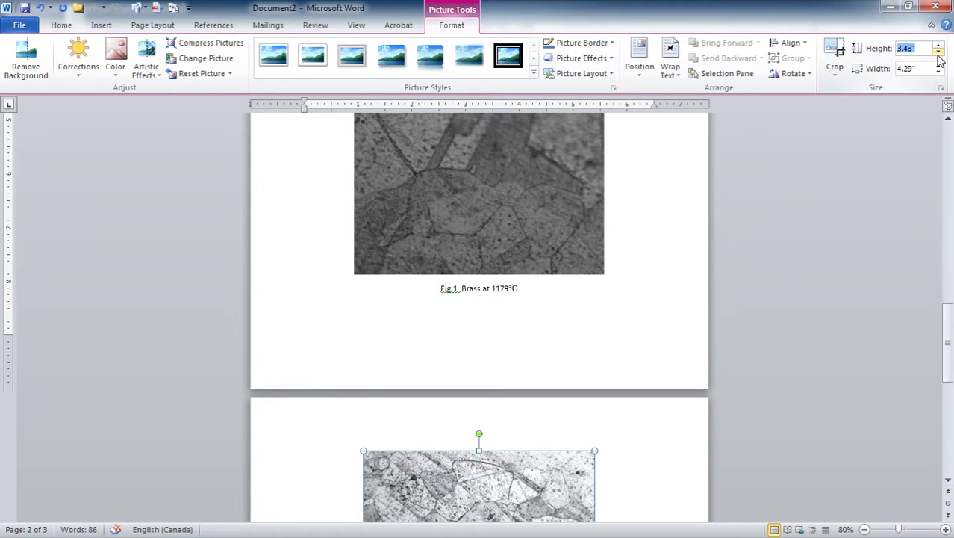
text(3)
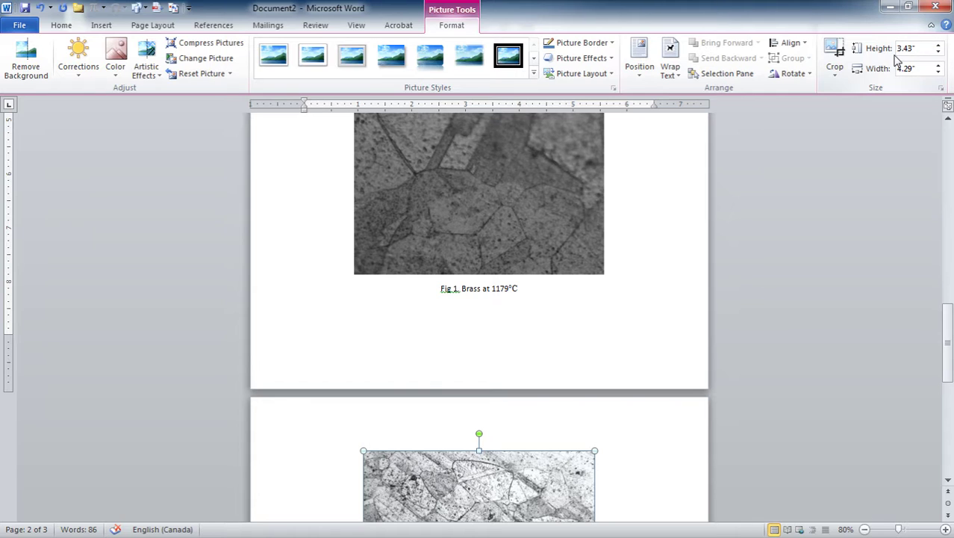
click(917, 47)
text(3.)
scroll(799, 158, down, 4)
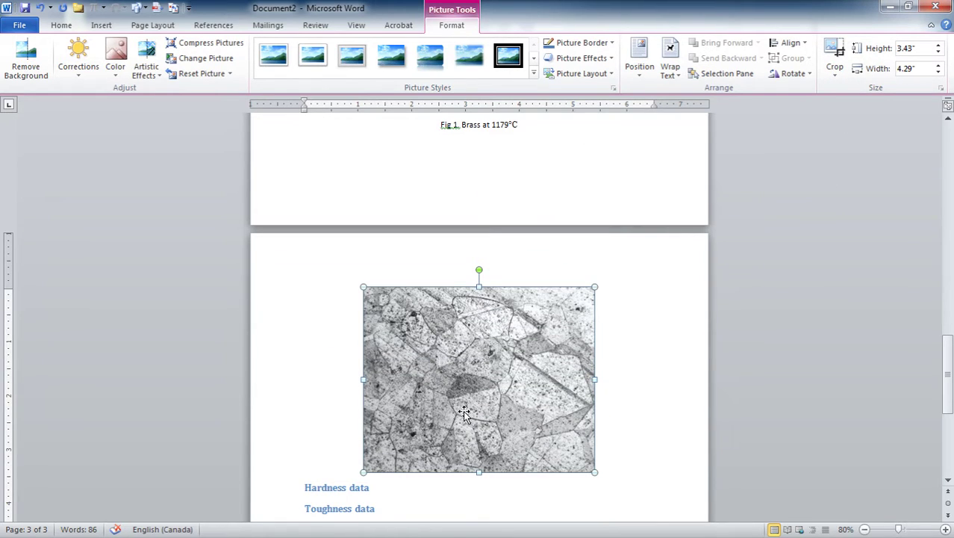
click(940, 47)
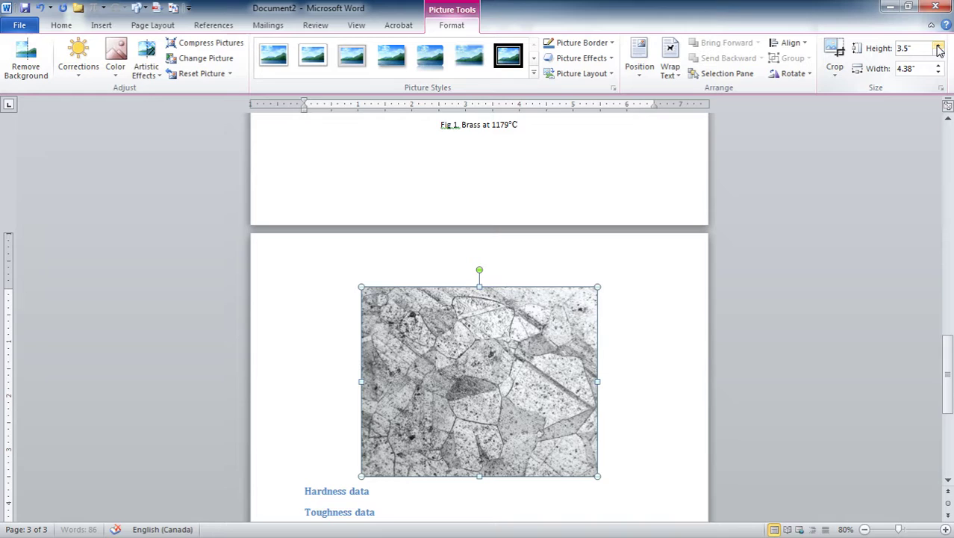
- Compare the height and width values of the dark and light micrographs
scroll(812, 236, up, 4)
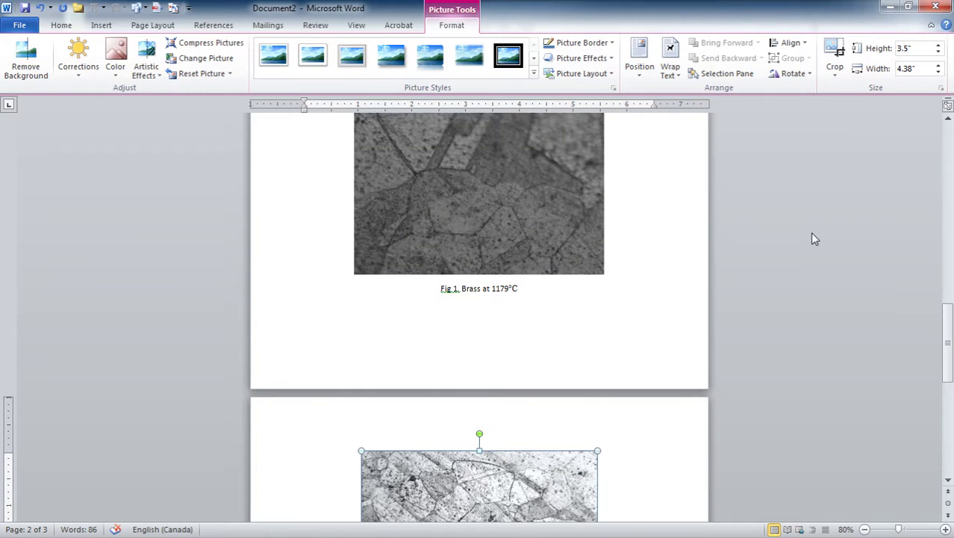
click(434, 193)
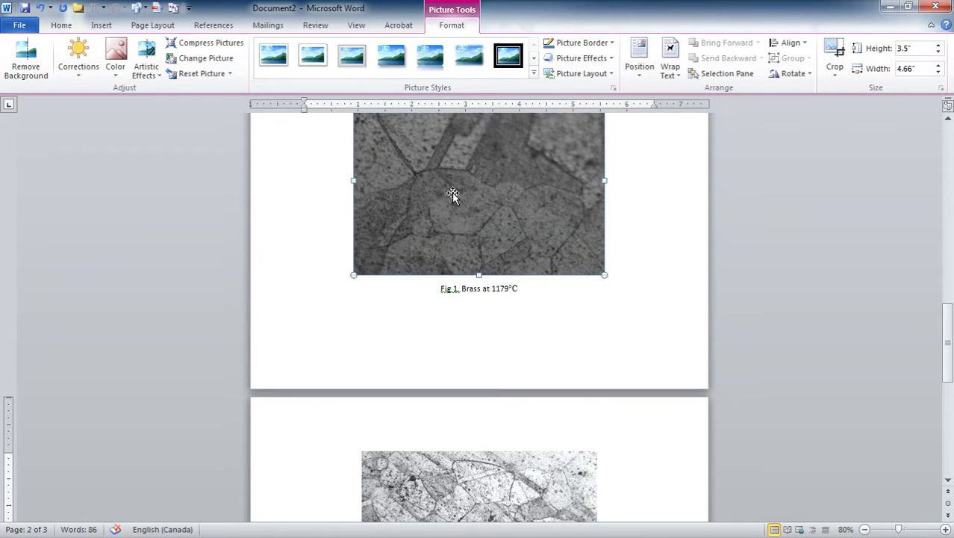
scroll(590, 268, down, 1)
click(522, 484)
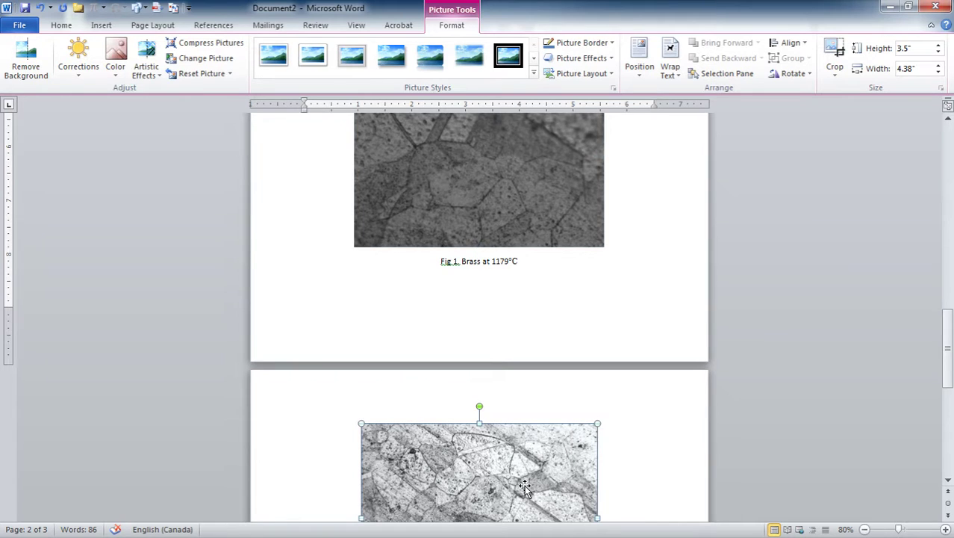
scroll(561, 281, down, 4)
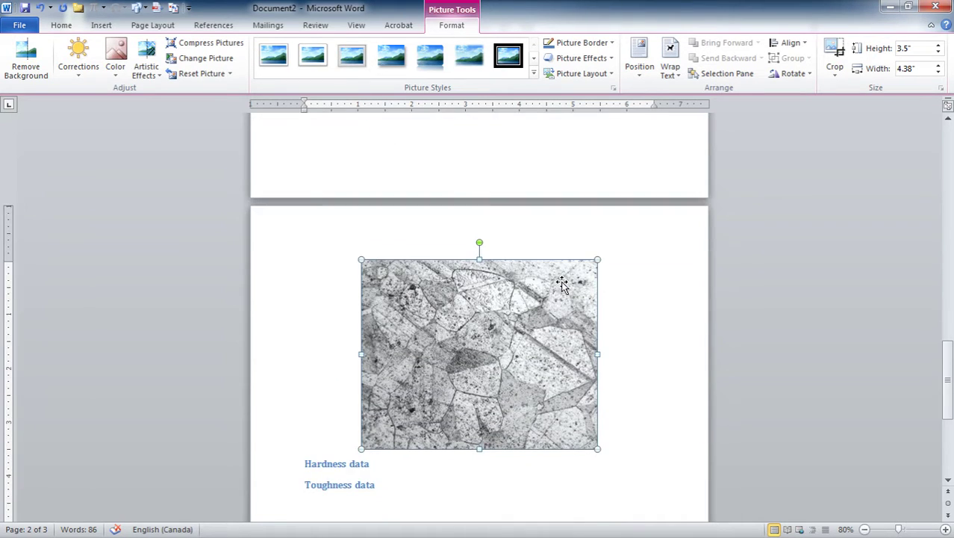
scroll(562, 282, up, 5)
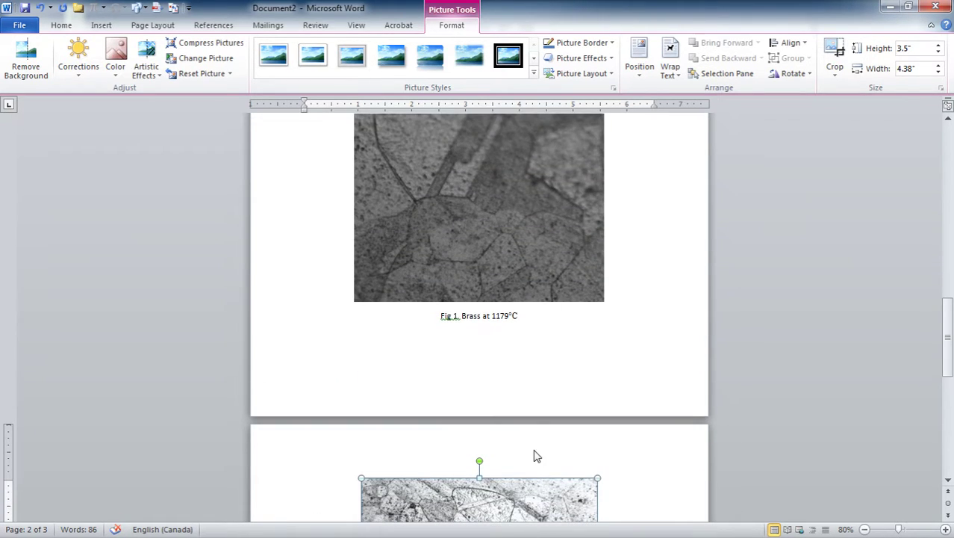
scroll(550, 428, down, 1)
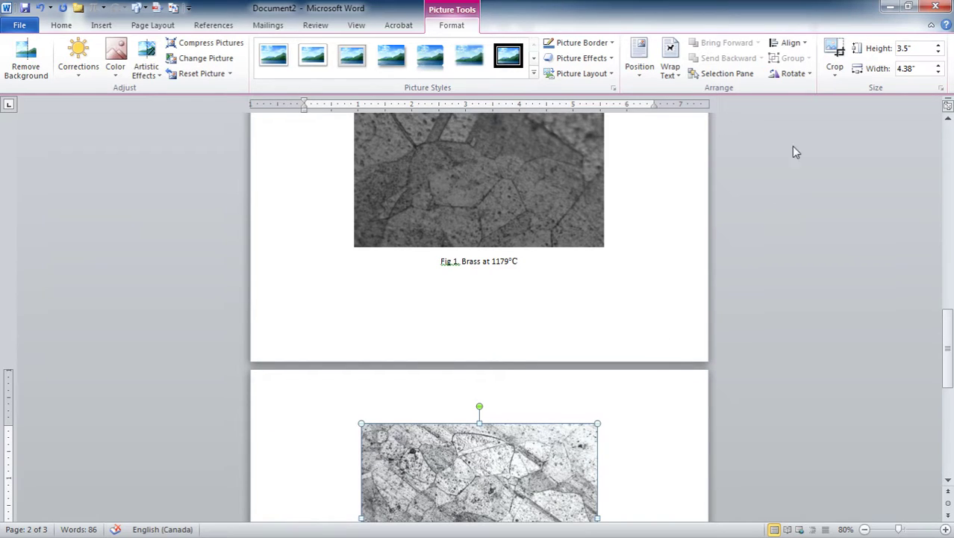
- Set the dark micrograph's width to 4.5" and widen the light micrograph proportionally to match it
click(550, 155)
click(921, 68)
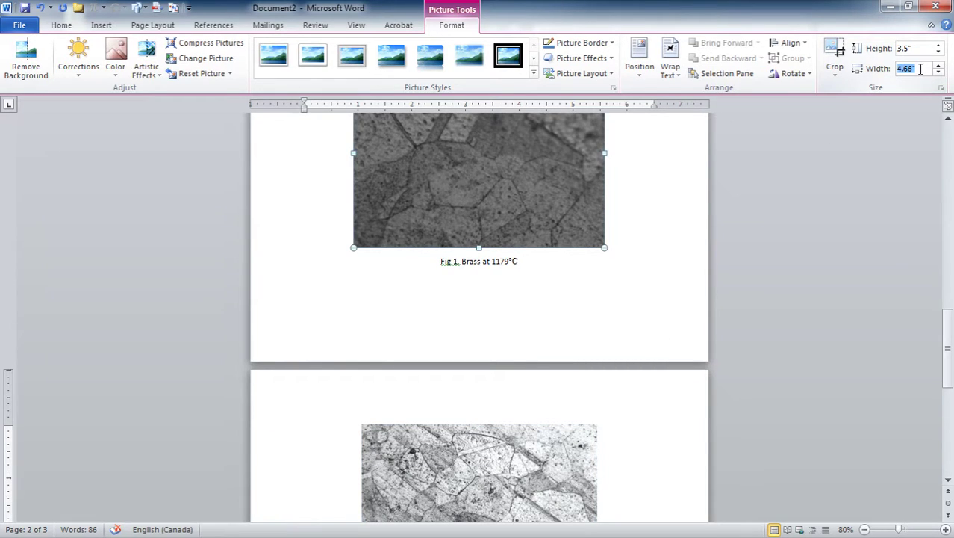
text(4)
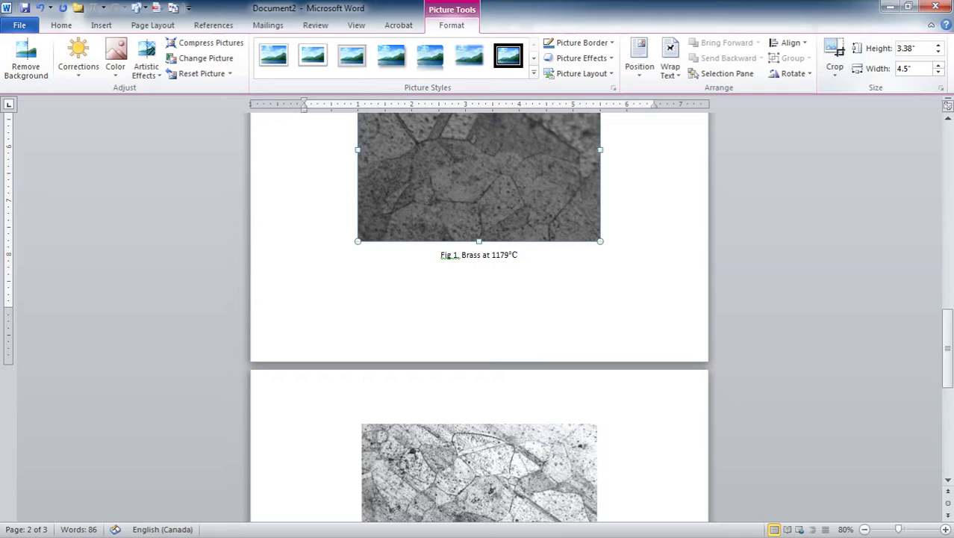
click(538, 482)
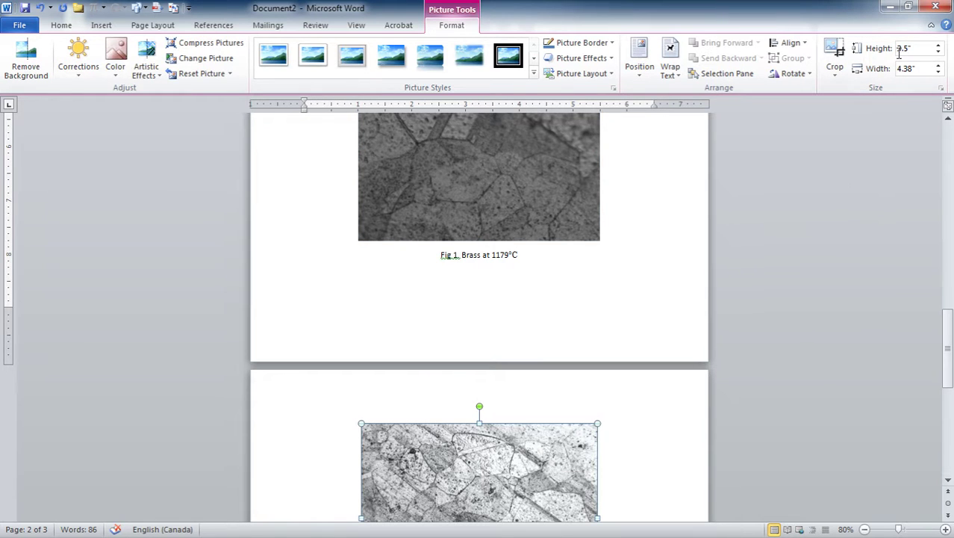
click(939, 65)
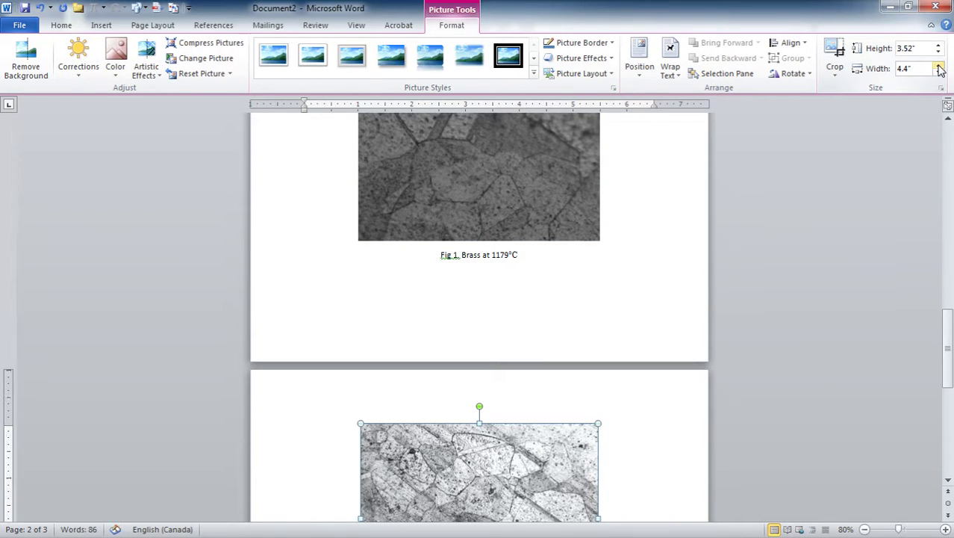
click(864, 162)
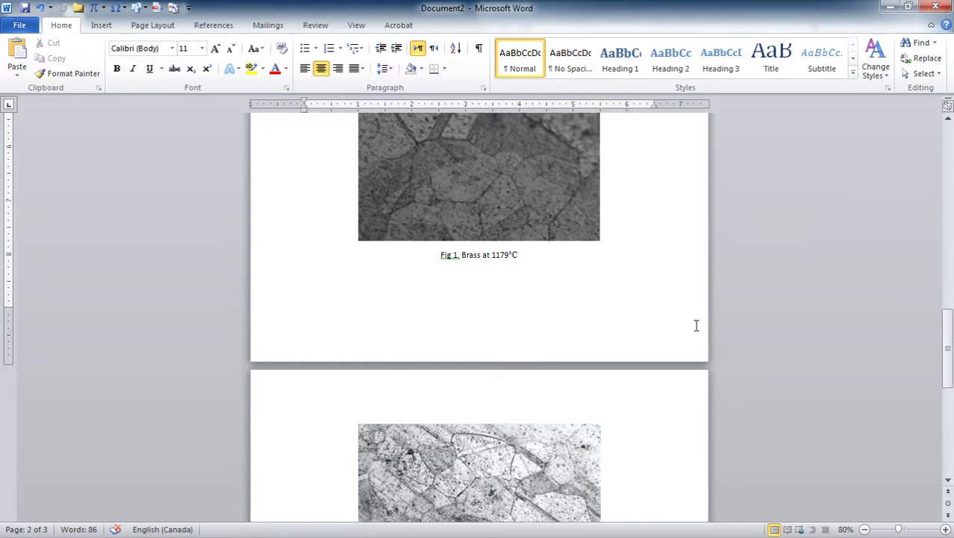
- Add three blank lines after "The effect of cooling rate is" in the Introduction
scroll(696, 325, up, 1)
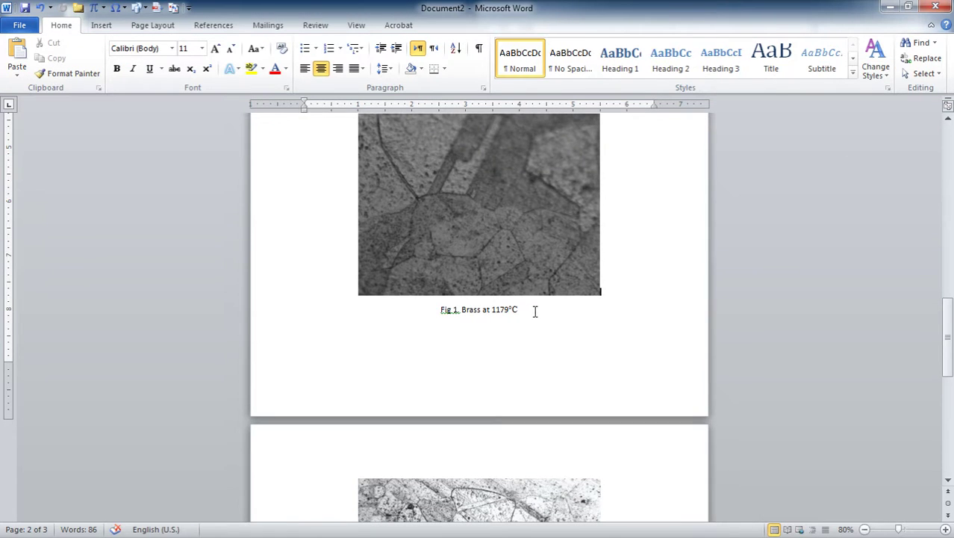
scroll(518, 440, down, 3)
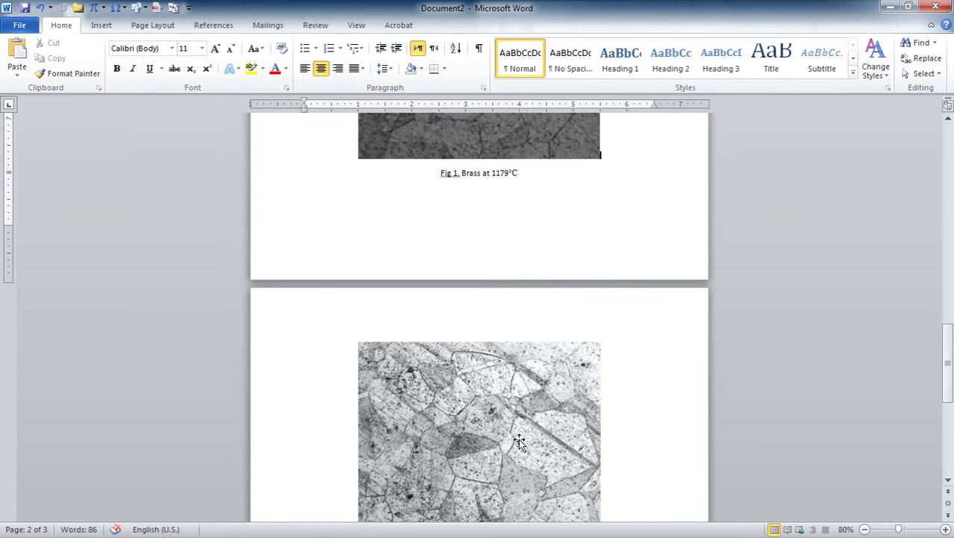
scroll(554, 356, up, 2)
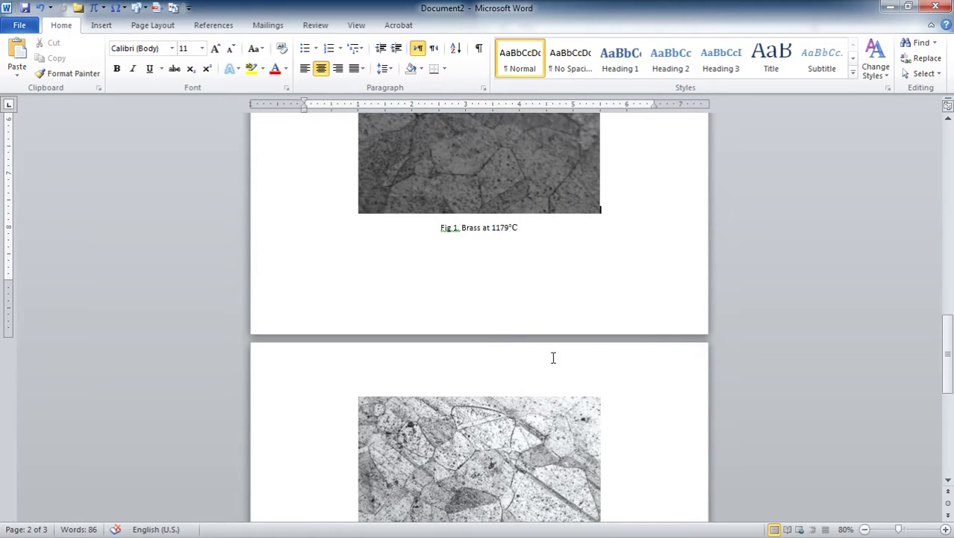
click(469, 227)
scroll(551, 320, up, 1)
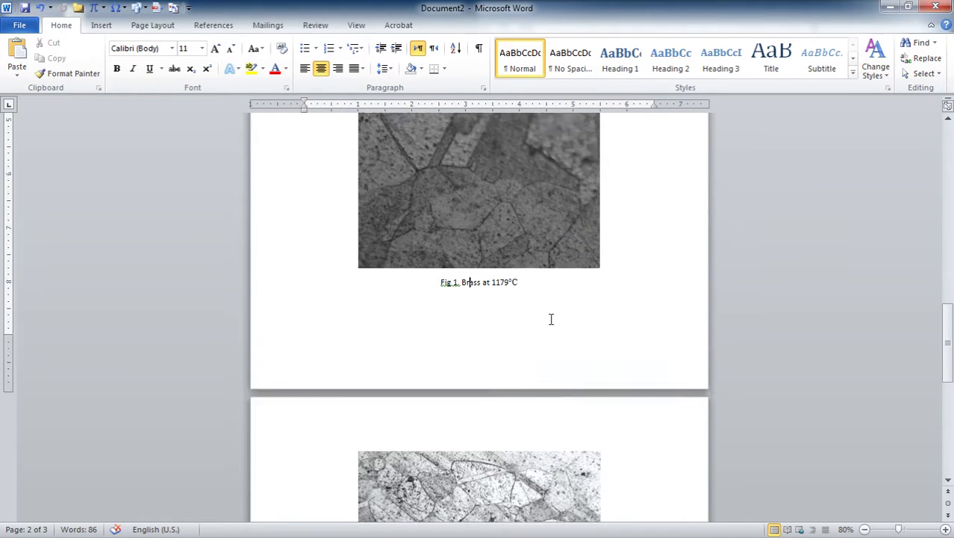
scroll(552, 320, up, 9)
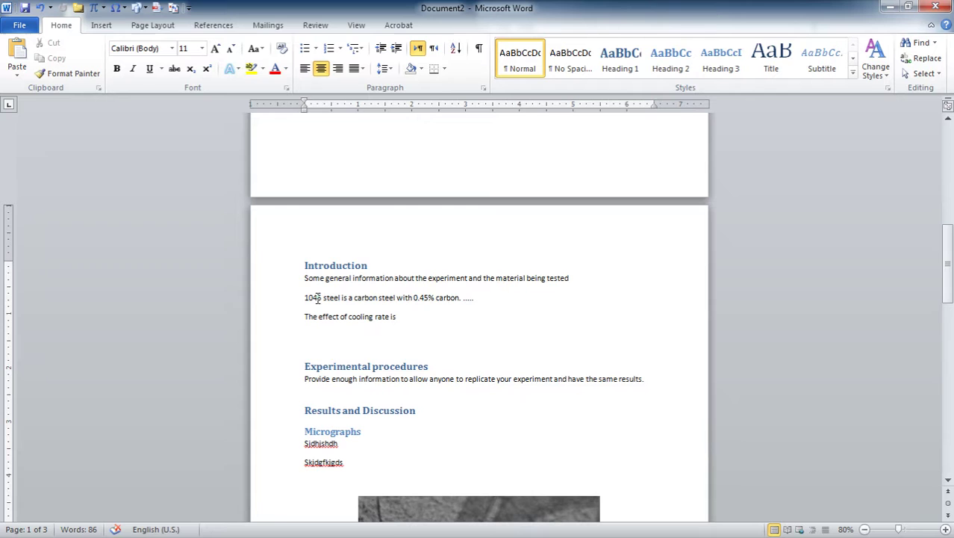
click(410, 322)
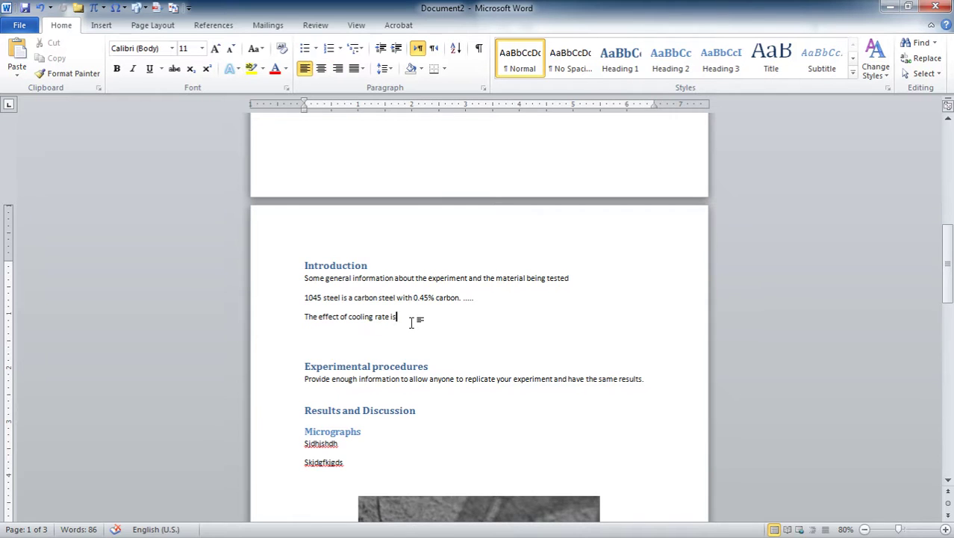
key(Return)
key(Return)
key(Return)
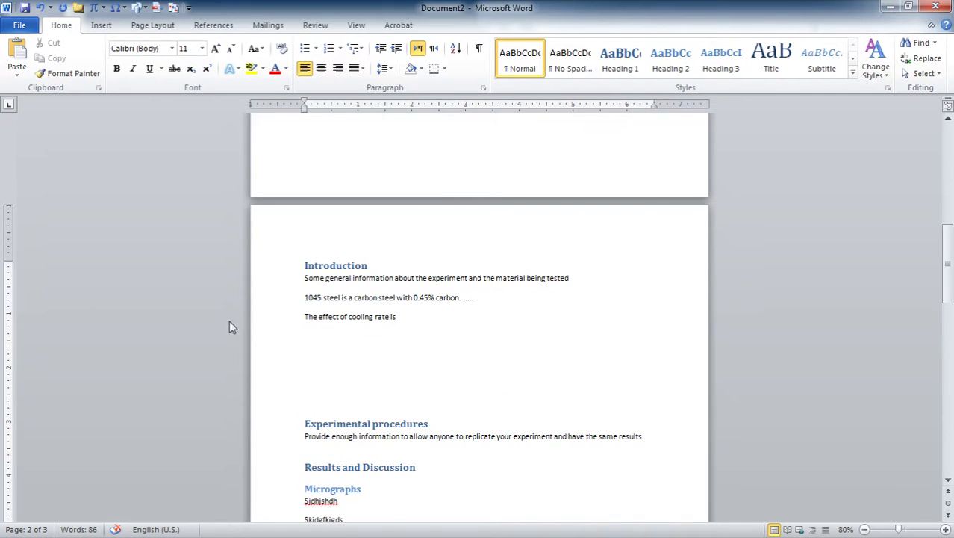
- Check how the added Introduction lines affect the placement of the micrographs and the Fig 1 caption
scroll(403, 347, down, 5)
scroll(382, 279, up, 3)
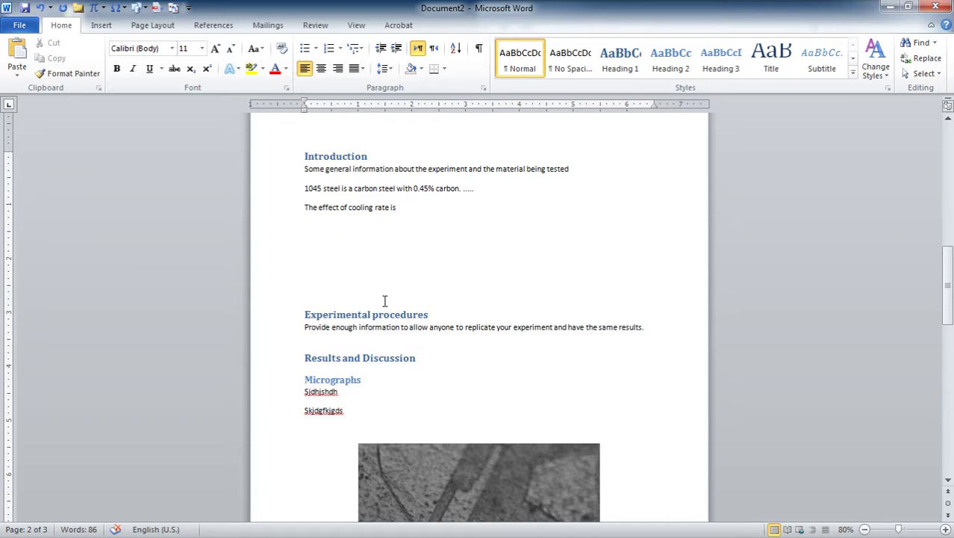
scroll(386, 301, down, 4)
click(488, 352)
scroll(524, 389, down, 5)
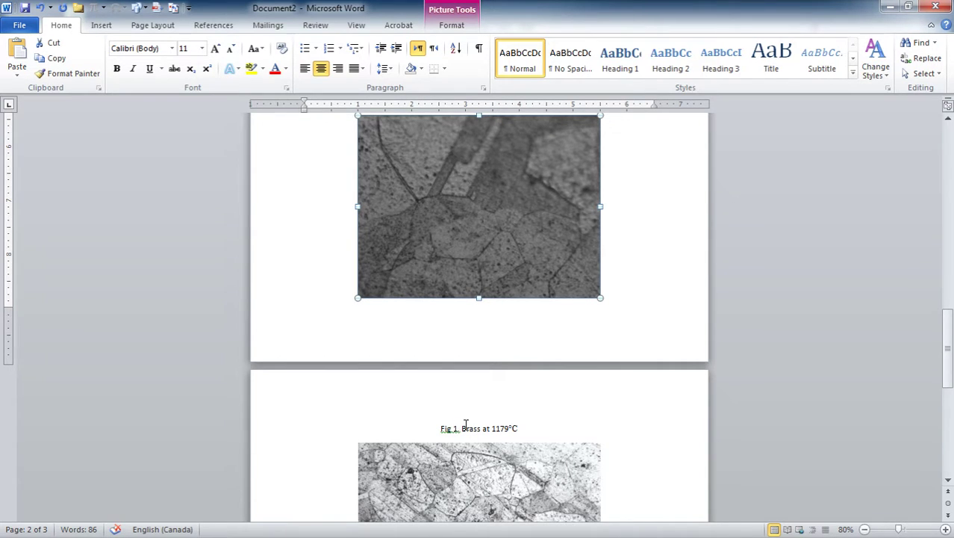
scroll(467, 424, down, 5)
- Add the caption "Fig. 2 Brass #2" on a new line below the light micrograph
click(484, 387)
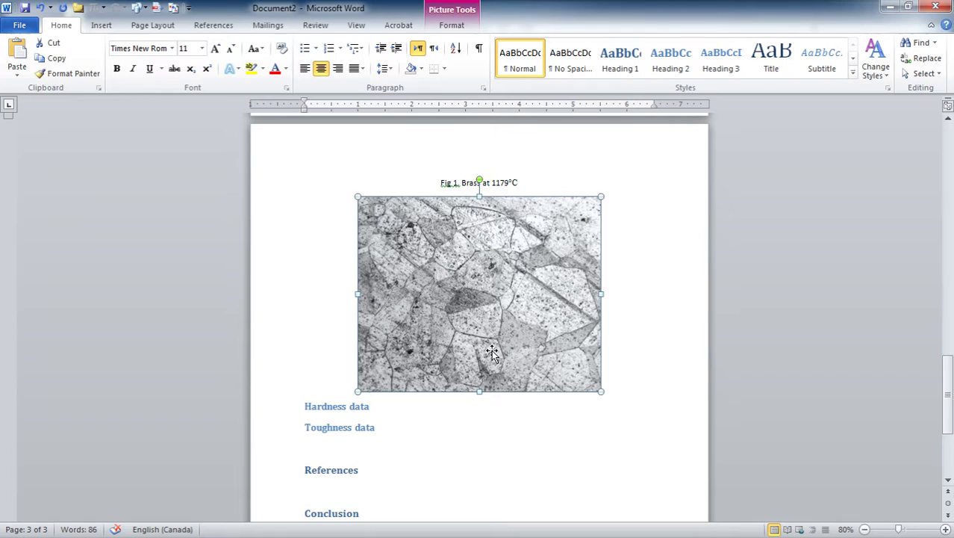
click(629, 375)
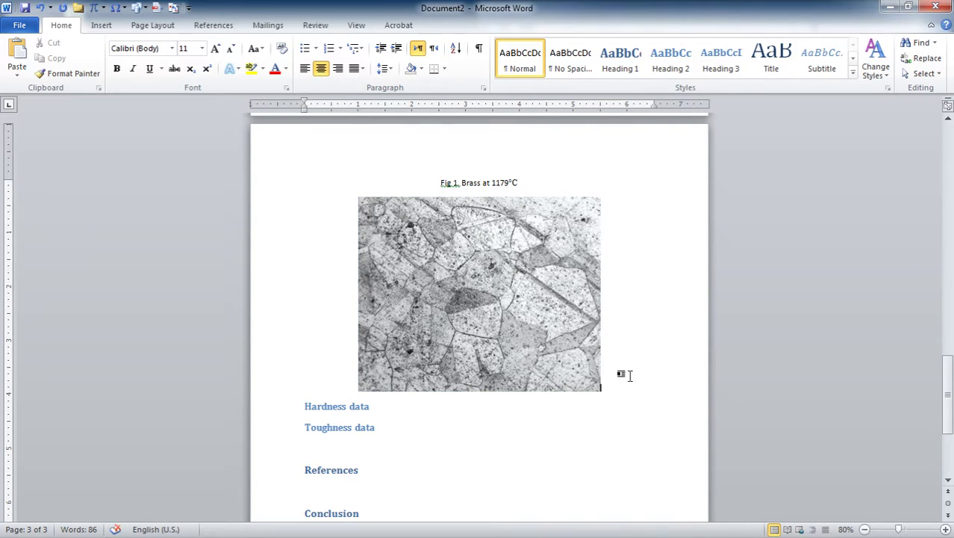
key(Return)
text(figure)
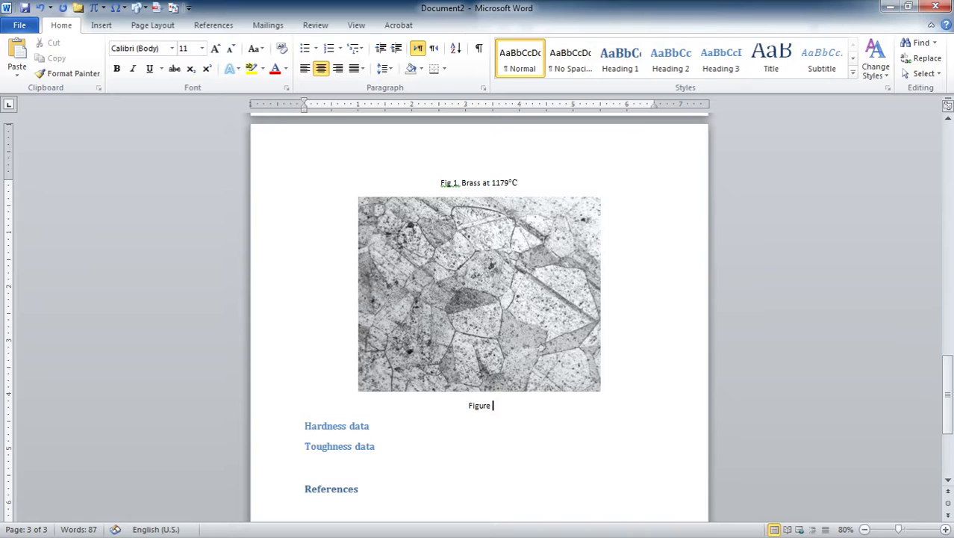
key(ctrl+shift+Left)
text(Fig. 2)
text(Brass #2)
- Review both micrographs and the positions of their captions across the page break
scroll(668, 321, down, 1)
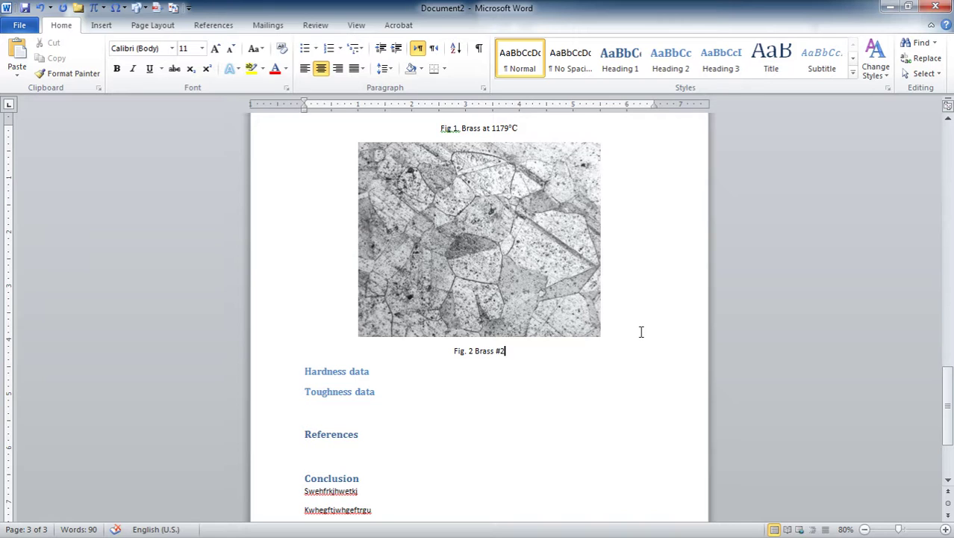
scroll(644, 337, up, 6)
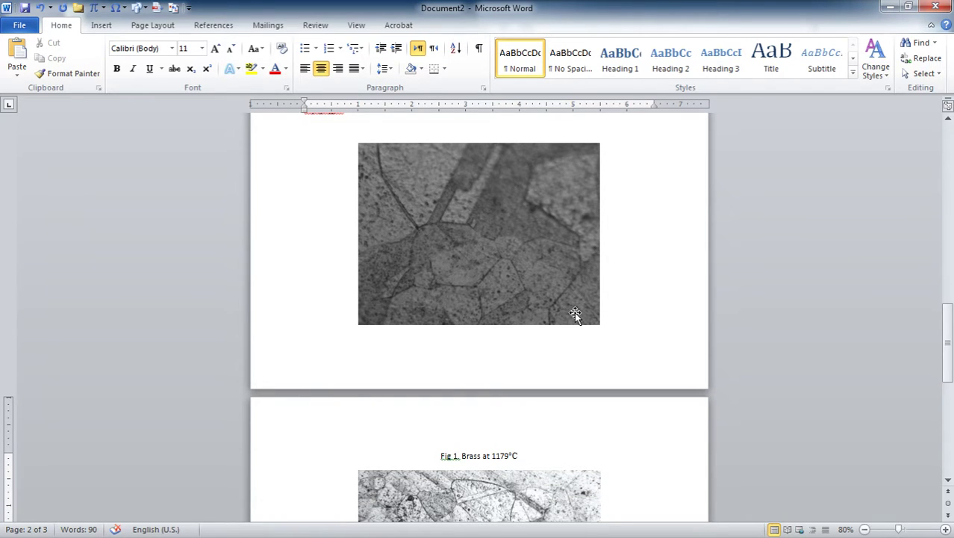
click(459, 262)
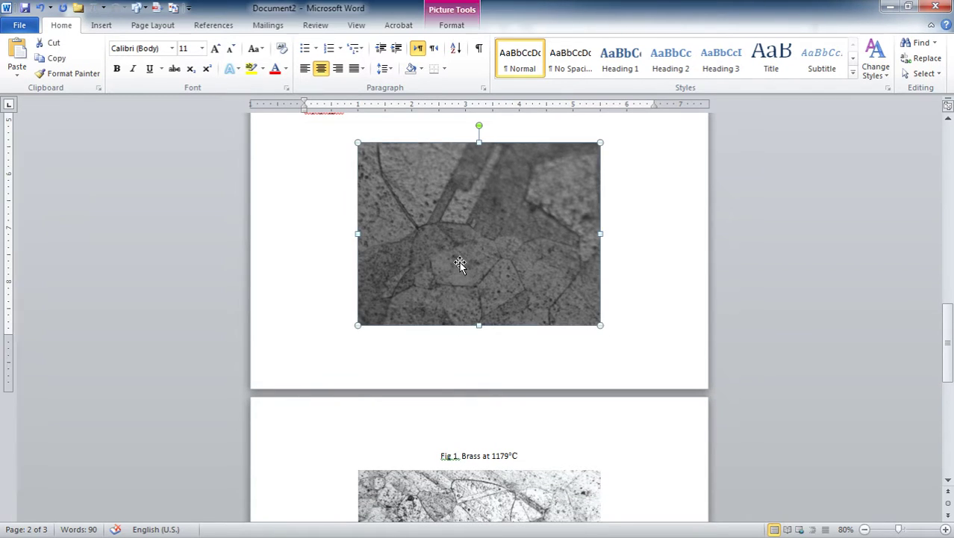
scroll(548, 295, down, 5)
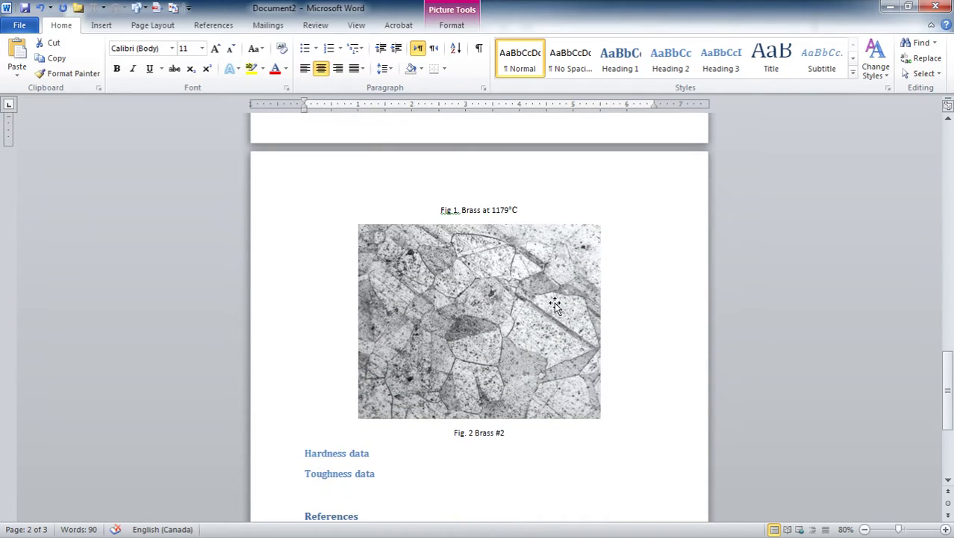
- Examine how the blank Introduction lines and the Micrographs text relate to the page break separating the dark micrograph from its Fig 1 caption
scroll(554, 301, down, 2)
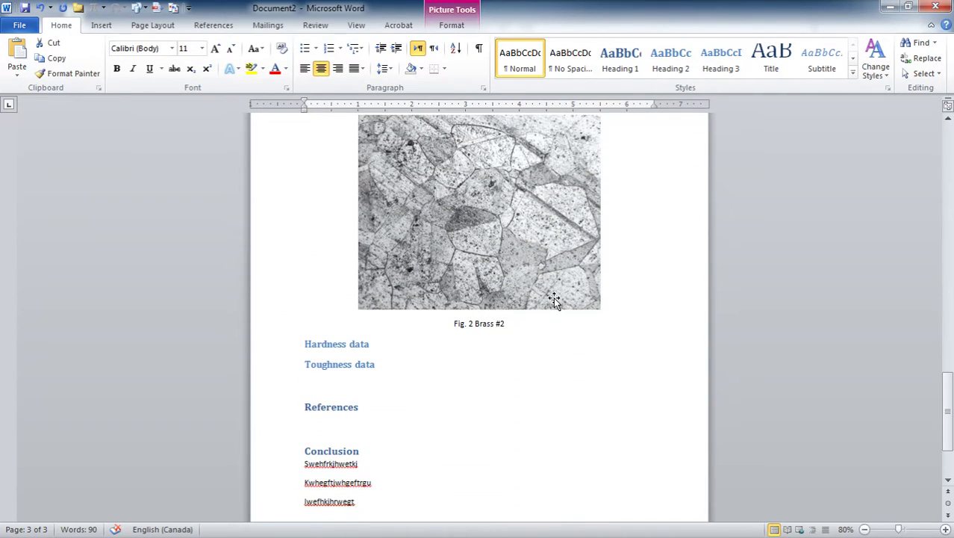
scroll(555, 302, up, 15)
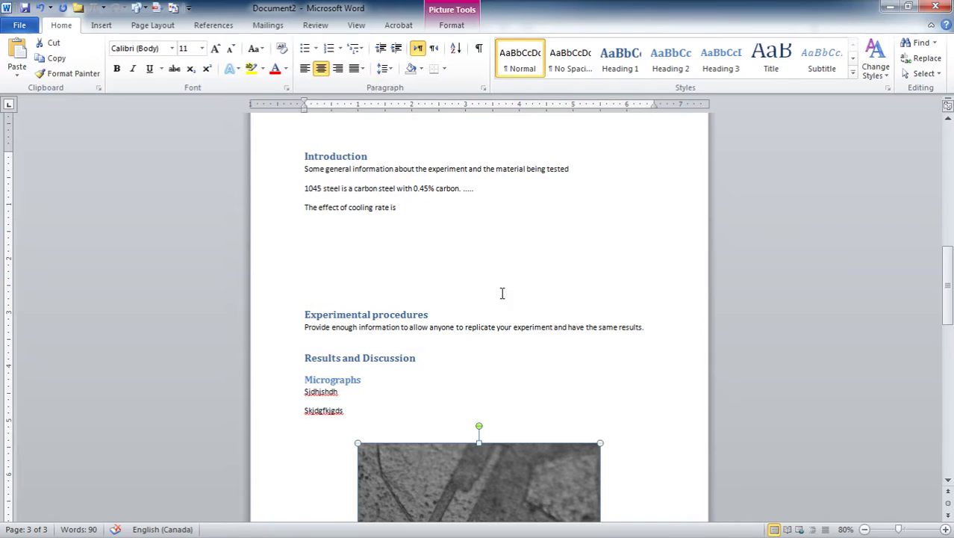
click(371, 234)
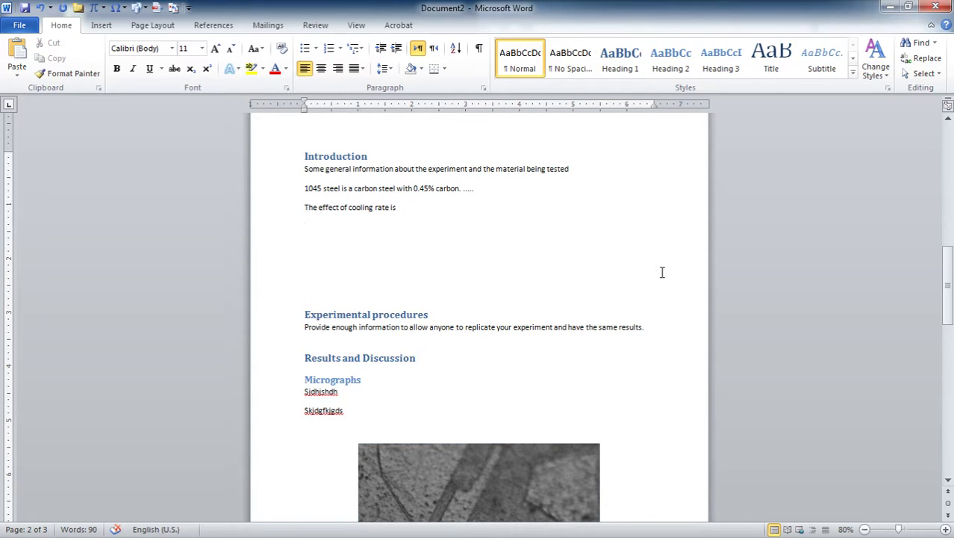
scroll(657, 270, down, 2)
scroll(646, 269, up, 1)
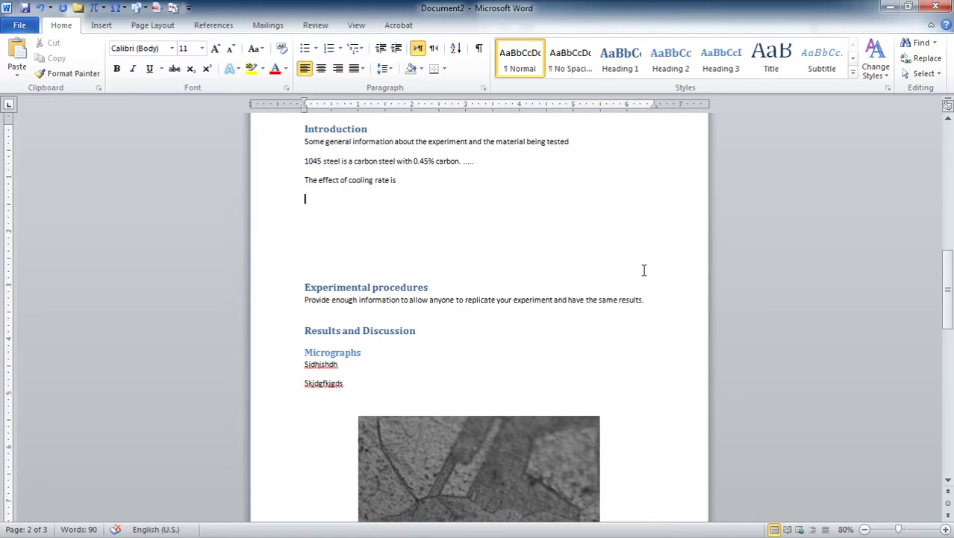
scroll(473, 226, down, 6)
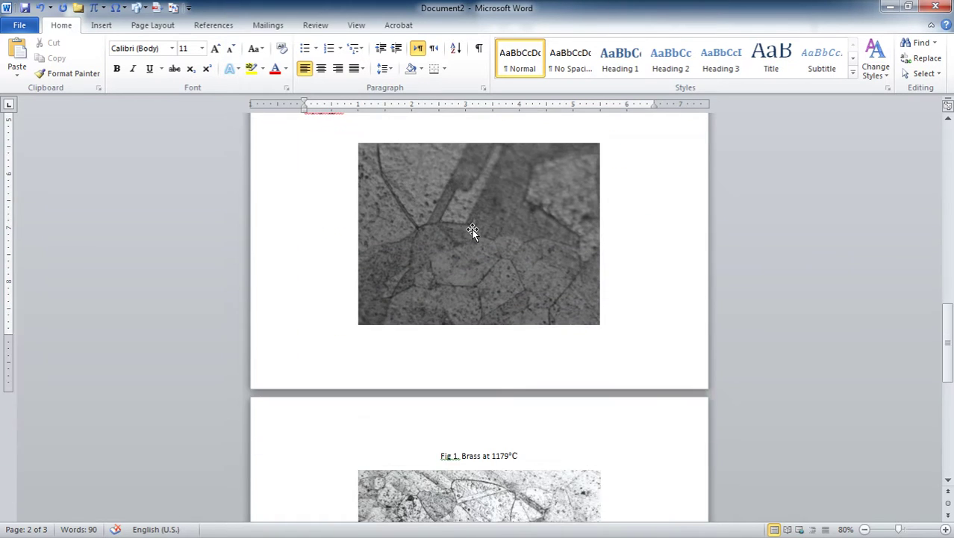
drag(457, 373, 453, 373)
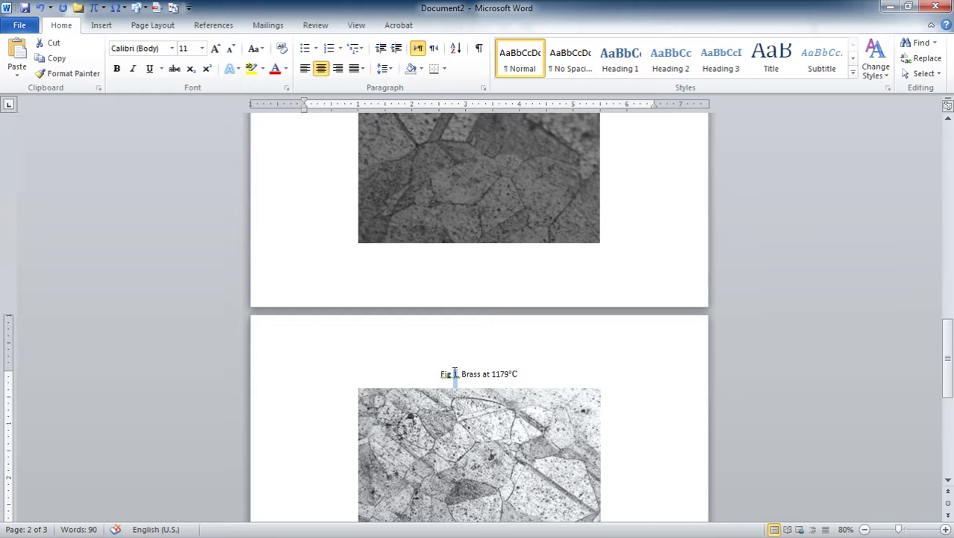
click(471, 372)
scroll(476, 364, up, 5)
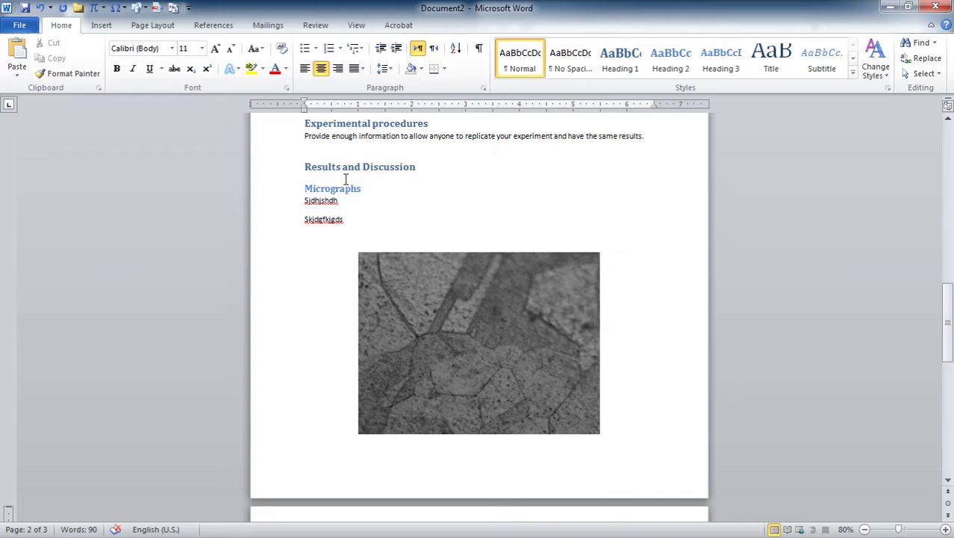
- Replace the text under the Micrographs heading with two paragraphs: "Kjasdgfkasjdf fig1 showshskjdghkh sjkdfhksjh df" and "Fig 2 akjsdfkjhadsf akjsdfkjsdhf"
drag(345, 221, 307, 198)
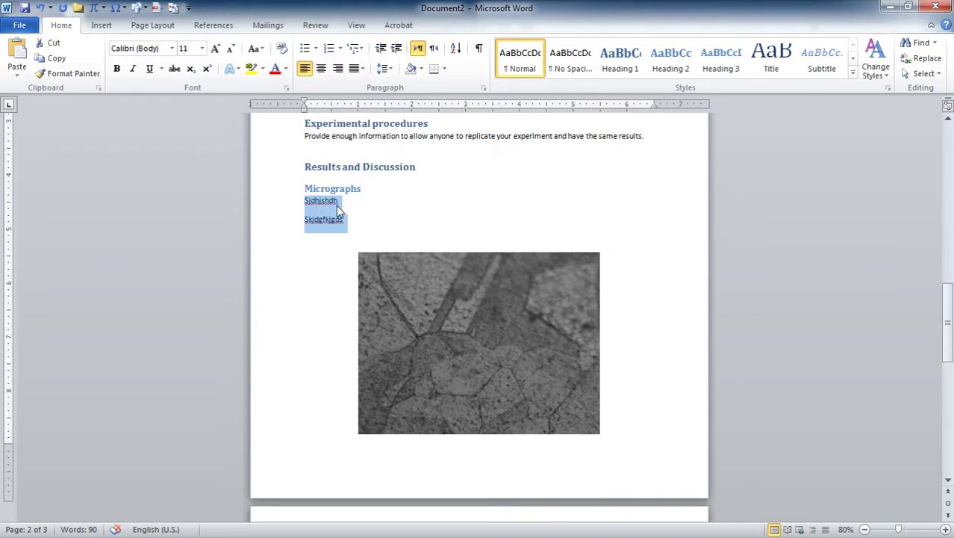
text(Kjasdgfkasjdf)
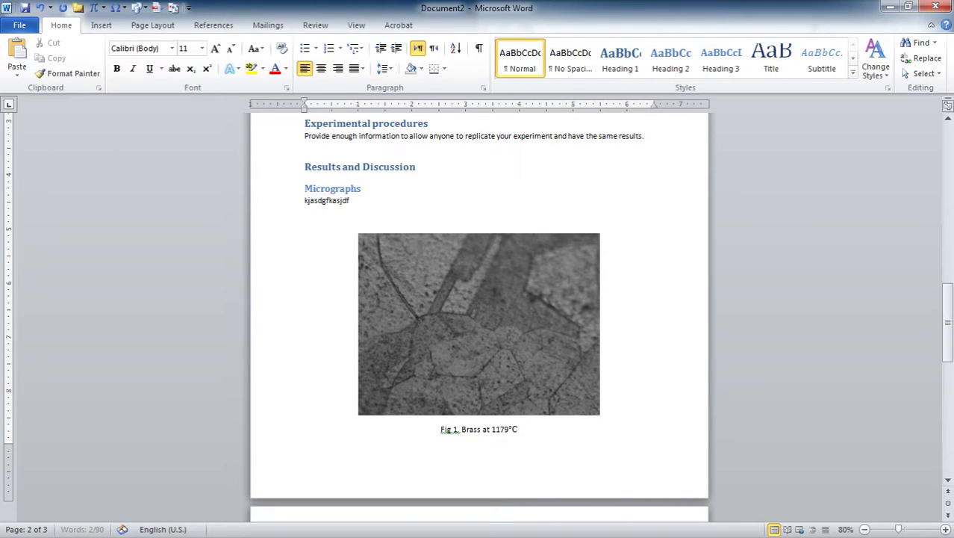
text( fig1)
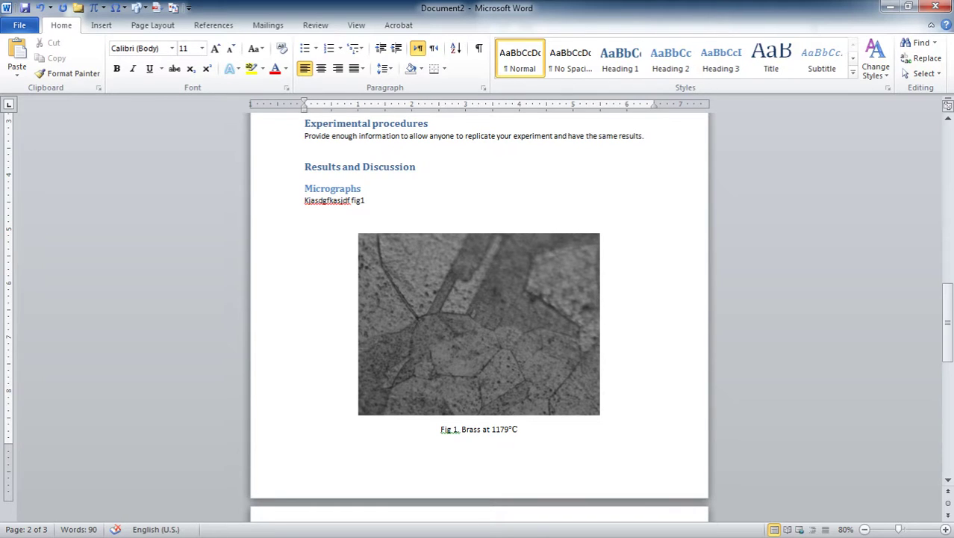
text( showshskjdghkh sjkdfhk)
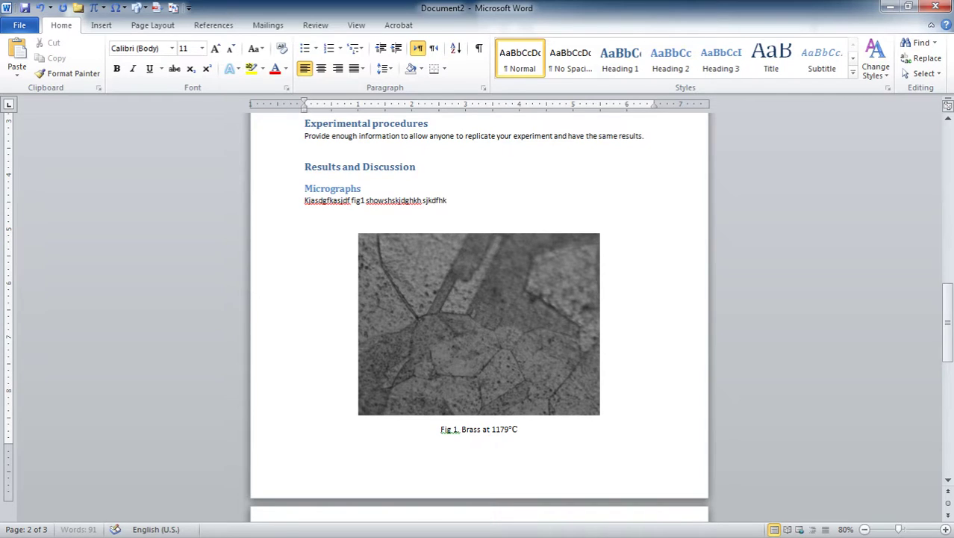
text(sjh df)
key(Return)
text(fi)
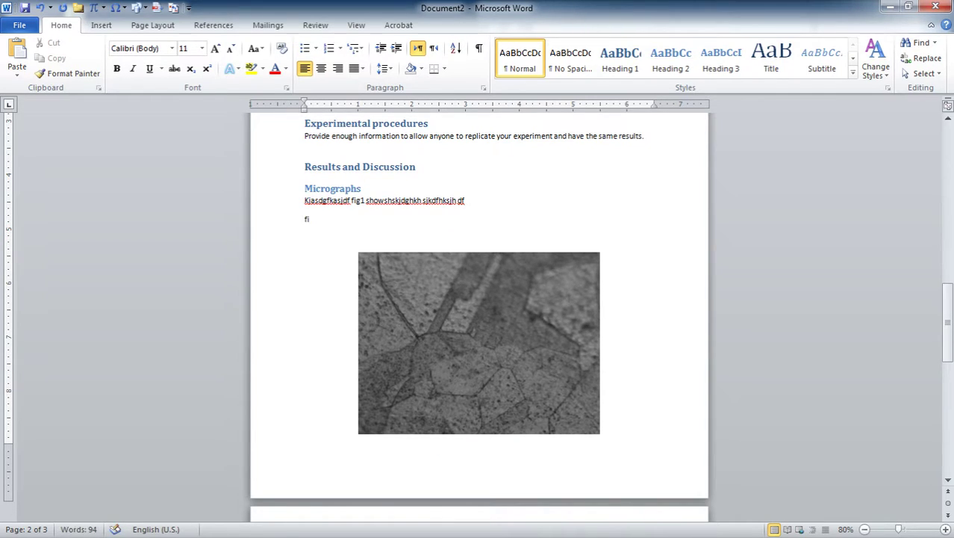
text(g 2 akjsdfkjhadsf akjsdfkjsdhf)
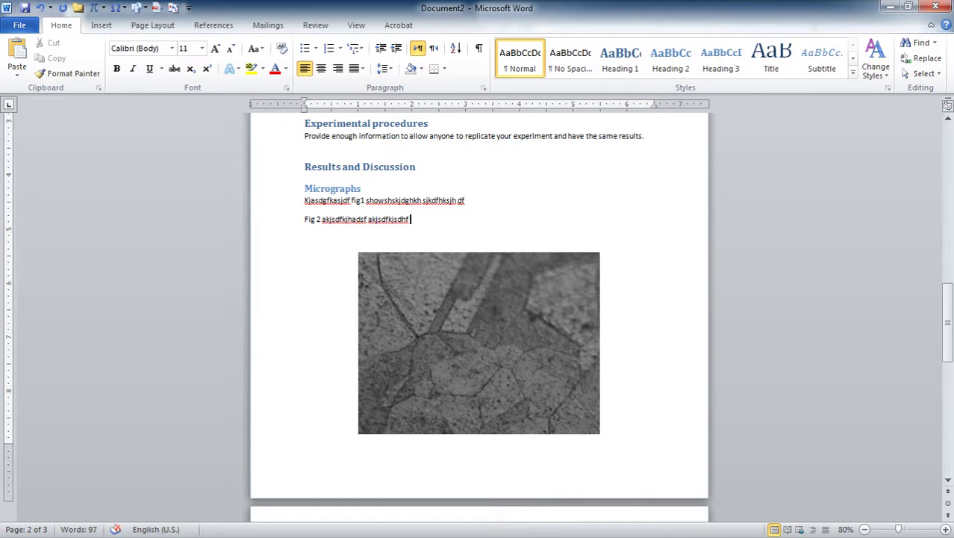
- Compare the figure references in the Micrographs text with the captions of both micrographs
scroll(427, 234, up, 4)
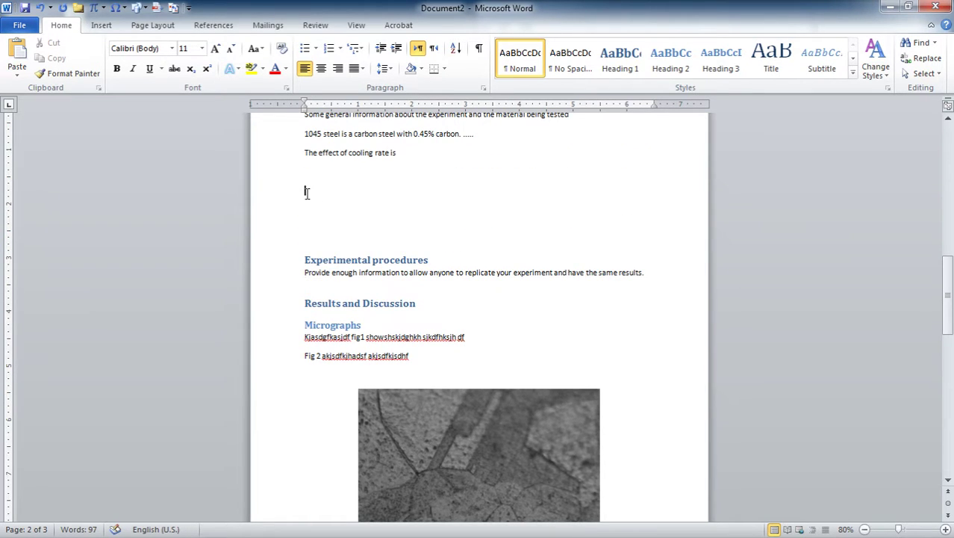
scroll(392, 239, down, 5)
scroll(428, 288, down, 4)
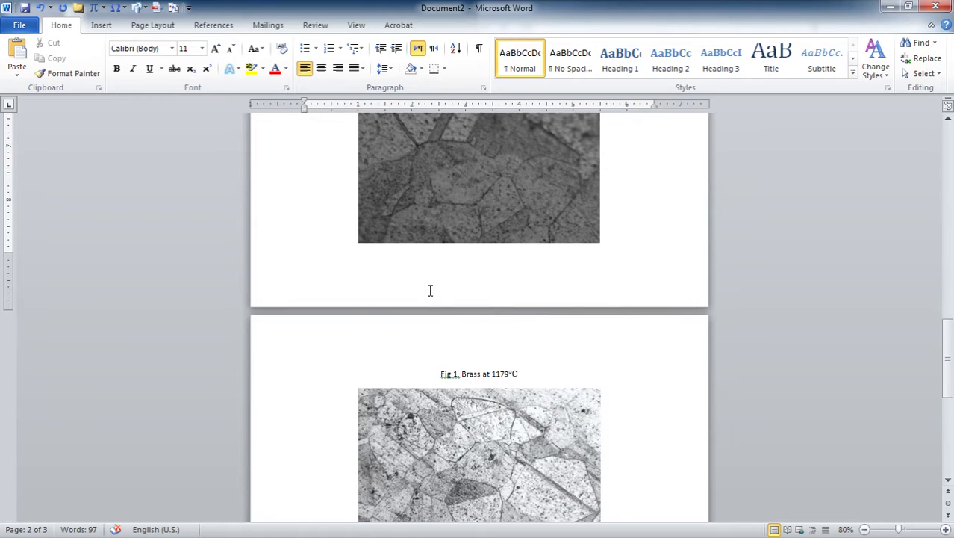
drag(467, 377, 442, 376)
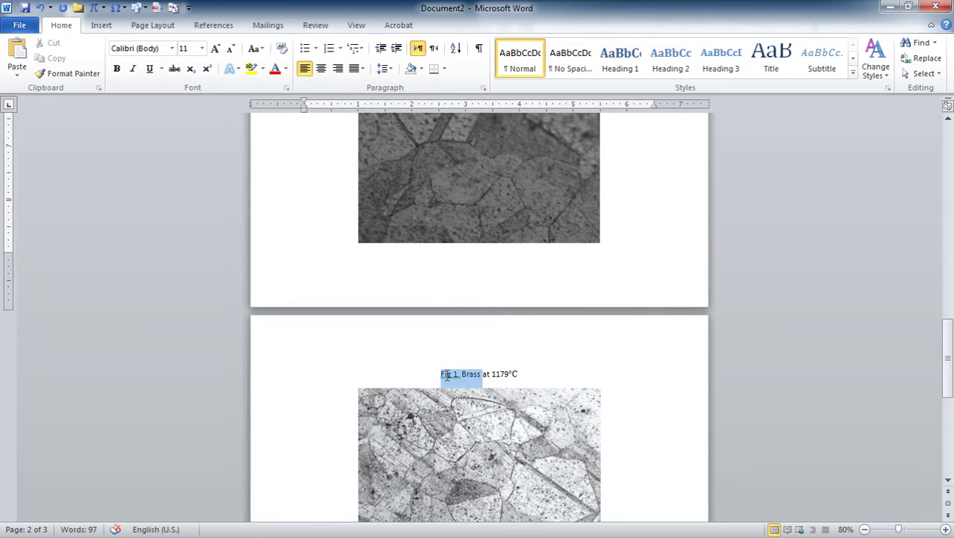
scroll(571, 366, down, 5)
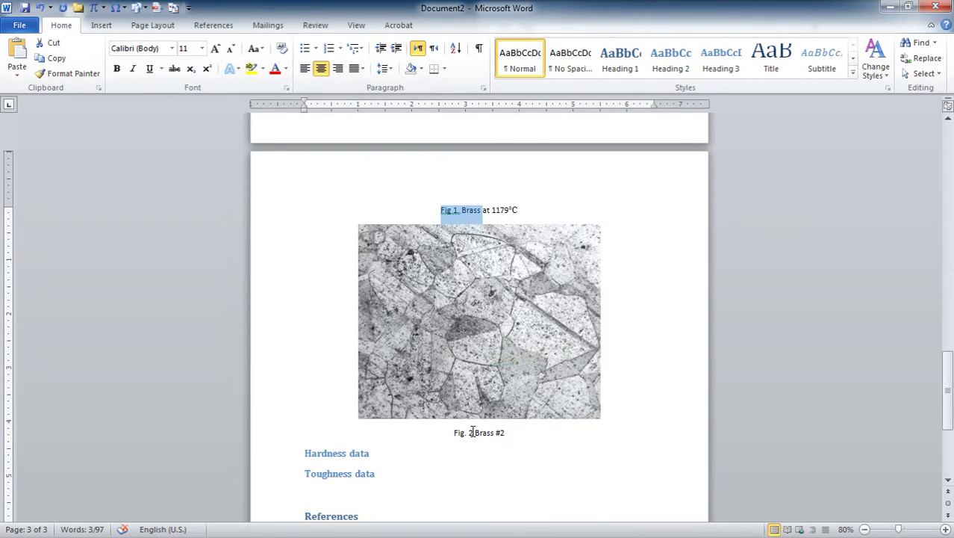
scroll(526, 358, up, 14)
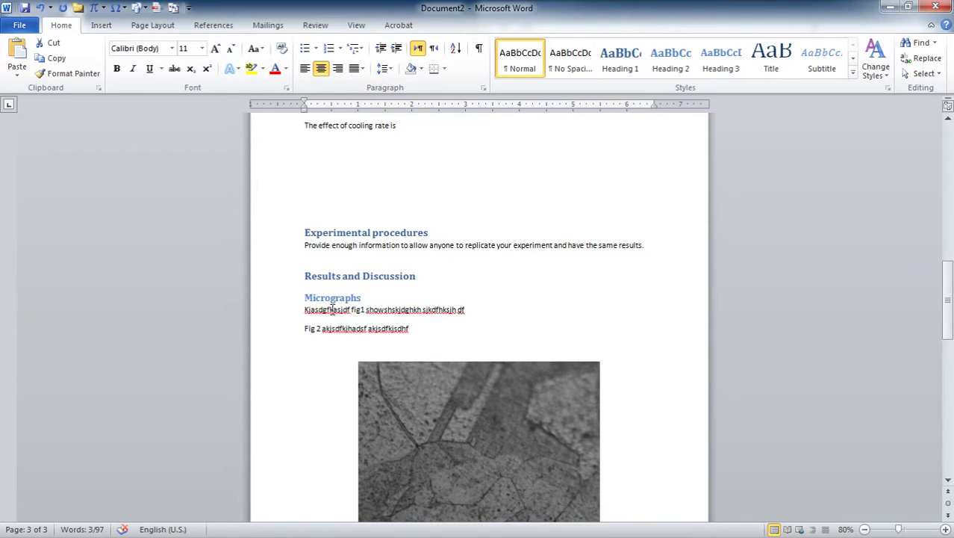
- Change the figure reference in the first line under the Micrographs heading to fig2
drag(314, 309, 367, 306)
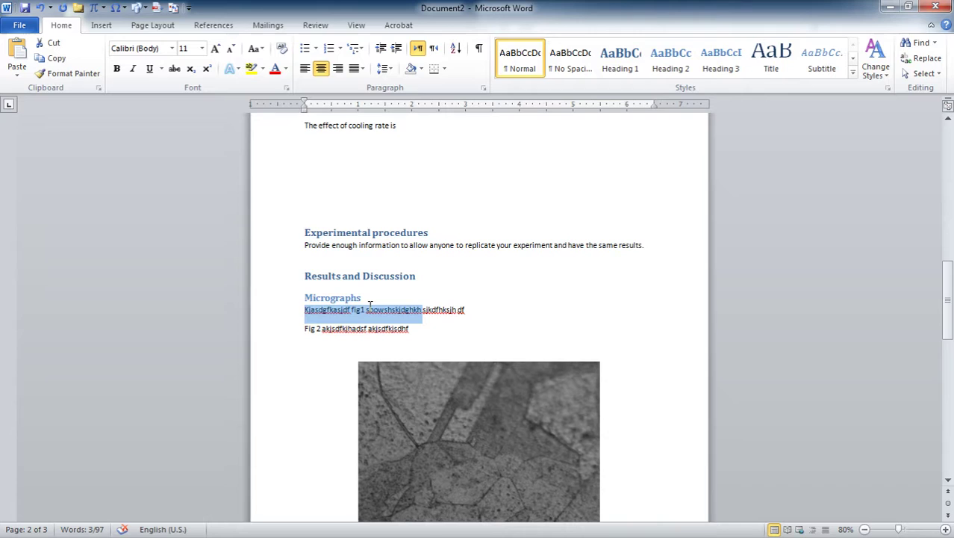
click(370, 307)
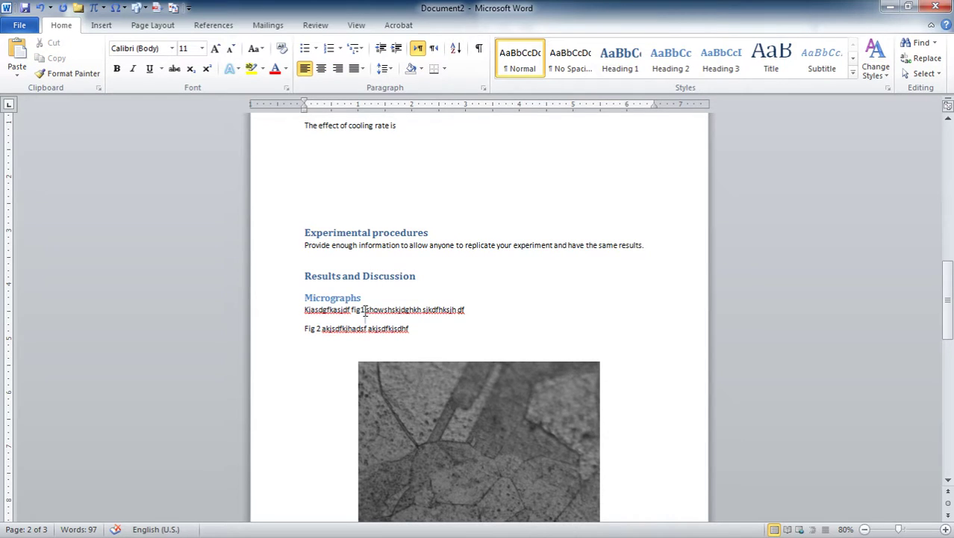
drag(362, 309, 367, 309)
text(2)
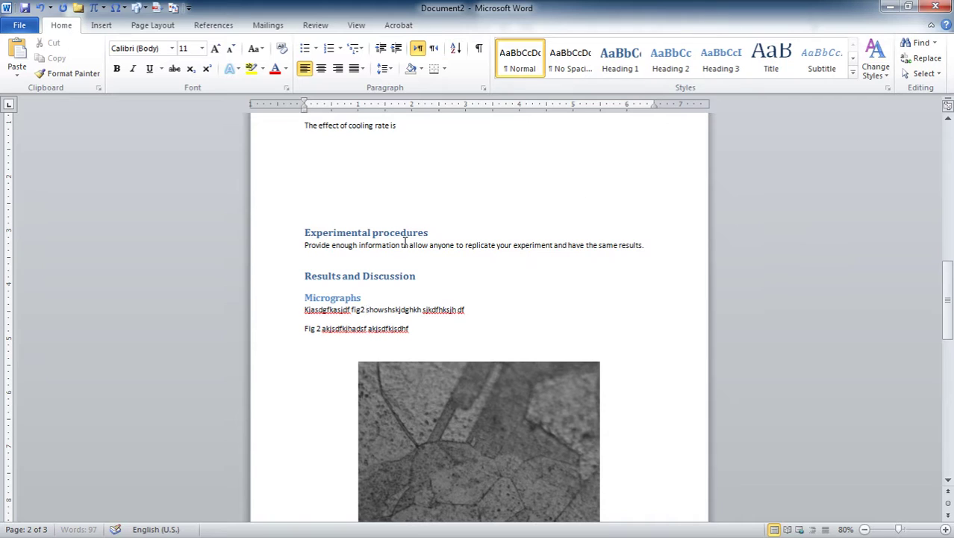
drag(374, 152, 413, 200)
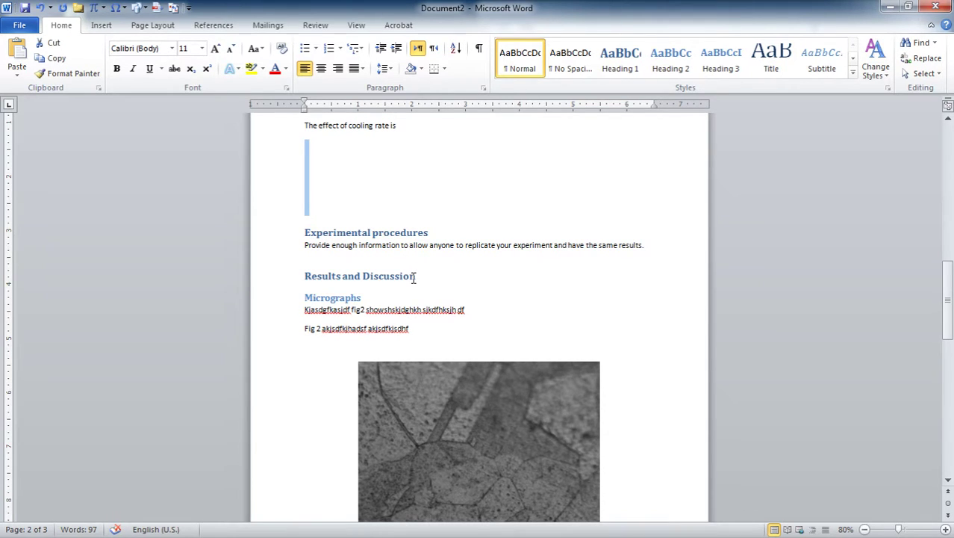
click(402, 246)
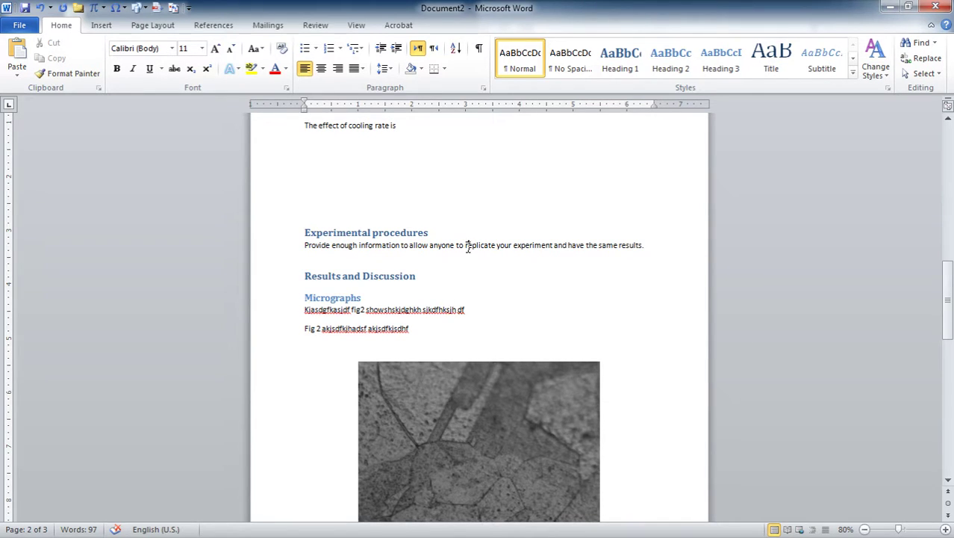
- Delete both text lines under the Micrographs heading and check the placement of the dark micrograph and its caption
drag(415, 330, 290, 314)
key(Delete)
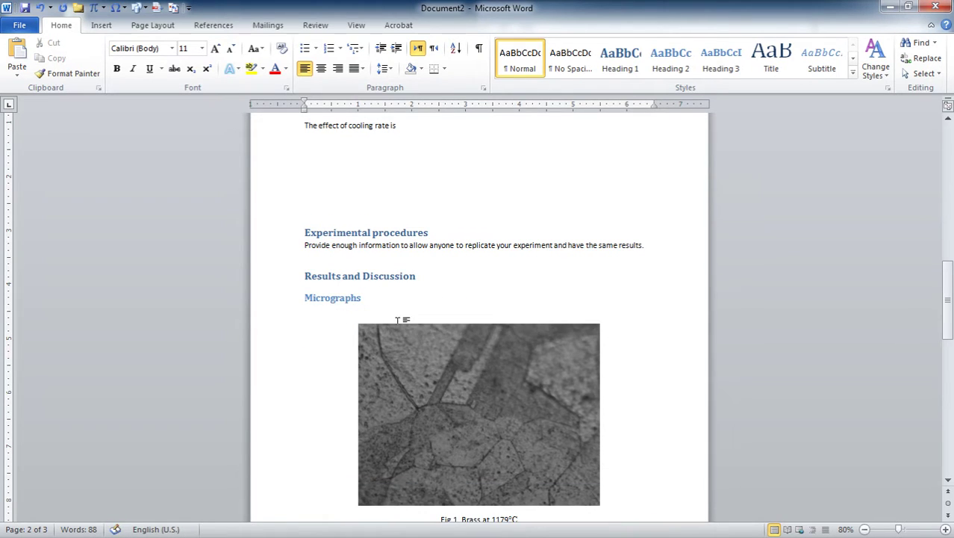
scroll(411, 326, down, 3)
click(411, 326)
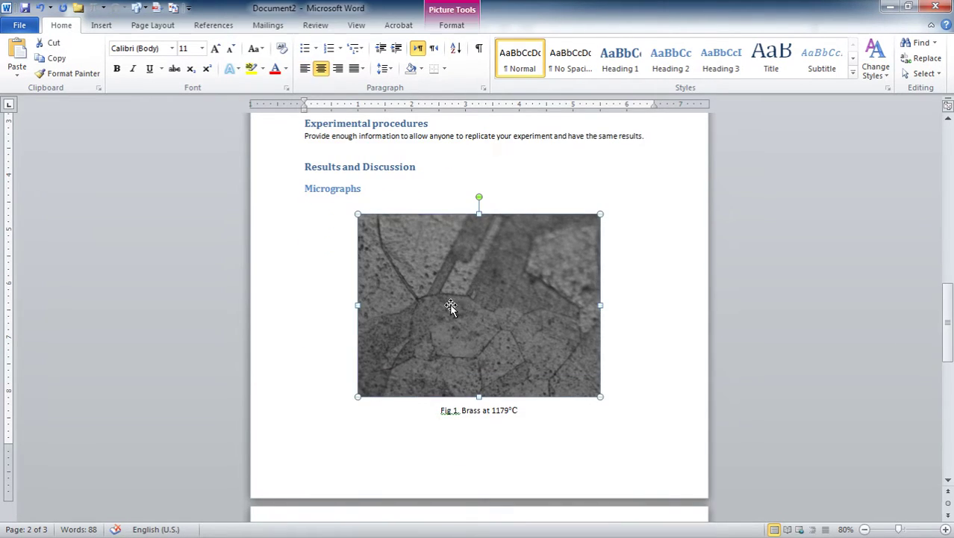
click(525, 414)
drag(525, 414, 442, 408)
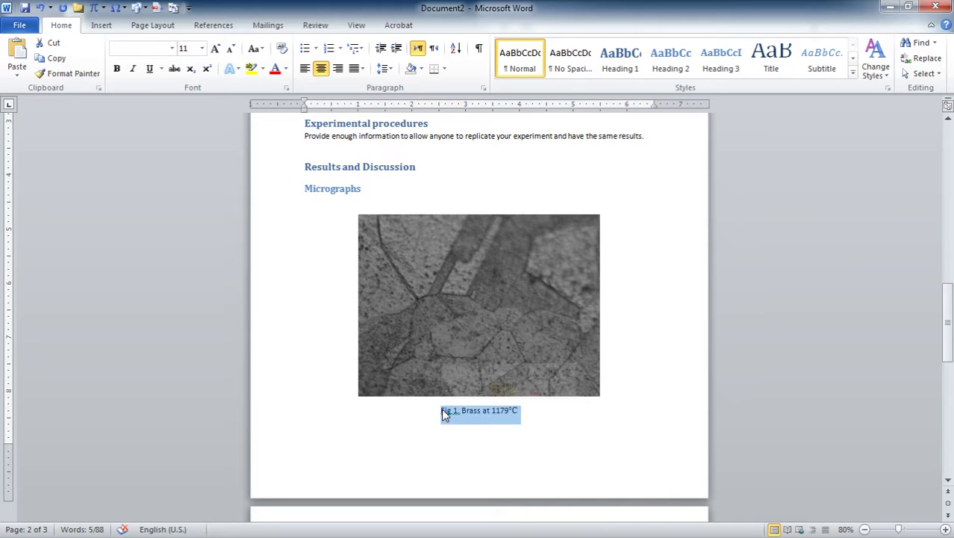
scroll(442, 408, up, 4)
click(357, 225)
scroll(501, 409, down, 3)
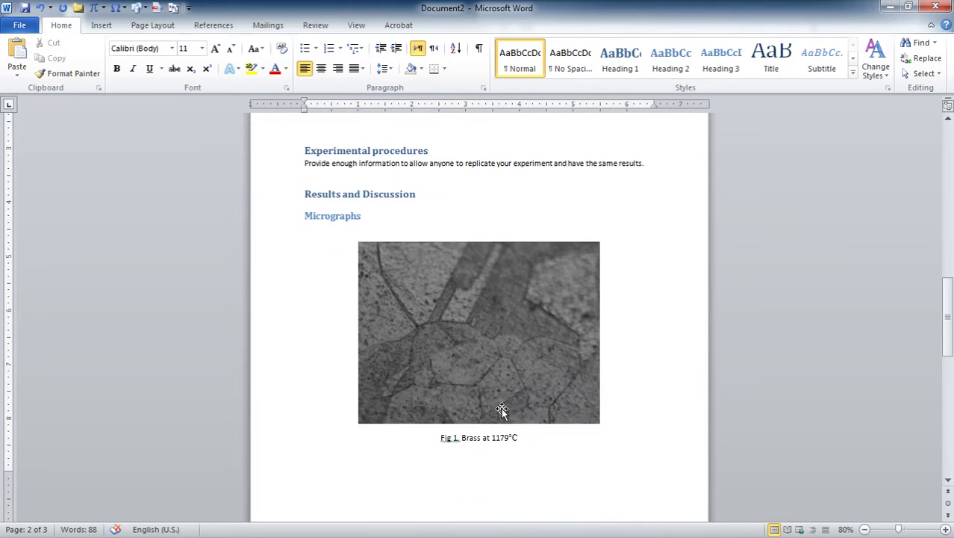
drag(467, 441, 443, 442)
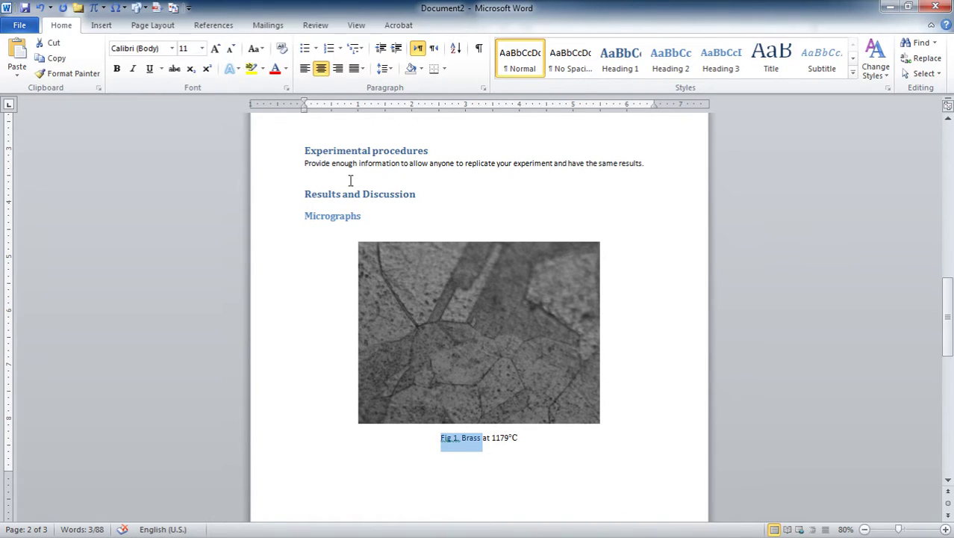
- Undo the deletion of the Micrographs text and set the figure reference in its first line to fig1
click(348, 163)
key(ctrl+z)
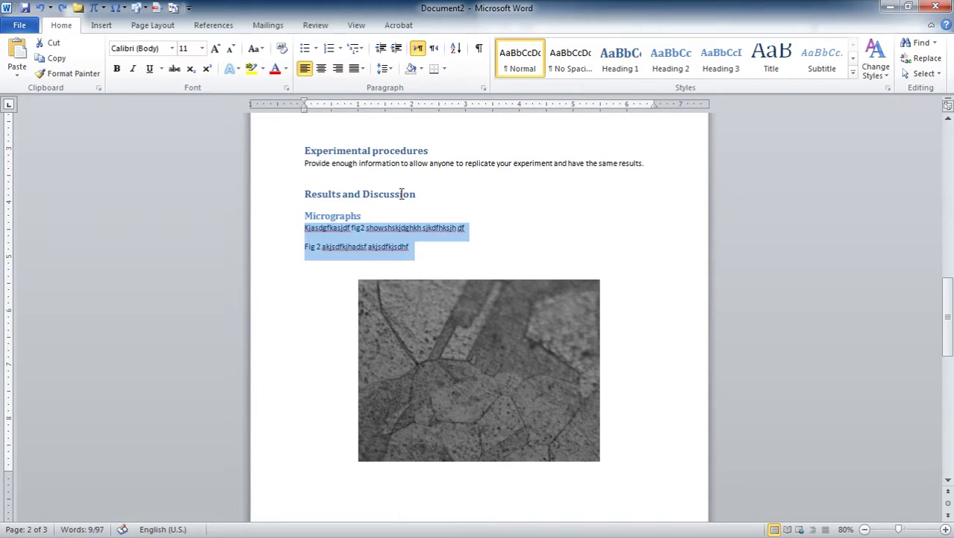
click(337, 252)
drag(361, 228, 365, 228)
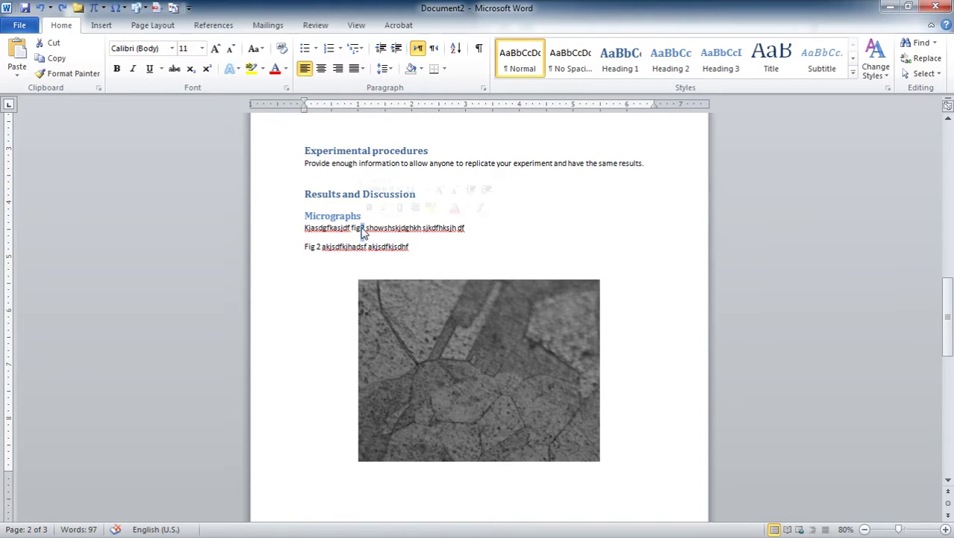
text(1)
click(400, 217)
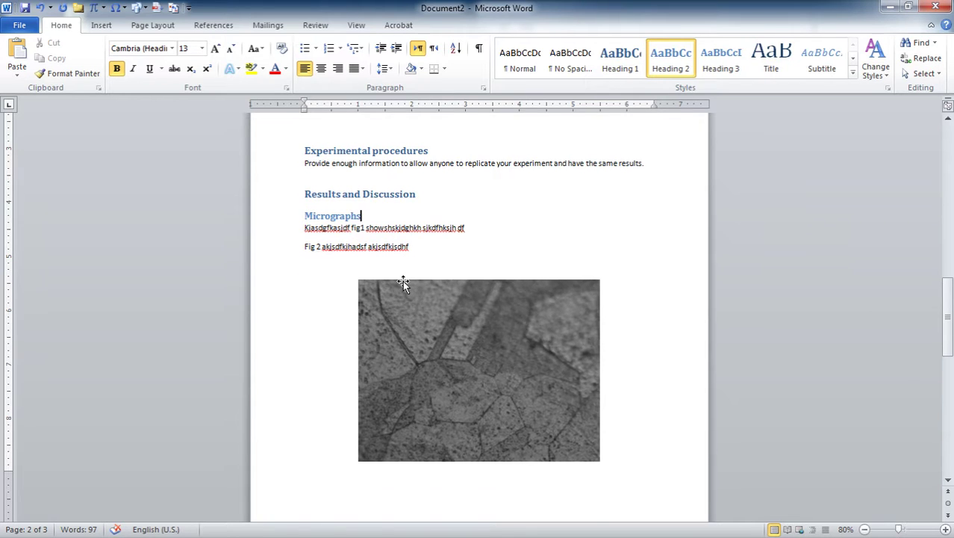
- Review the order of the Micrographs text, the dark micrograph and the Fig 1 caption from the Introduction to the following page
scroll(403, 280, up, 3)
scroll(404, 280, up, 1)
scroll(404, 277, down, 4)
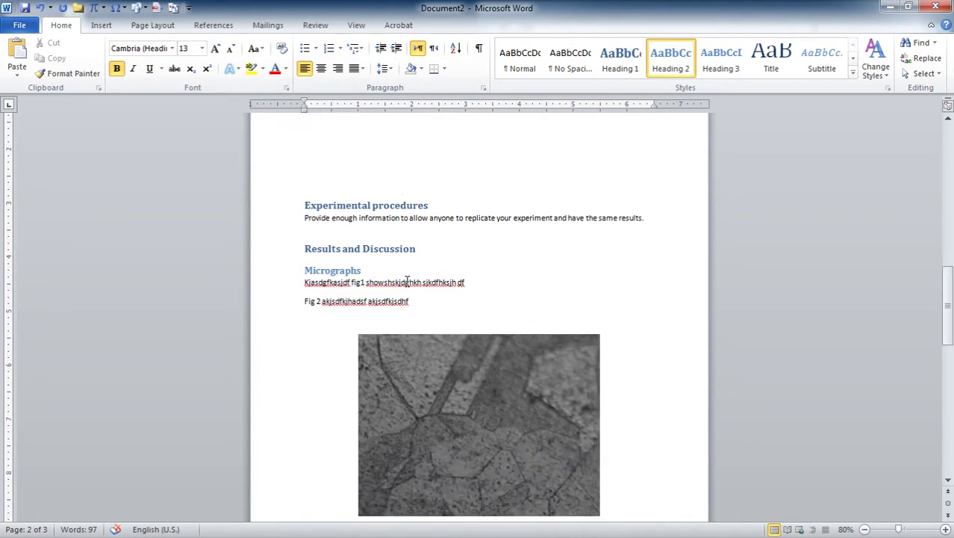
scroll(431, 284, down, 1)
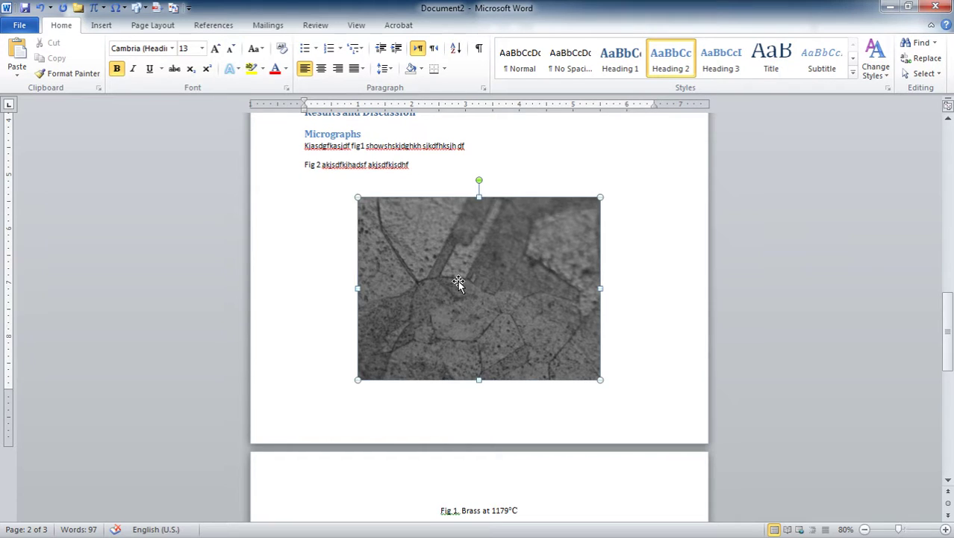
click(457, 283)
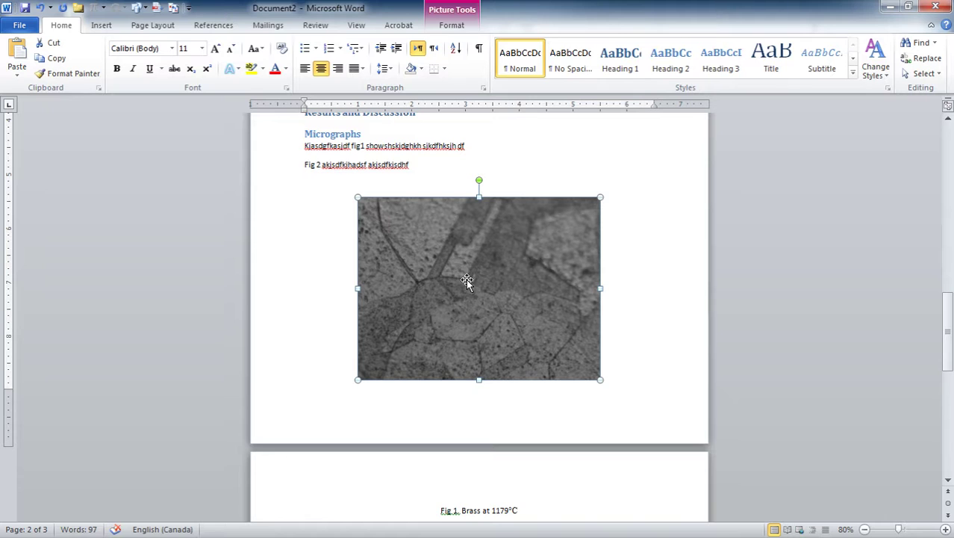
scroll(493, 314, down, 2)
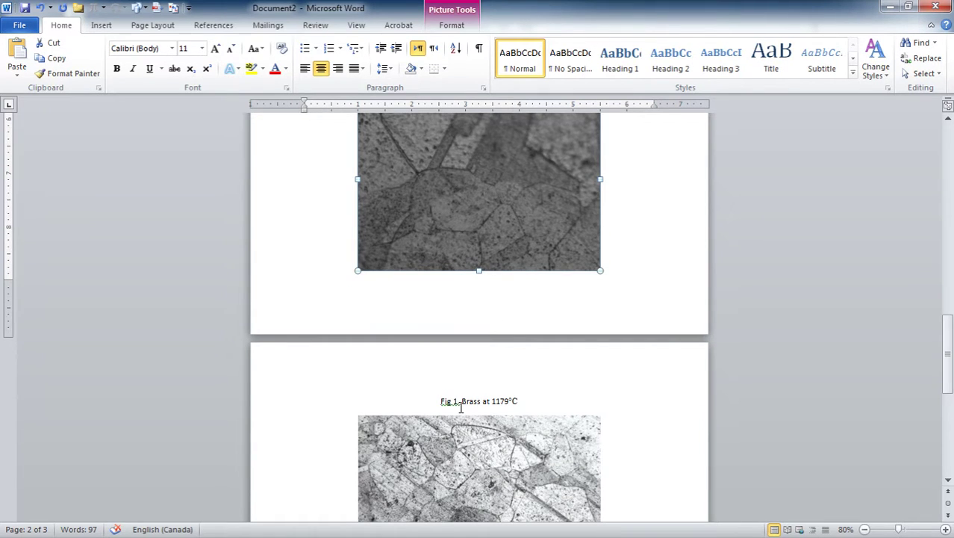
- Delete the typed "Fig 1." before "Brass at 1179°C" and start inserting a caption for the dark micrograph
drag(440, 401, 462, 404)
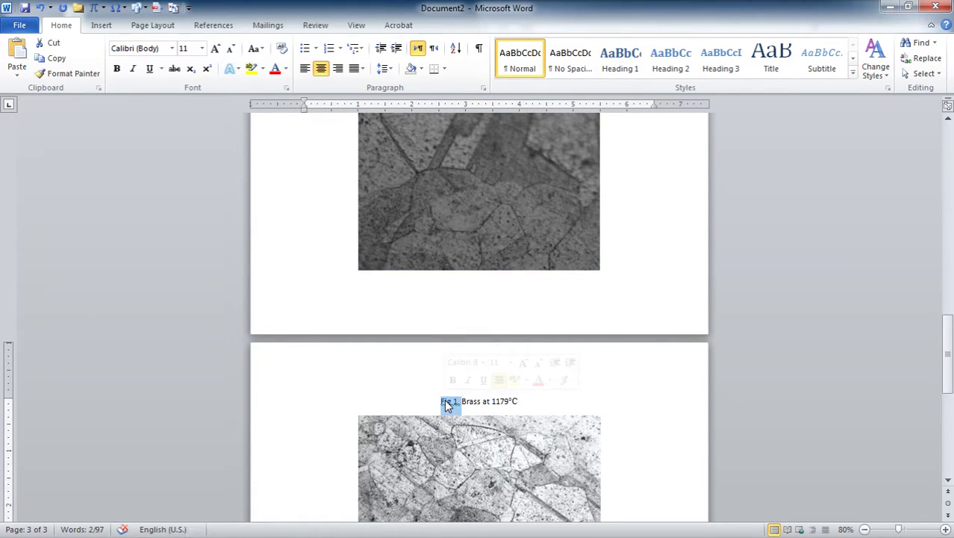
key(Delete)
scroll(550, 304, up, 2)
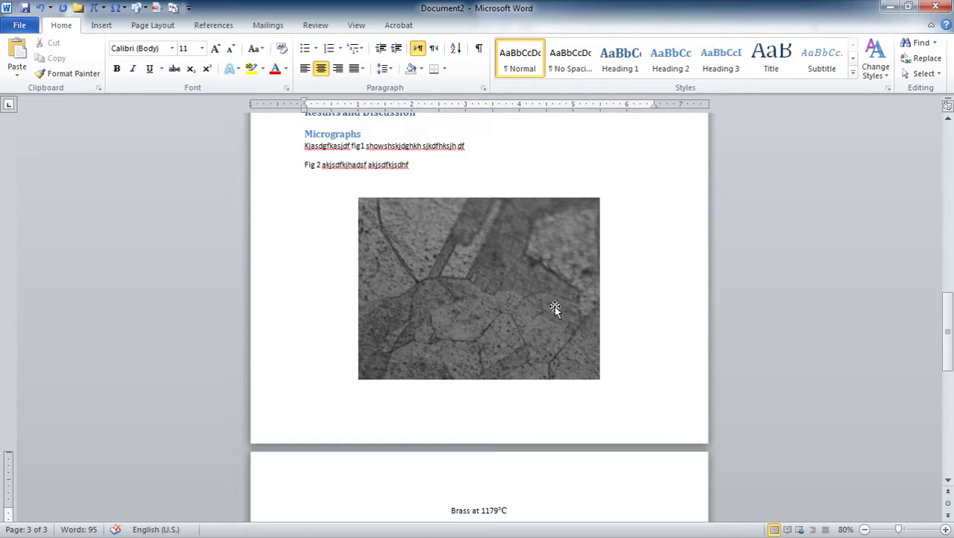
right_click(468, 276)
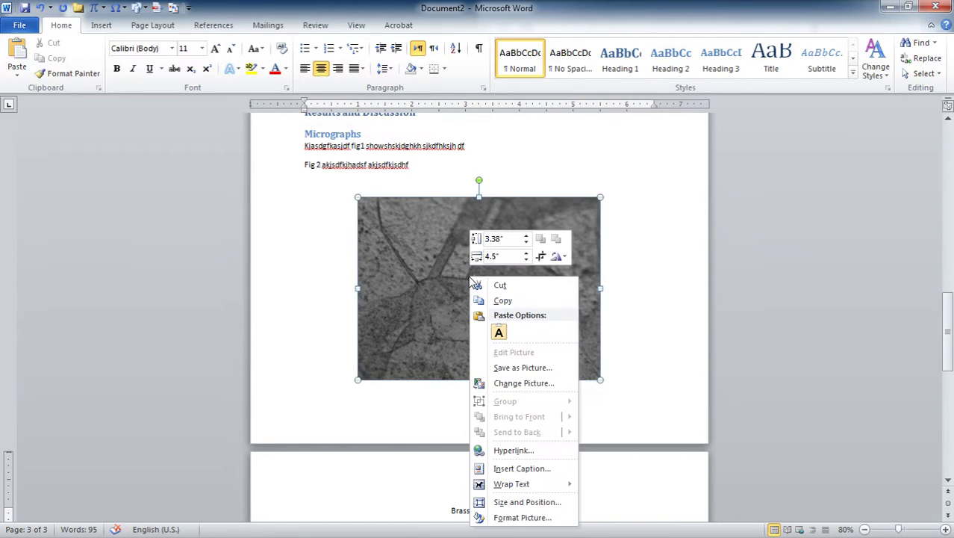
click(522, 468)
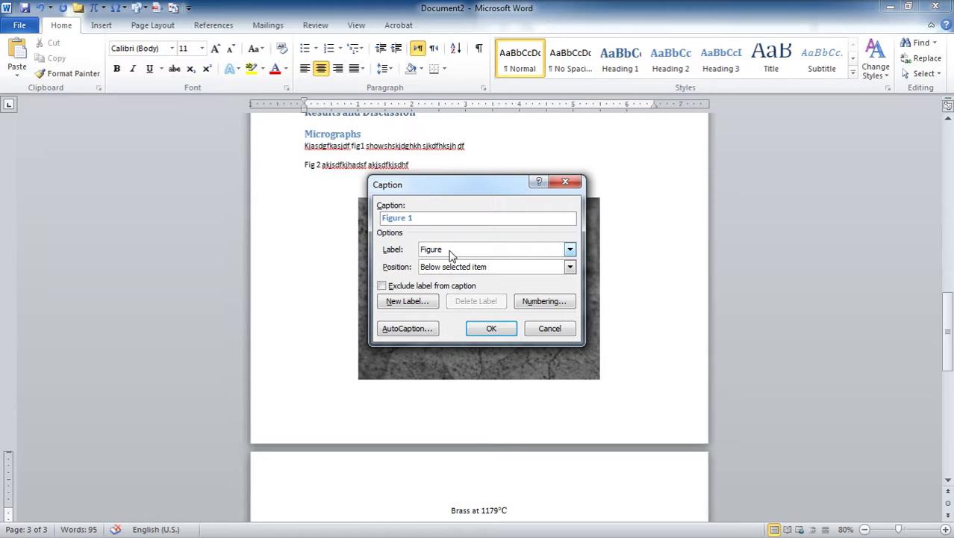
- Try the Figure label, then a new label "Fig. 1", for the dark micrograph's caption
click(570, 252)
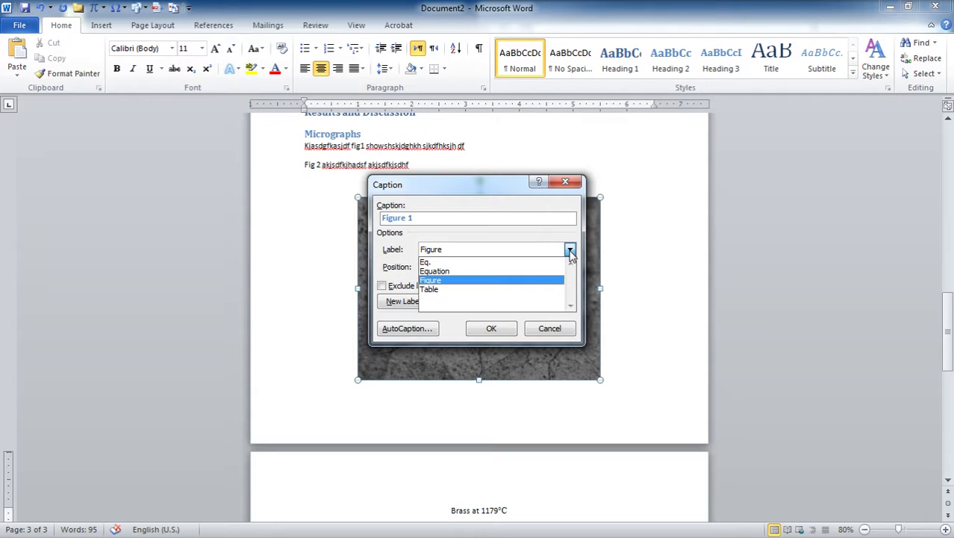
click(447, 283)
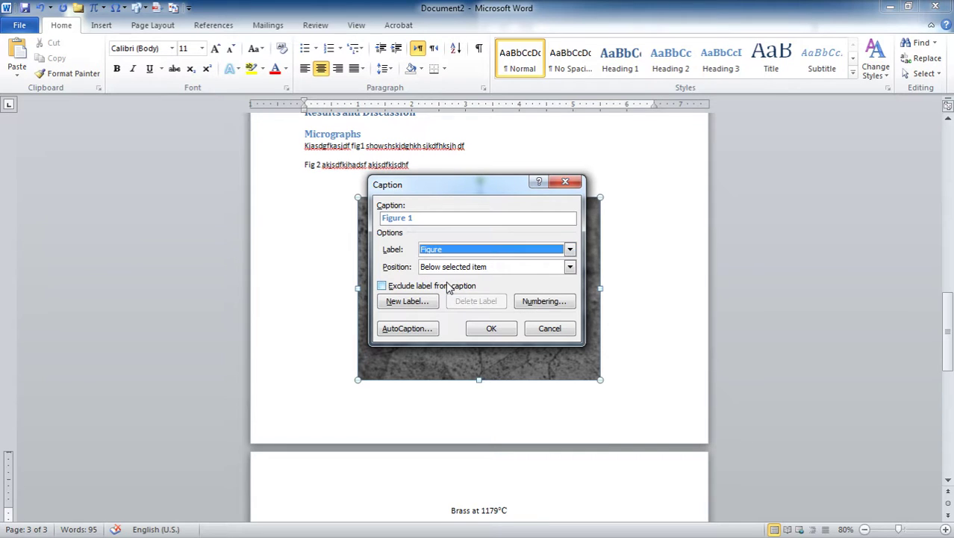
click(411, 220)
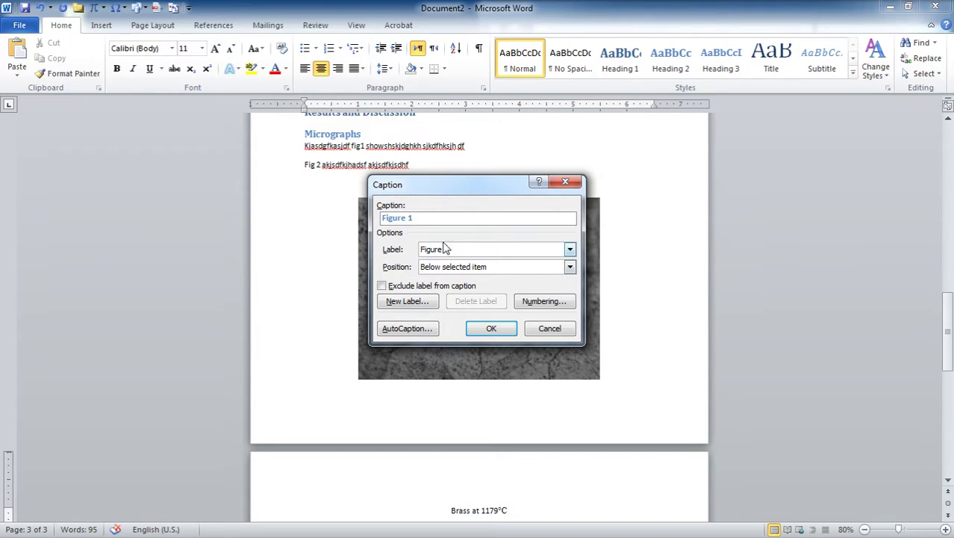
click(404, 305)
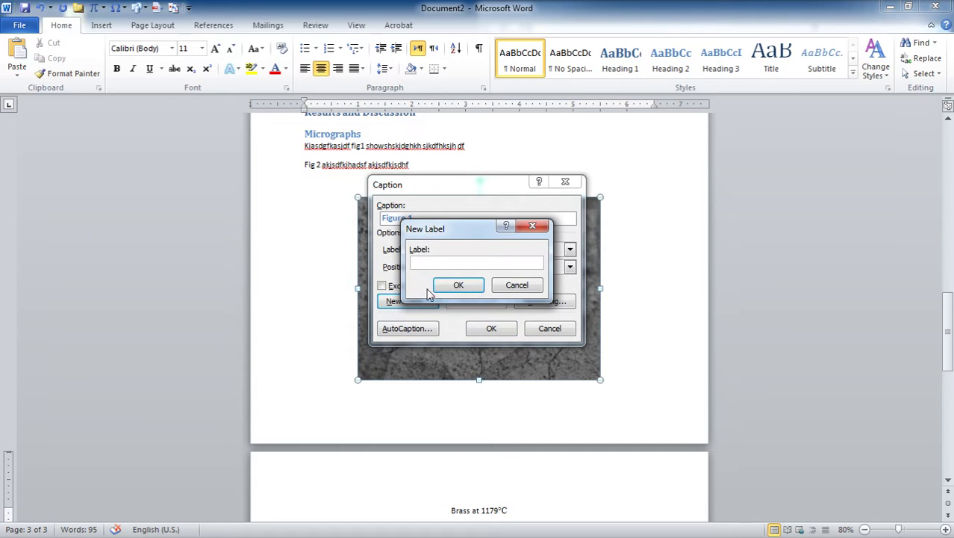
text(F)
text(ig. 1)
click(439, 281)
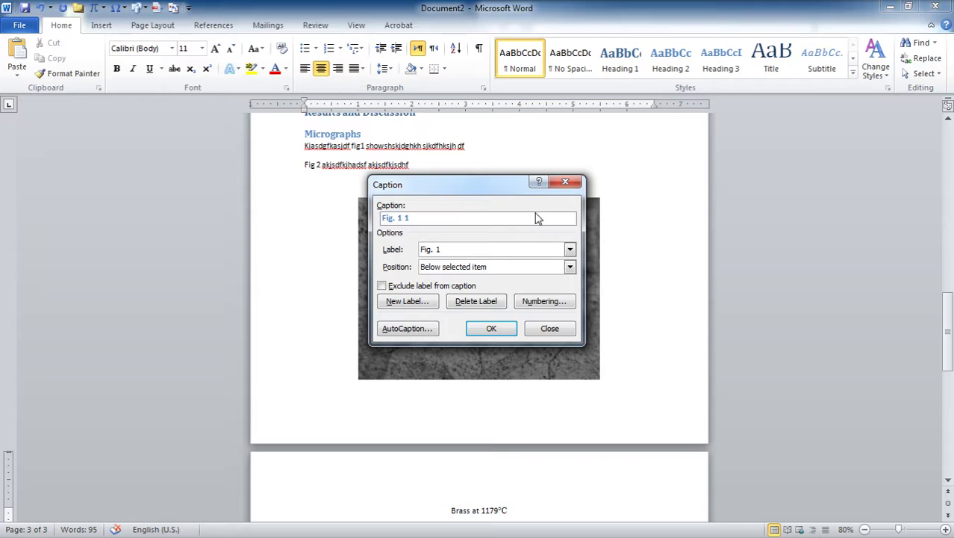
- Create a new caption label "Fig." and insert the numbered caption below the dark micrograph
click(411, 288)
click(416, 288)
click(417, 300)
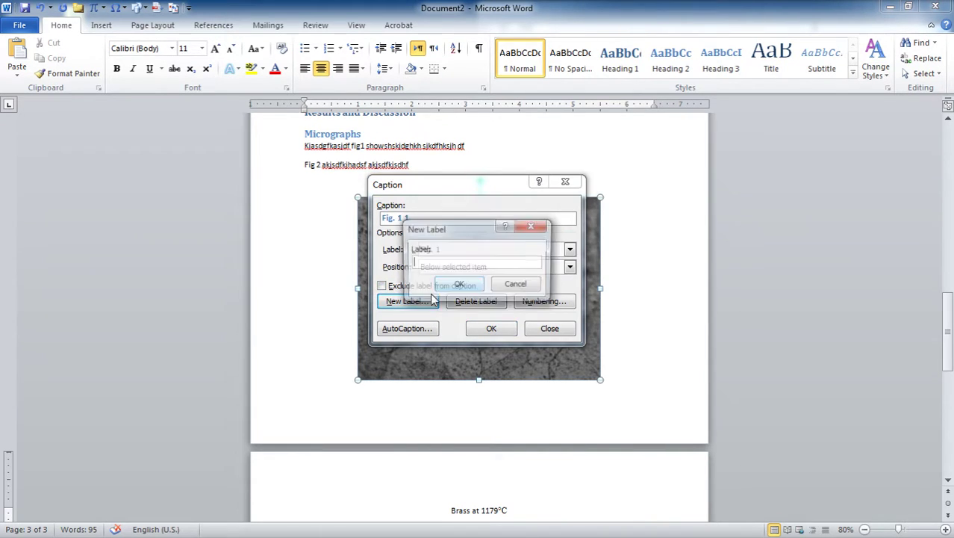
text(F)
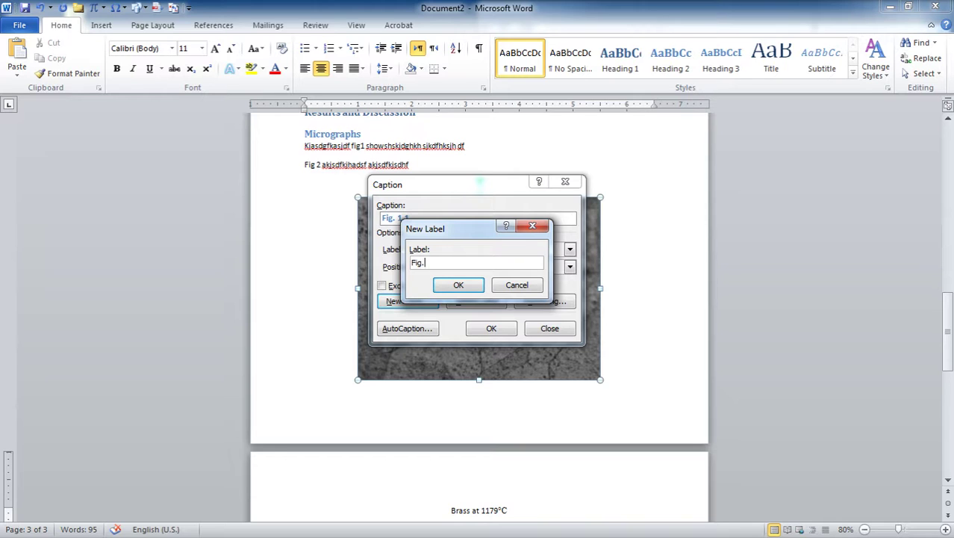
text(ig.)
key(Return)
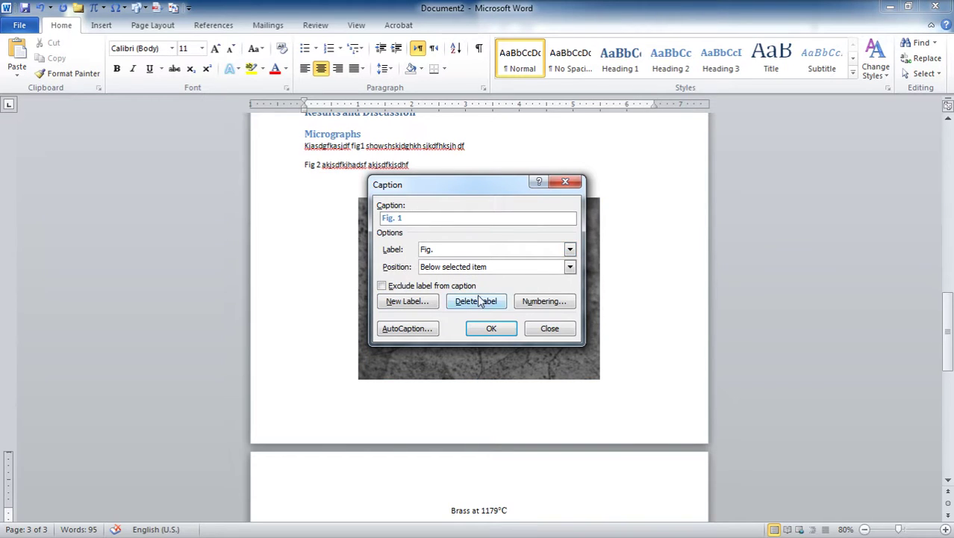
click(501, 268)
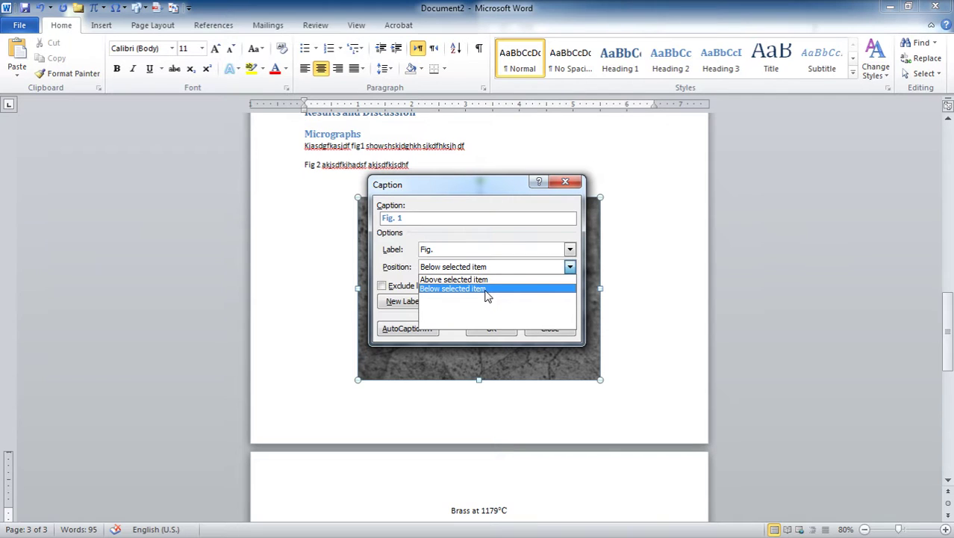
click(486, 290)
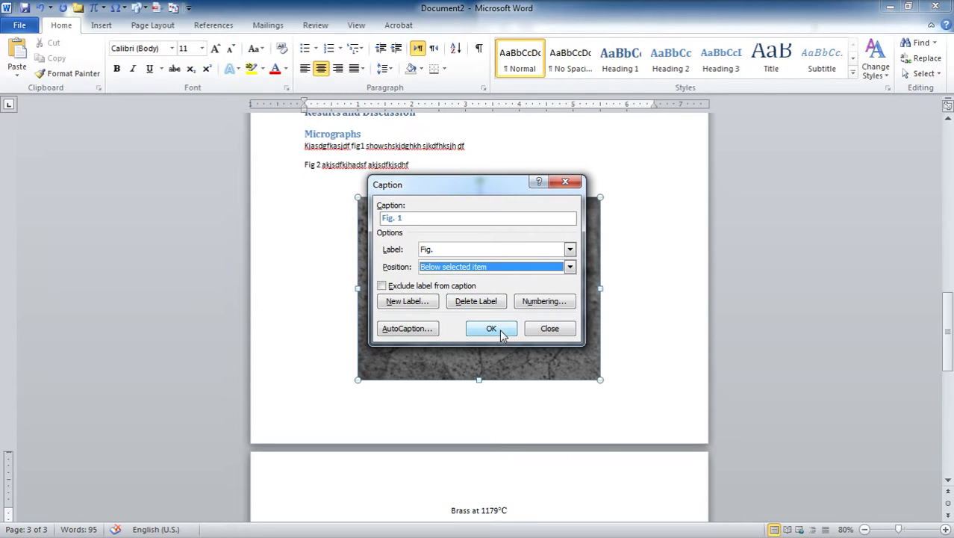
click(492, 328)
- Modify the Caption style to use black text at font size 10
scroll(504, 338, down, 10)
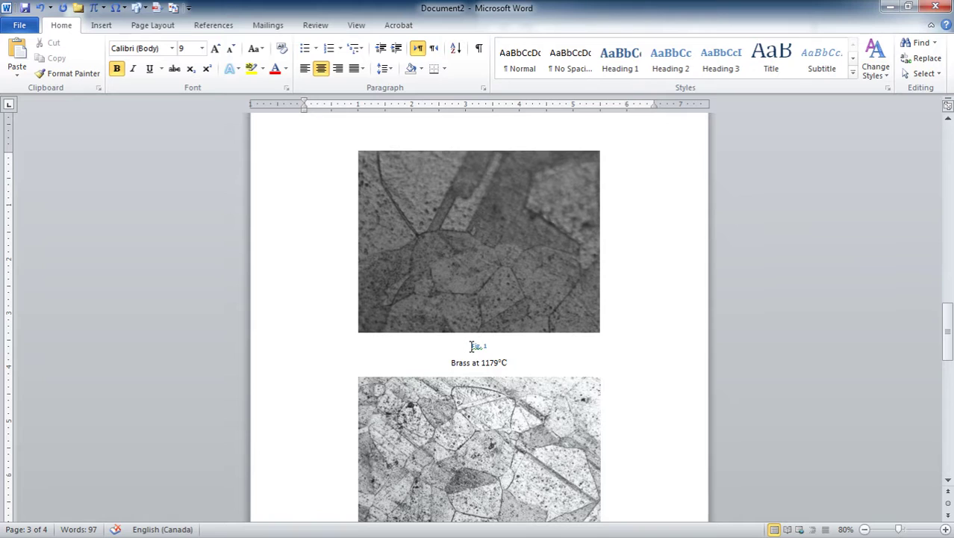
drag(473, 344, 488, 349)
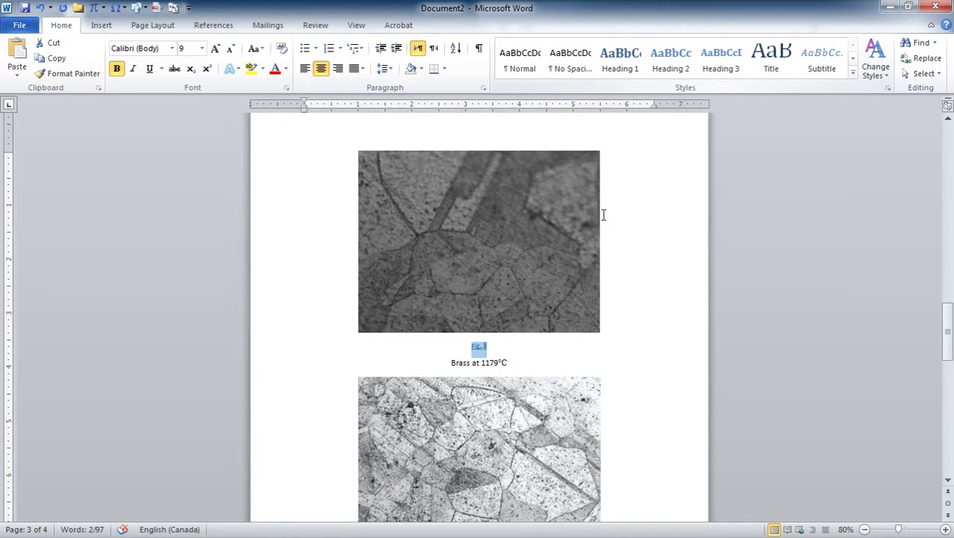
click(853, 77)
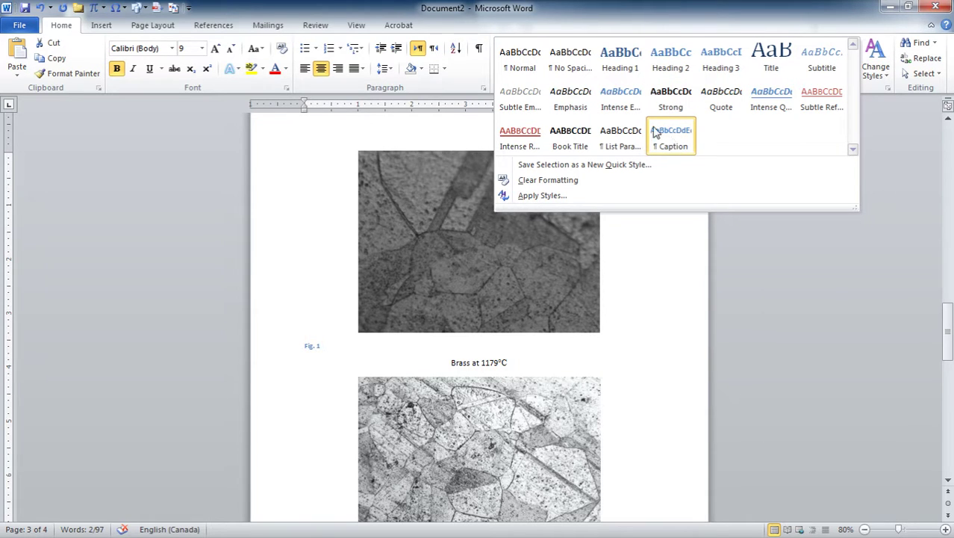
right_click(674, 144)
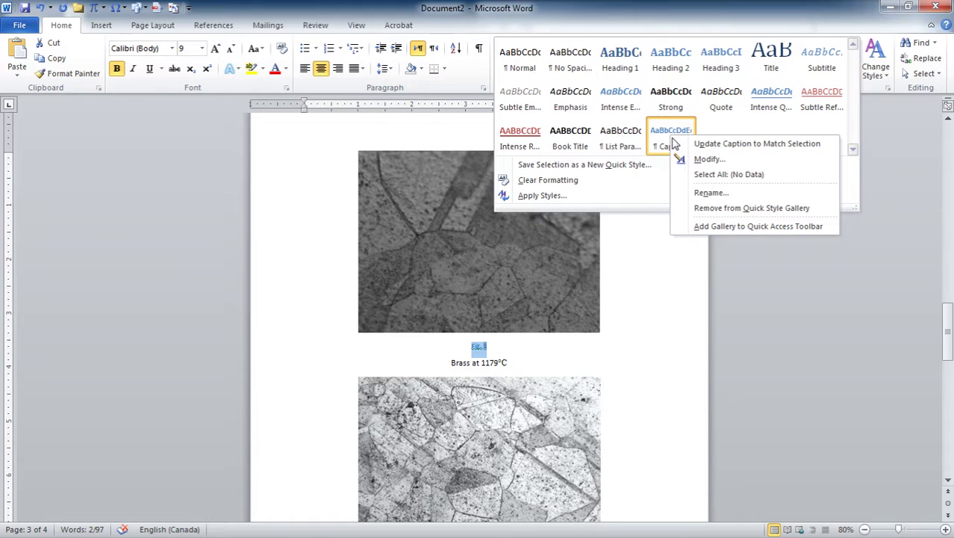
click(706, 160)
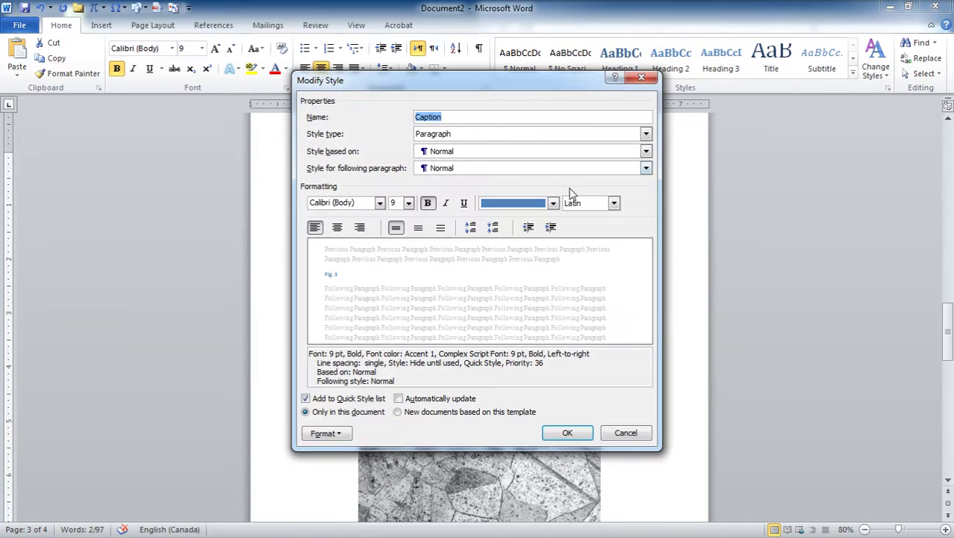
click(554, 203)
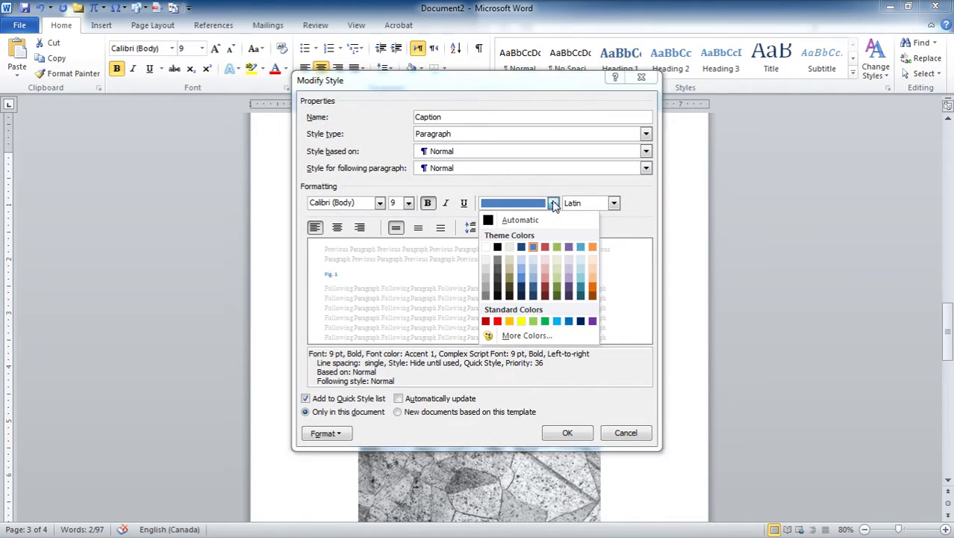
click(498, 247)
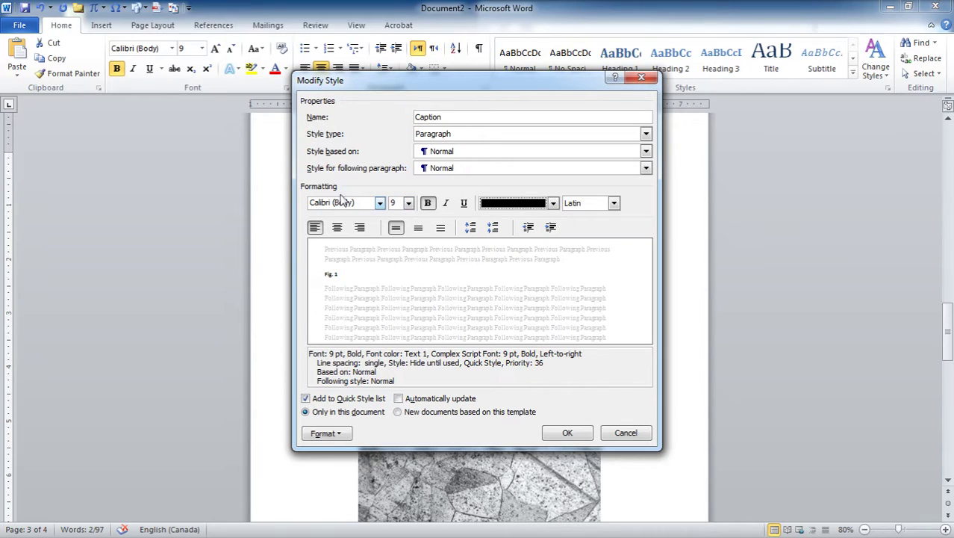
click(409, 204)
click(396, 236)
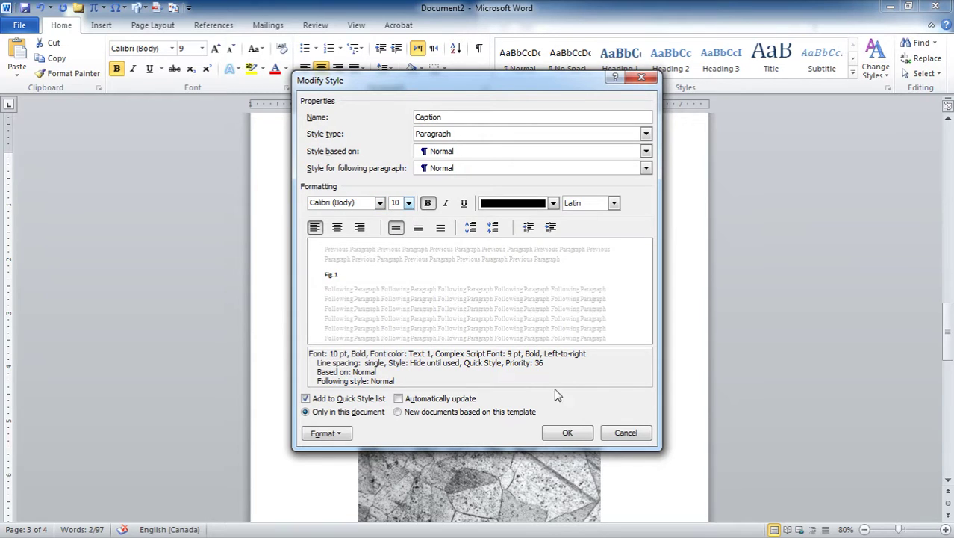
click(566, 434)
- Join the "Brass at 1179°C" line to the Fig. 1 caption so both form a single line
click(482, 364)
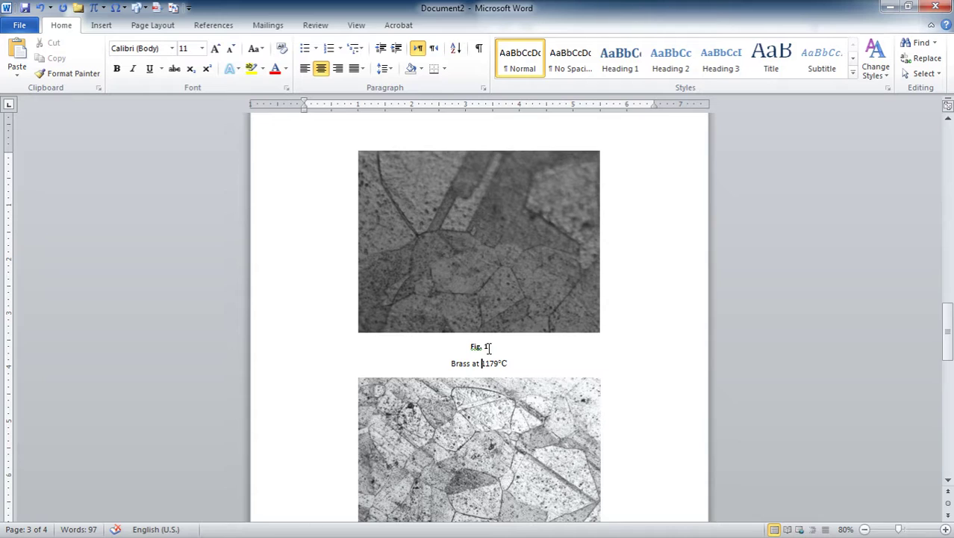
click(489, 347)
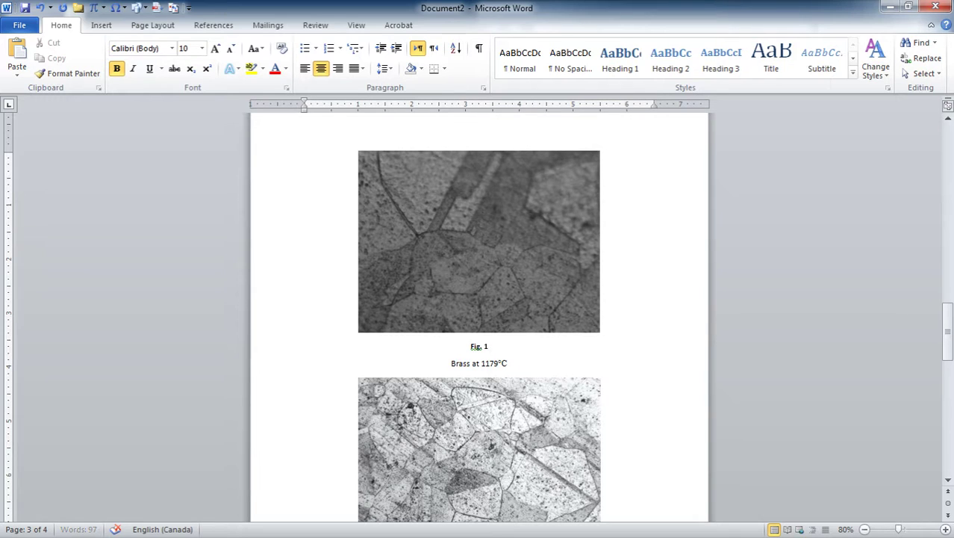
key(Delete)
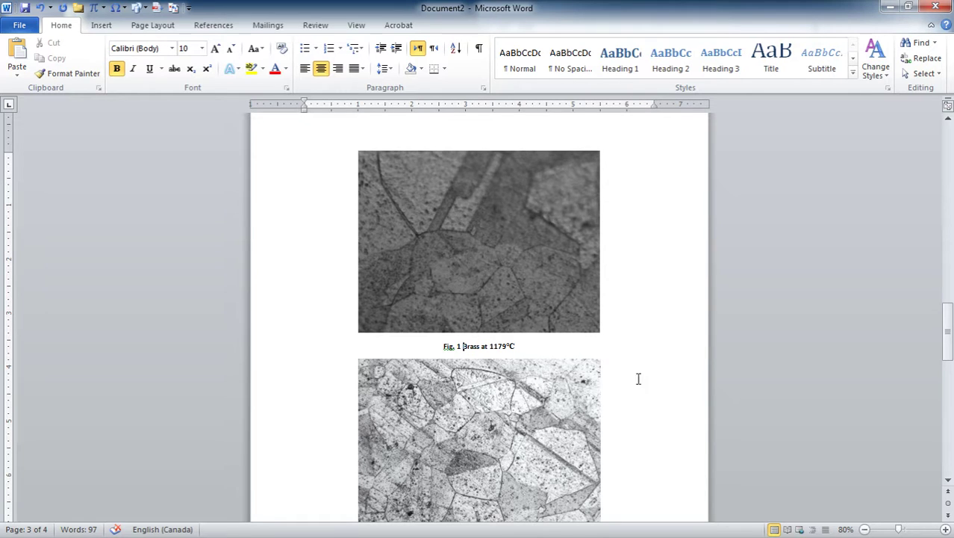
- Delete the typed caption under the light micrograph and insert an automatically numbered "Fig." caption below that picture
scroll(568, 374, down, 4)
drag(522, 407, 446, 404)
key(Delete)
click(477, 331)
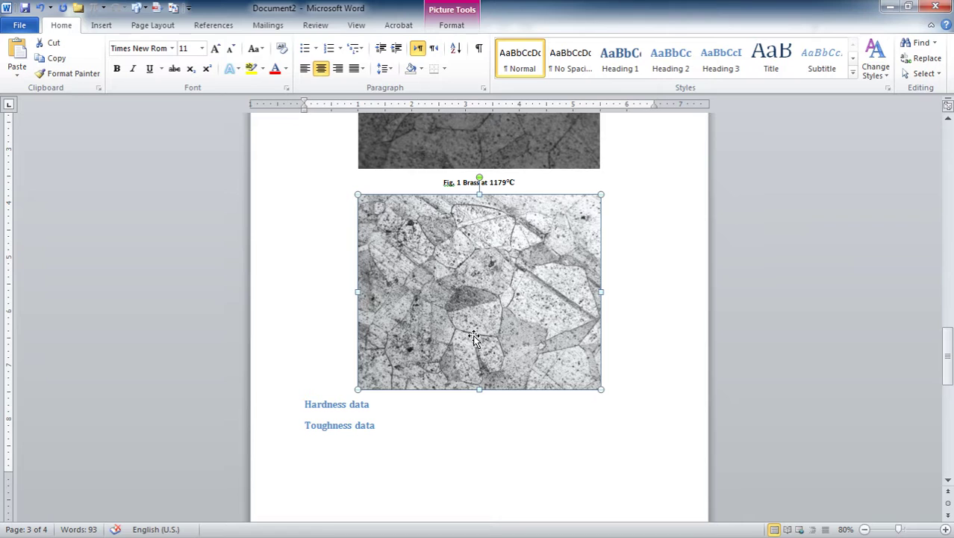
right_click(477, 331)
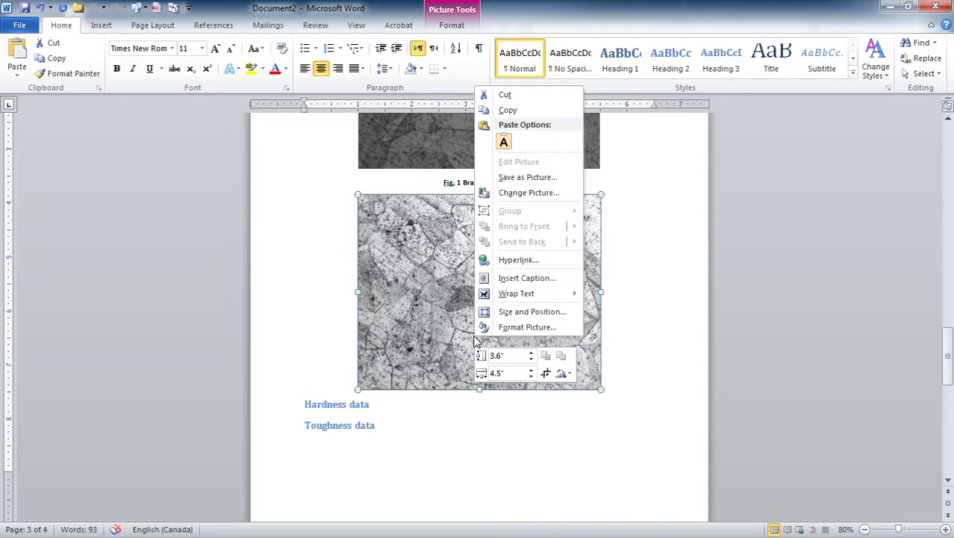
click(530, 279)
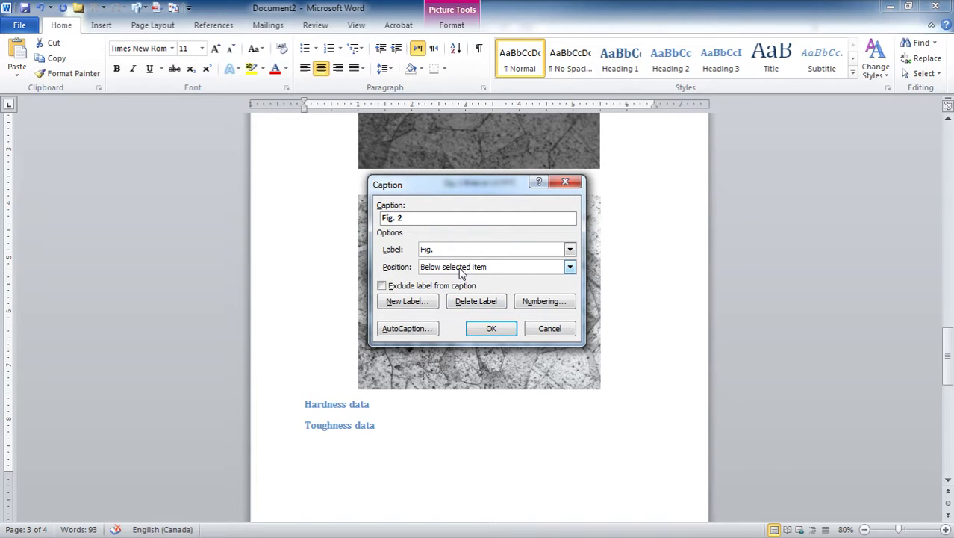
click(491, 329)
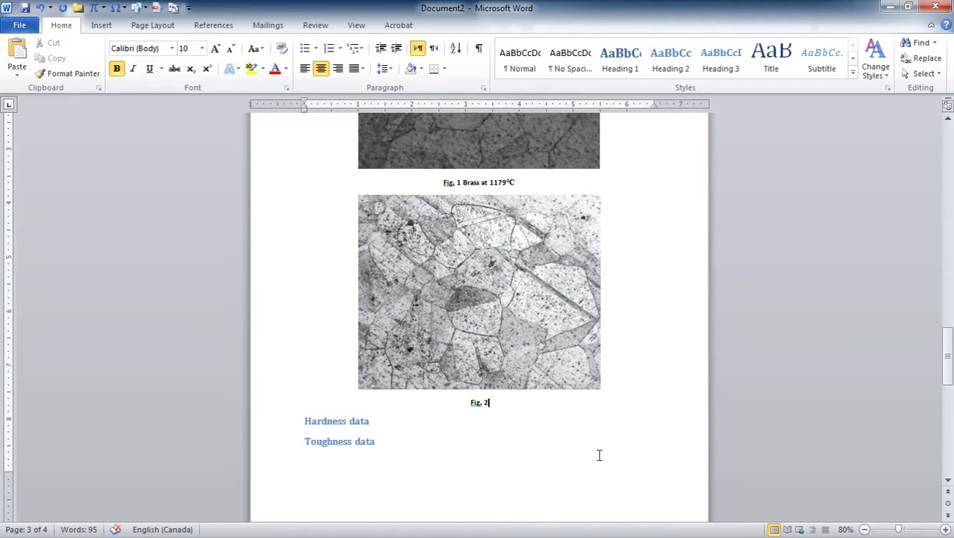
- Complete the Fig. 2 caption with the text "New Brass at 1179°C"
text(.)
key(BackSpace)
key(BackSpace)
text(New Brass at 1179°C)
click(741, 300)
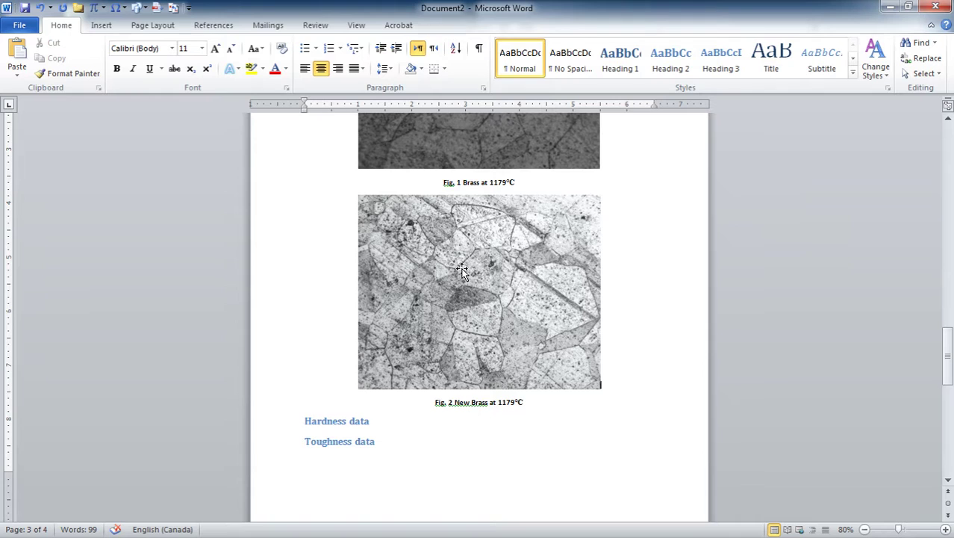
- Compare the Fig. 1 caption with the figure references in the text under the Micrographs heading
scroll(481, 223, up, 10)
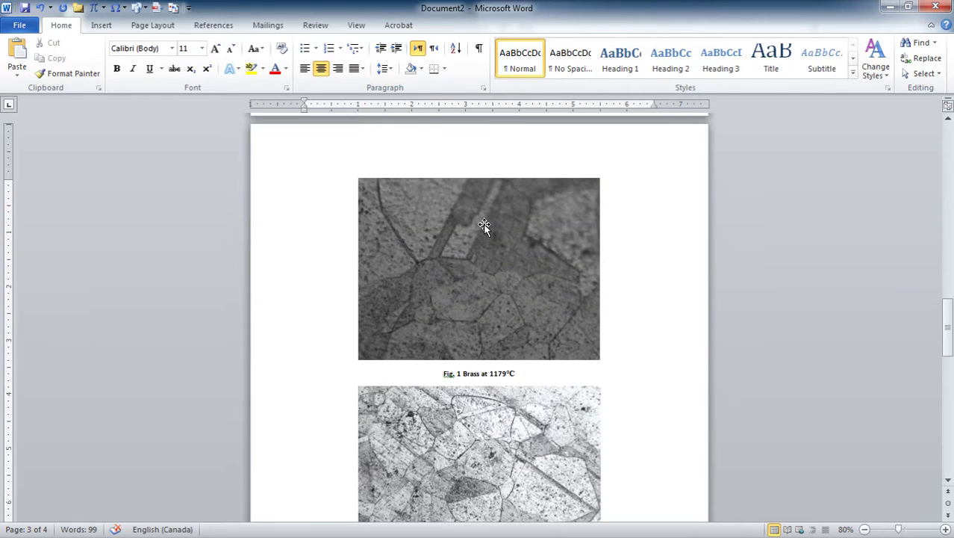
scroll(485, 229, up, 6)
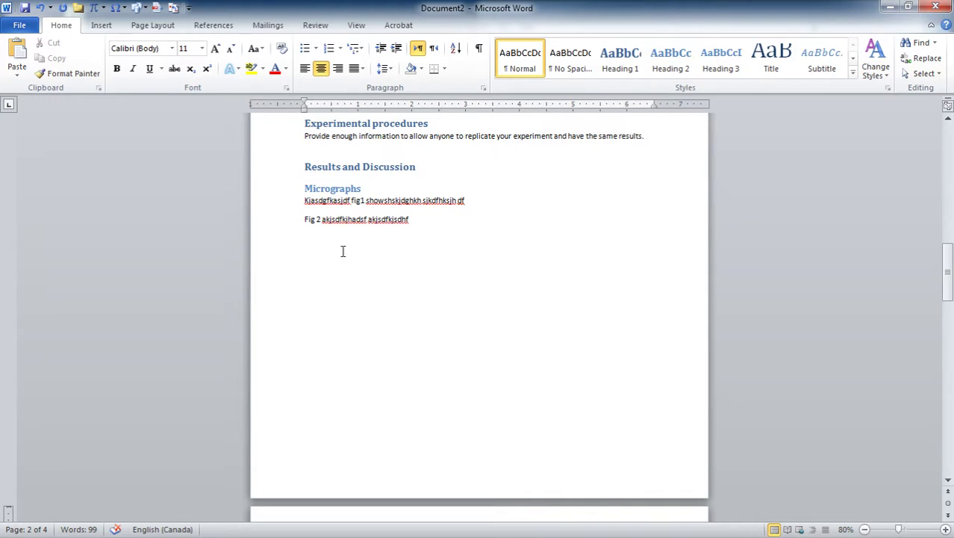
scroll(400, 221, down, 9)
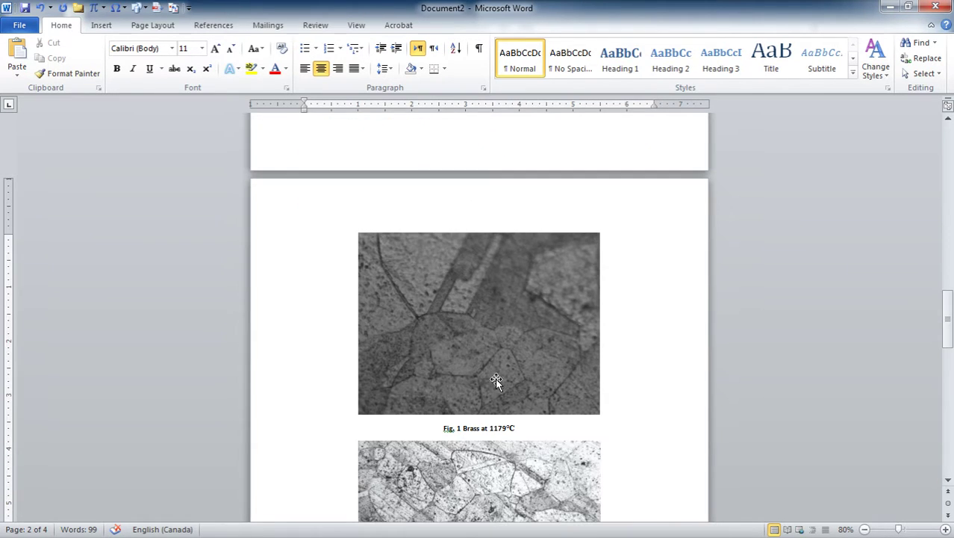
drag(480, 431, 455, 431)
click(446, 429)
scroll(567, 321, up, 10)
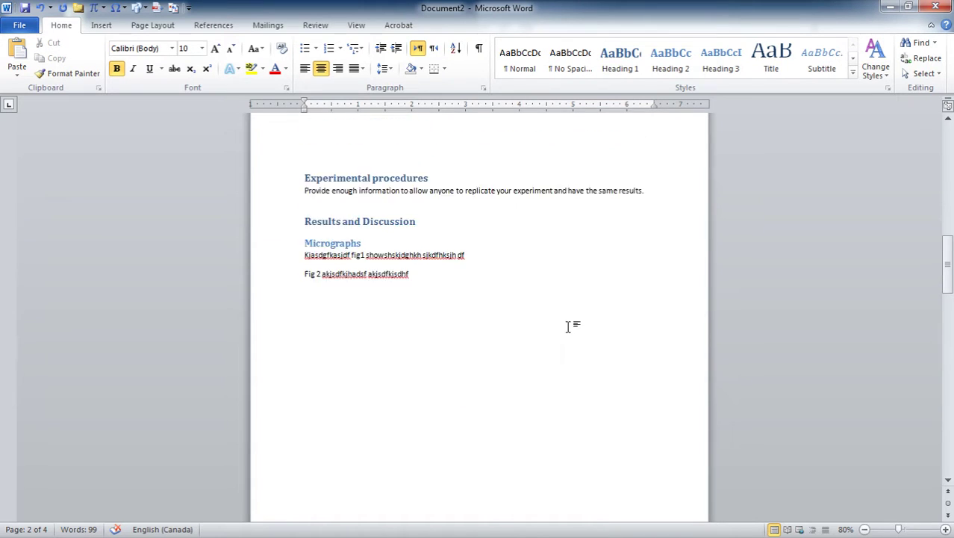
click(433, 332)
double_click(322, 283)
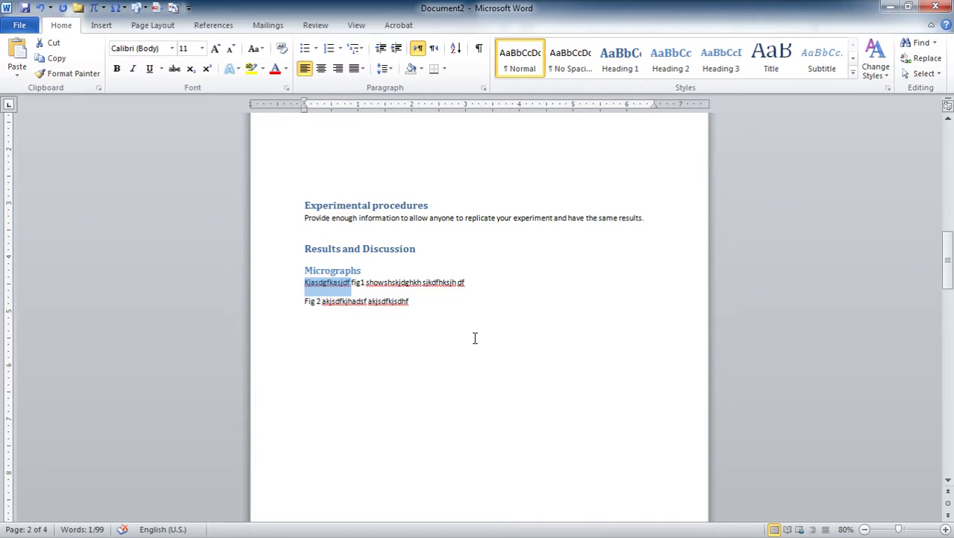
- Replace the opening word and the typed "fig1" in the first line under Micrographs with "Below we have"
text(be)
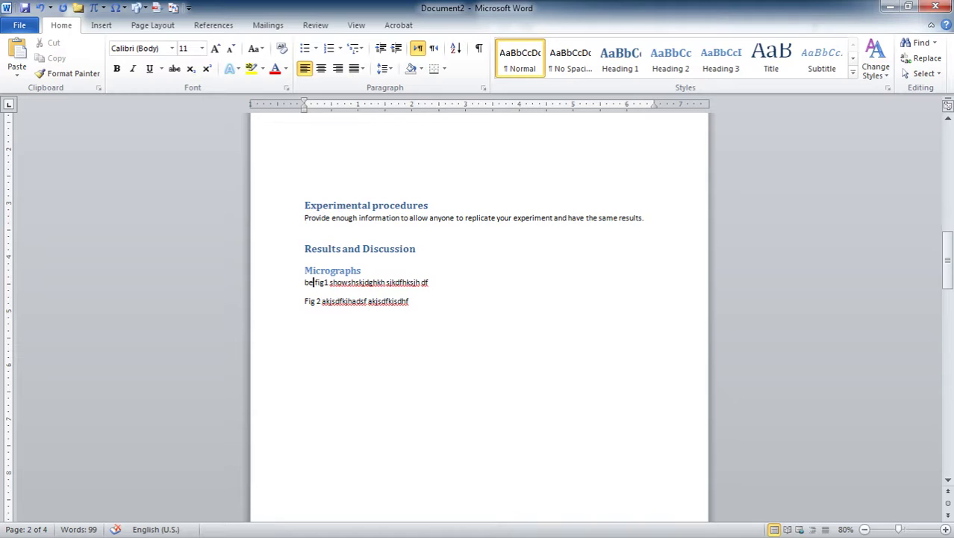
text(low  )
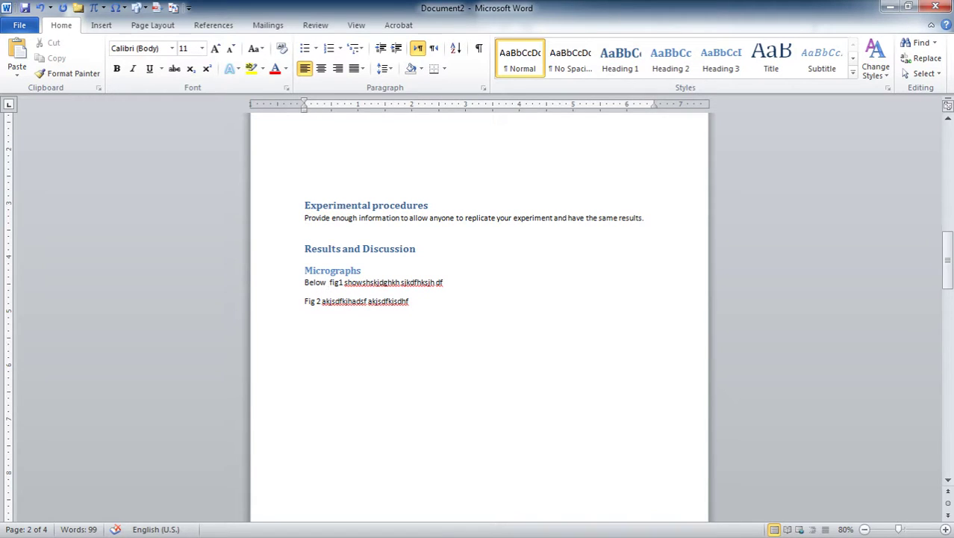
text(we have)
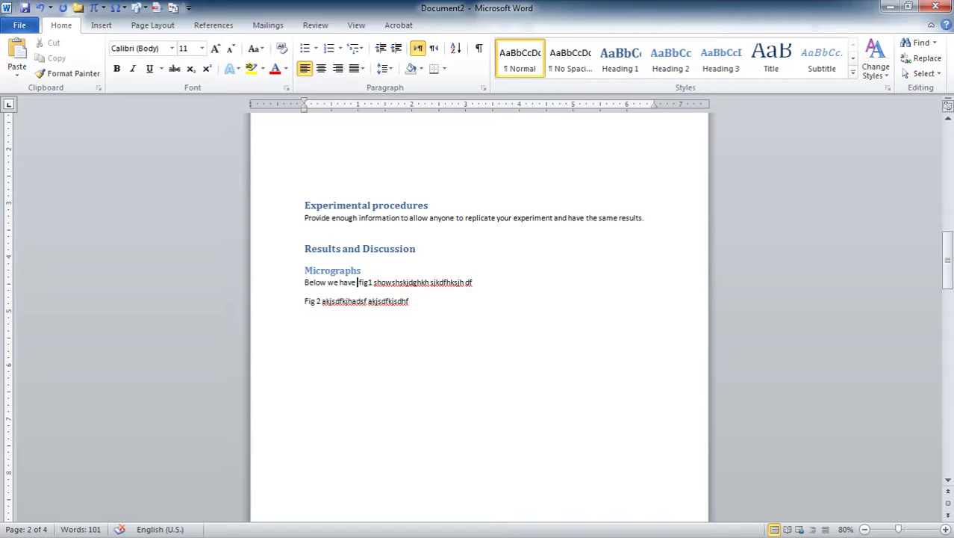
key(Delete)
key(Delete)
key(Delete)
key(Delete)
key(Delete)
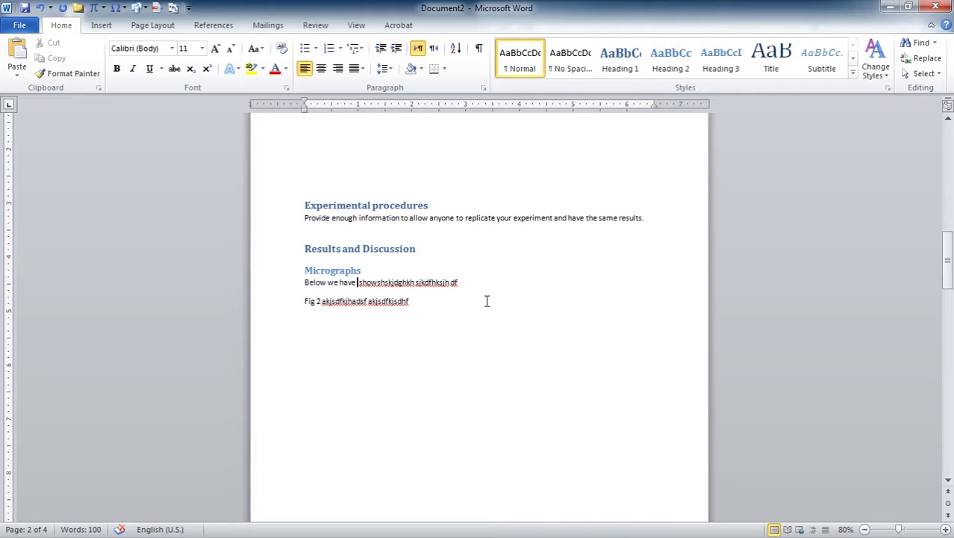
- Insert a cross-reference to the Fig. 1 caption after "Below we have", using reference type "Fig." and only label and number
click(102, 27)
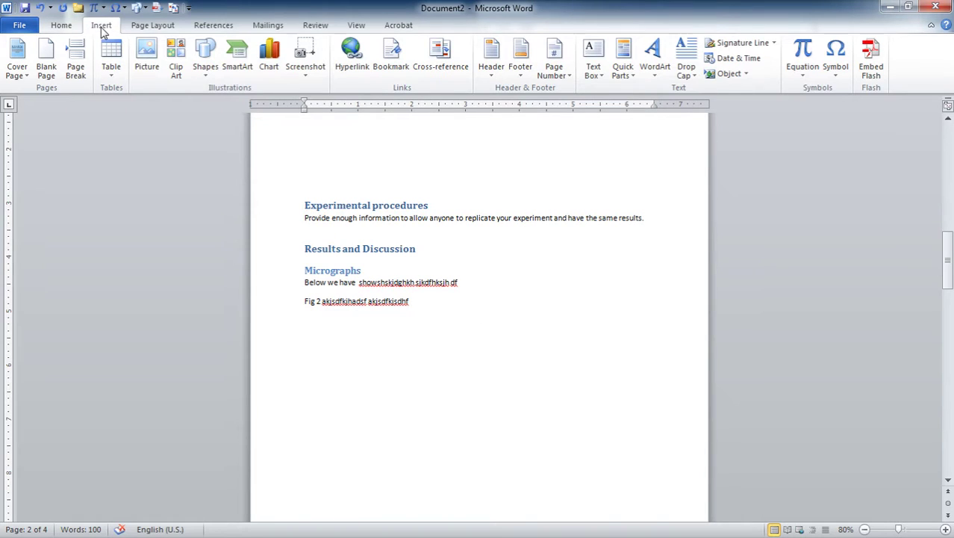
click(444, 59)
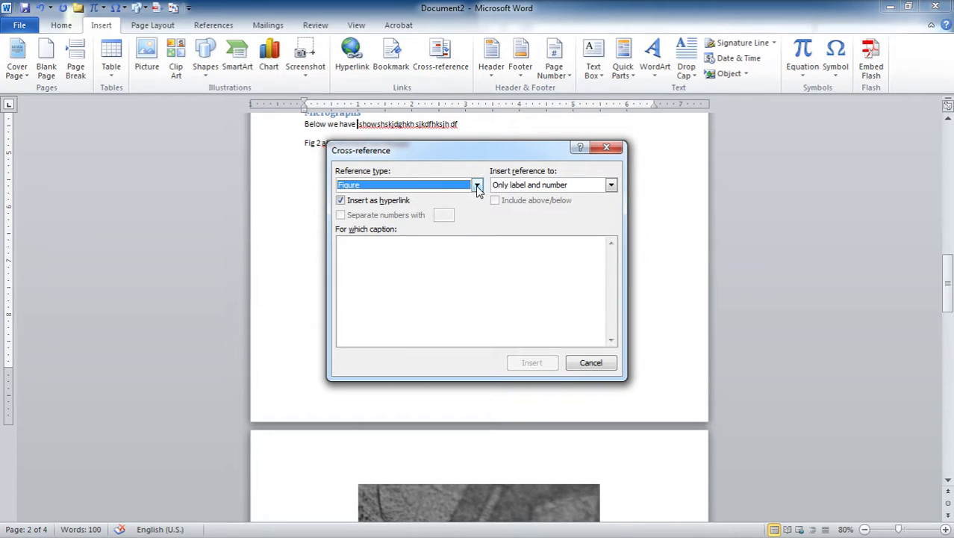
click(476, 185)
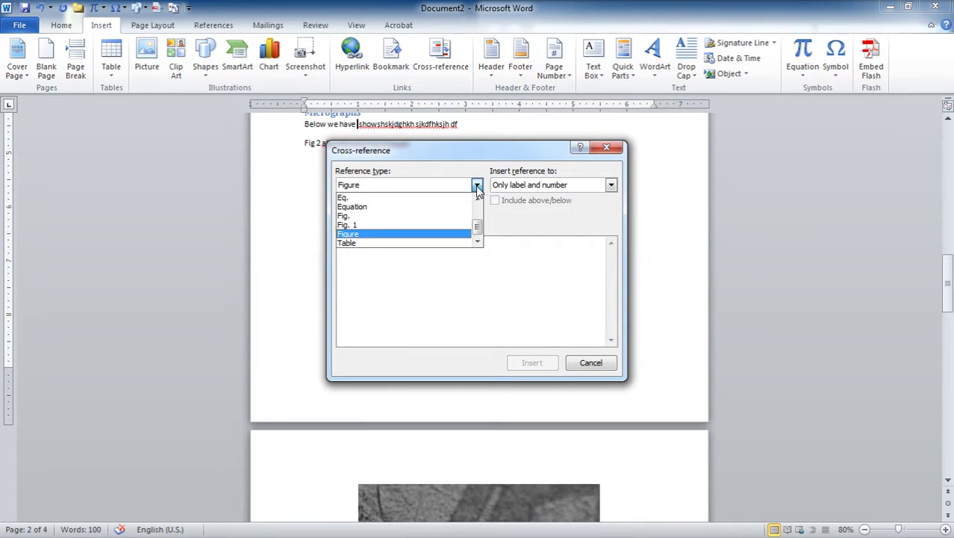
click(377, 216)
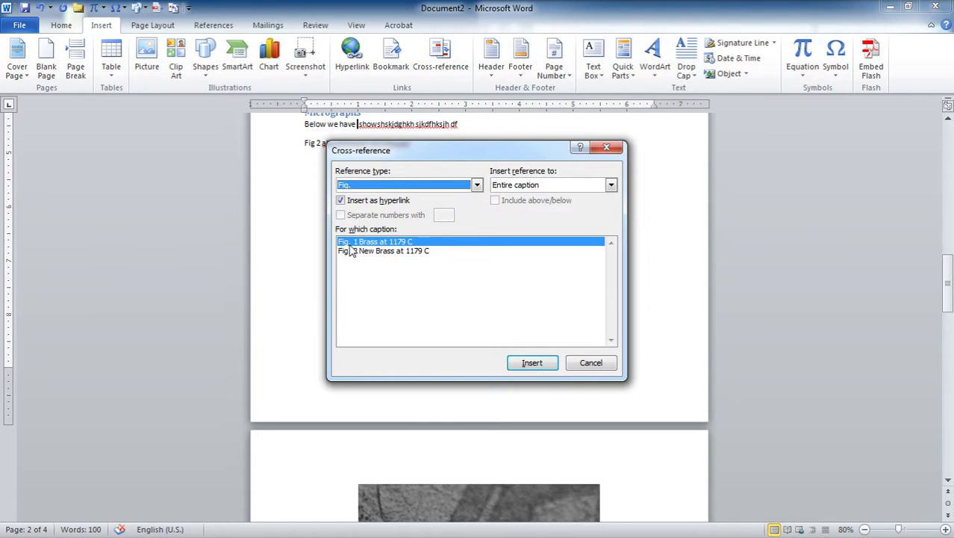
click(477, 185)
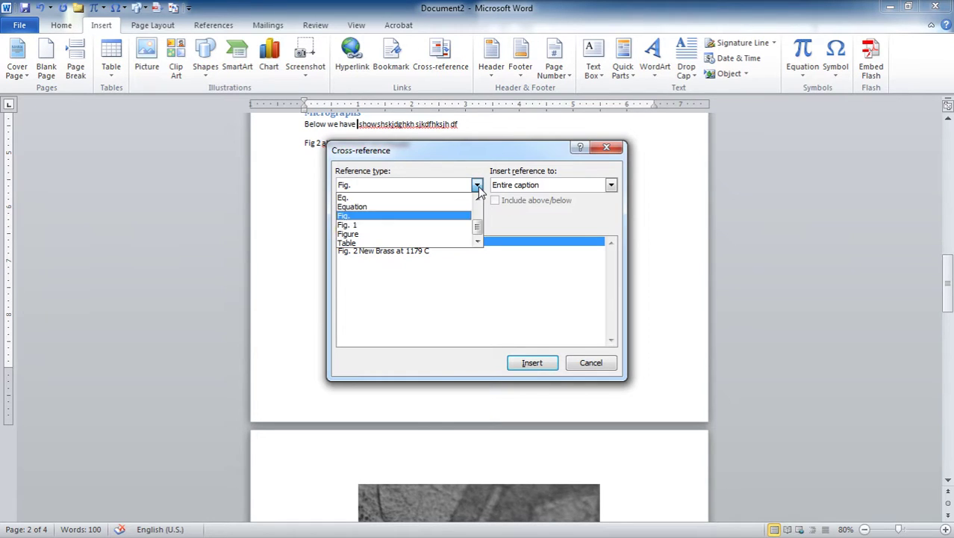
click(356, 216)
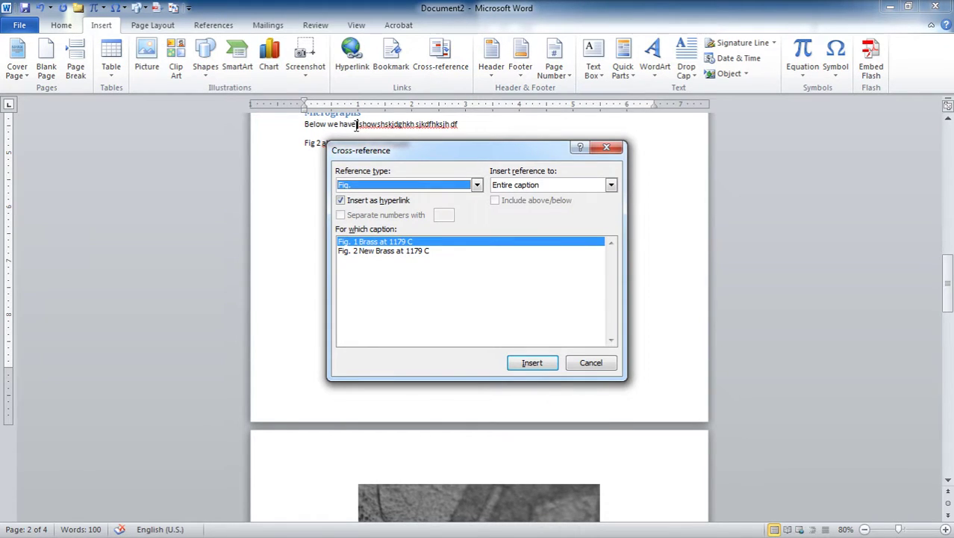
click(611, 184)
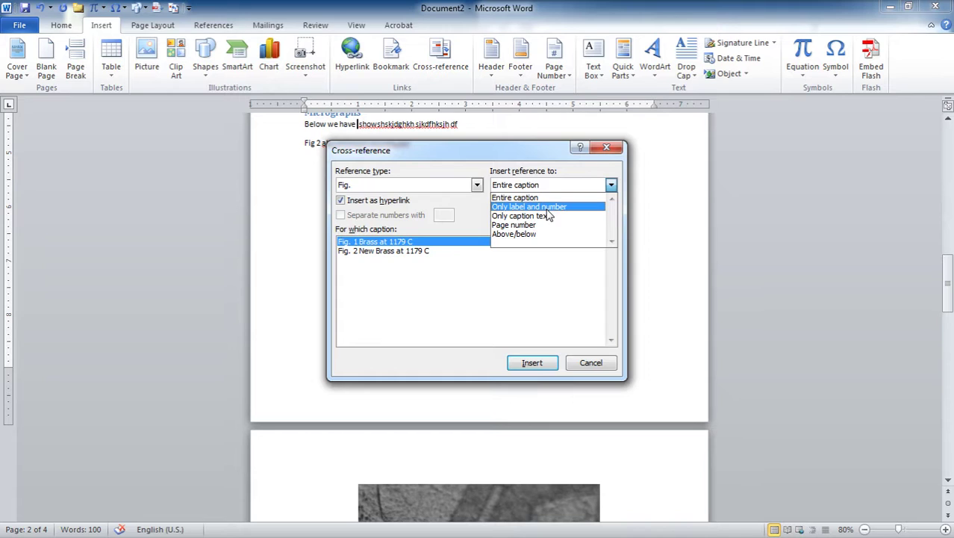
click(529, 208)
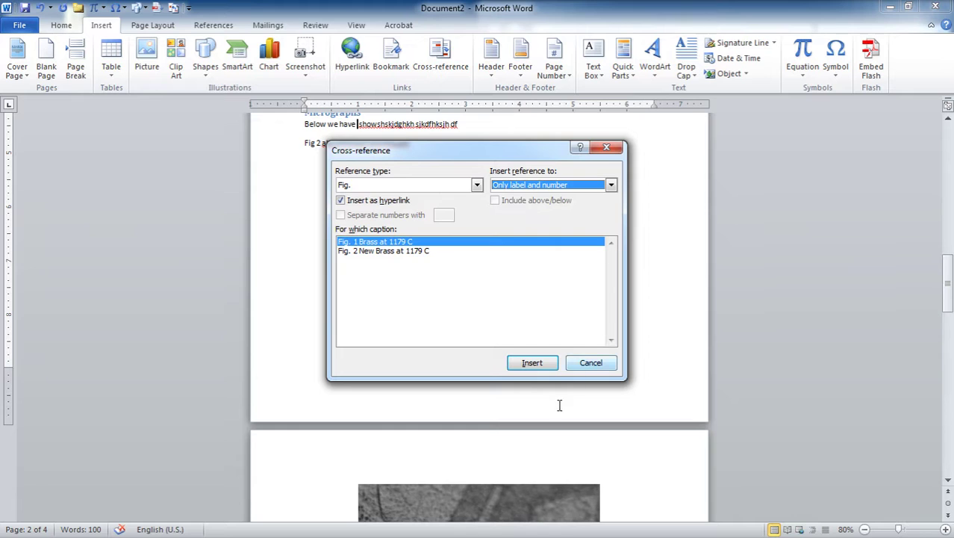
click(522, 366)
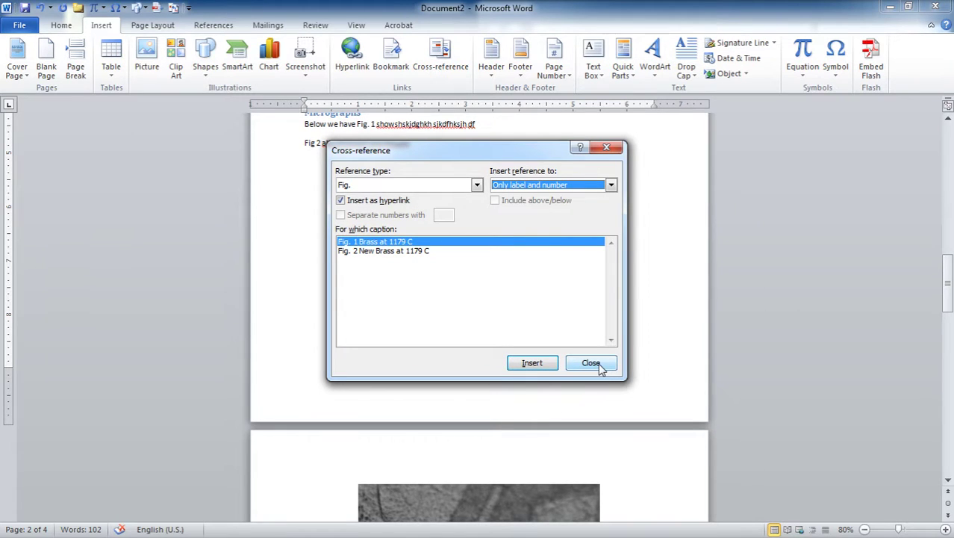
click(591, 363)
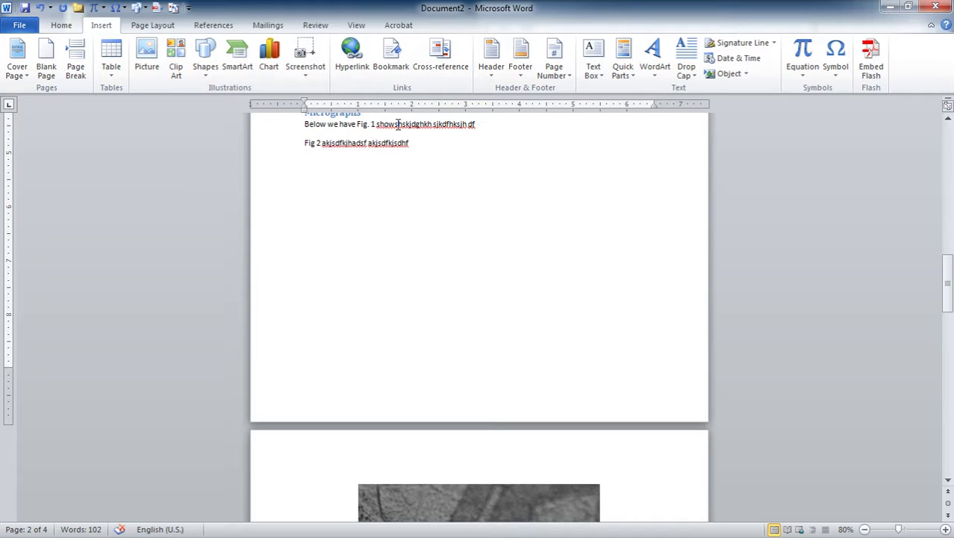
- Replace the placeholder text after the Fig. 1 reference with "showing ..."
drag(398, 125, 473, 129)
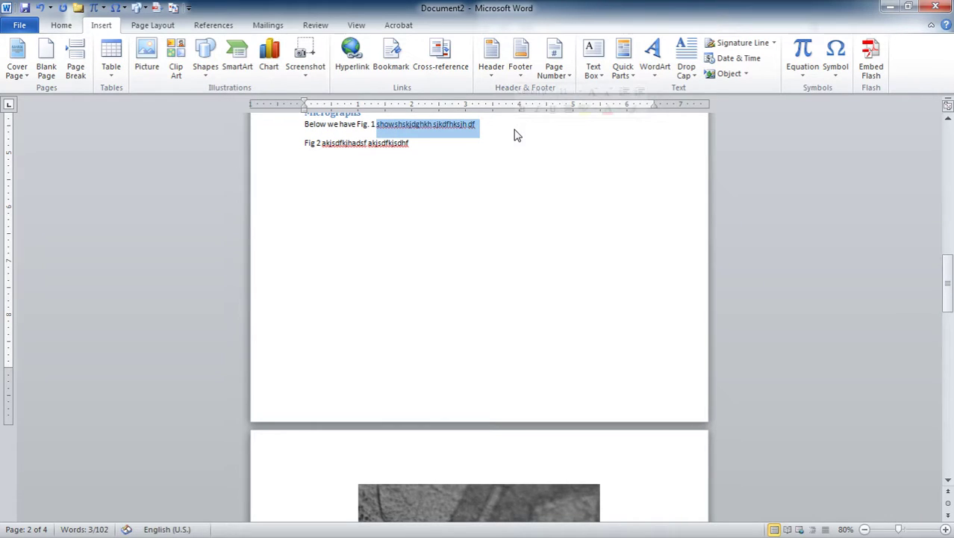
text(showing)
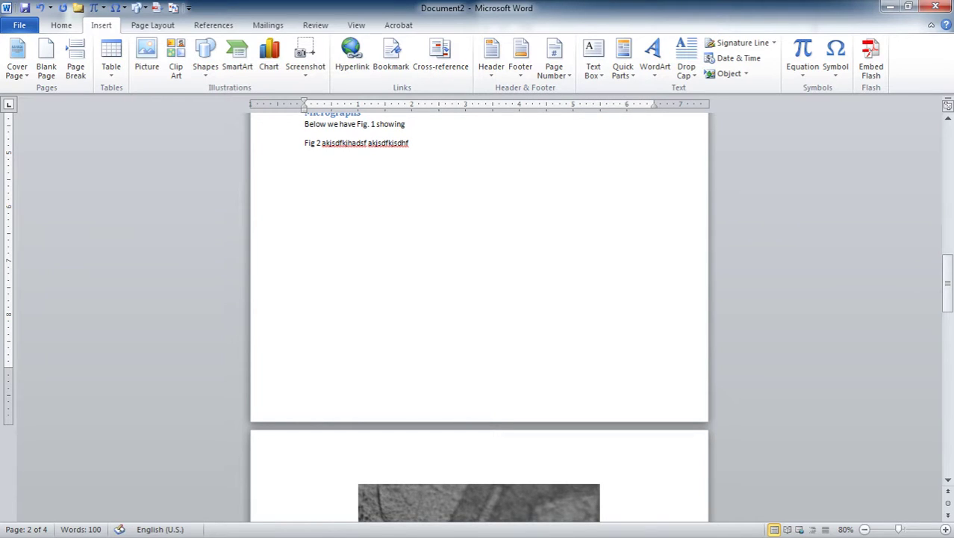
text( ...)
- Replace the typed "Fig 2" with a cross-reference to the Fig. 2 caption, showing only label and number
drag(305, 146, 324, 149)
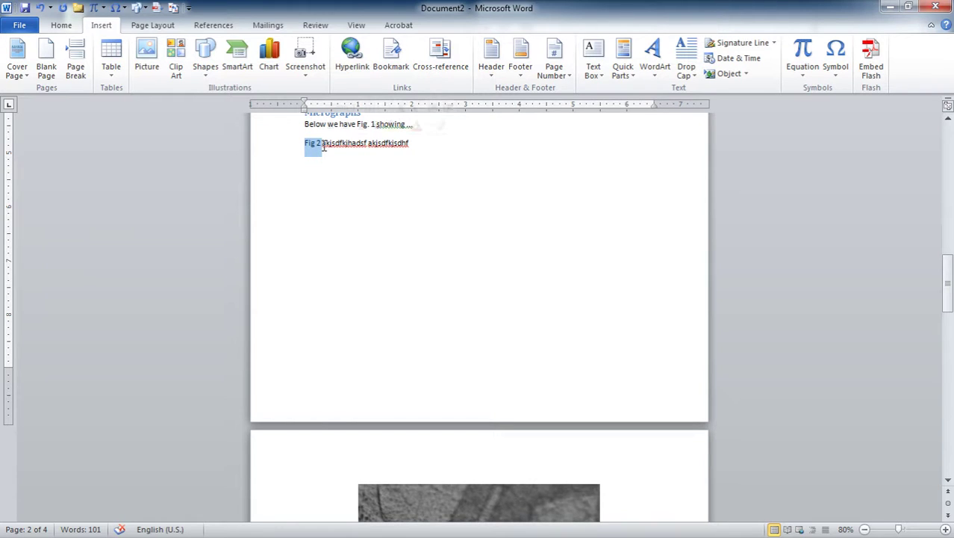
key(Delete)
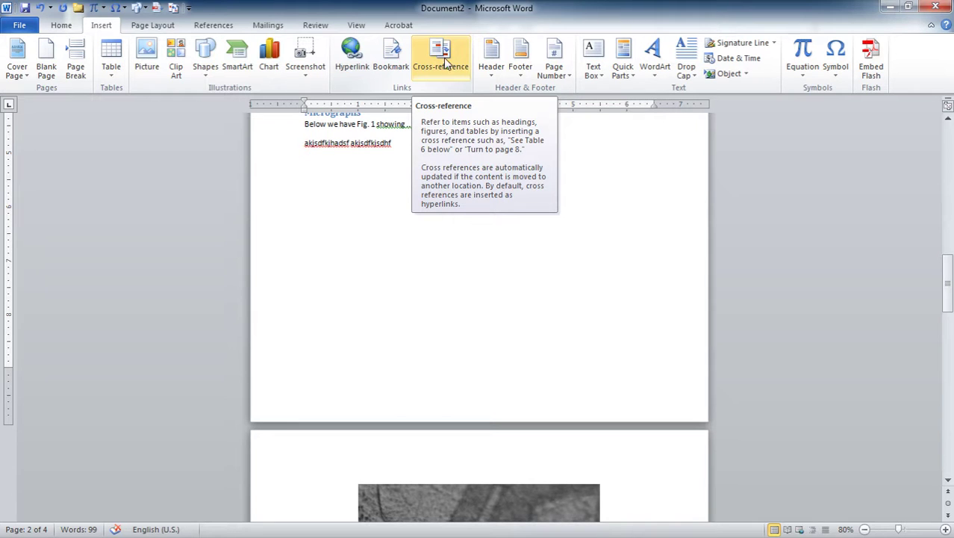
click(446, 57)
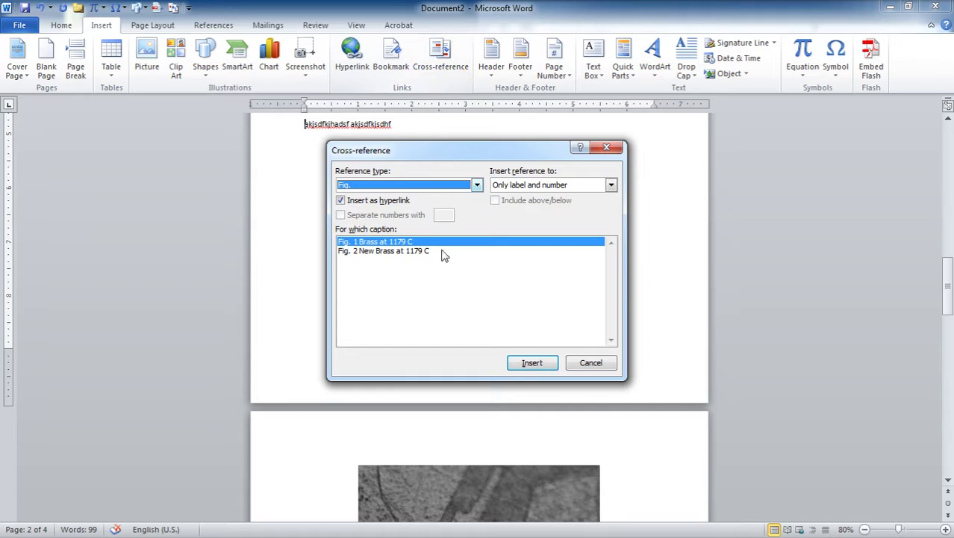
click(360, 252)
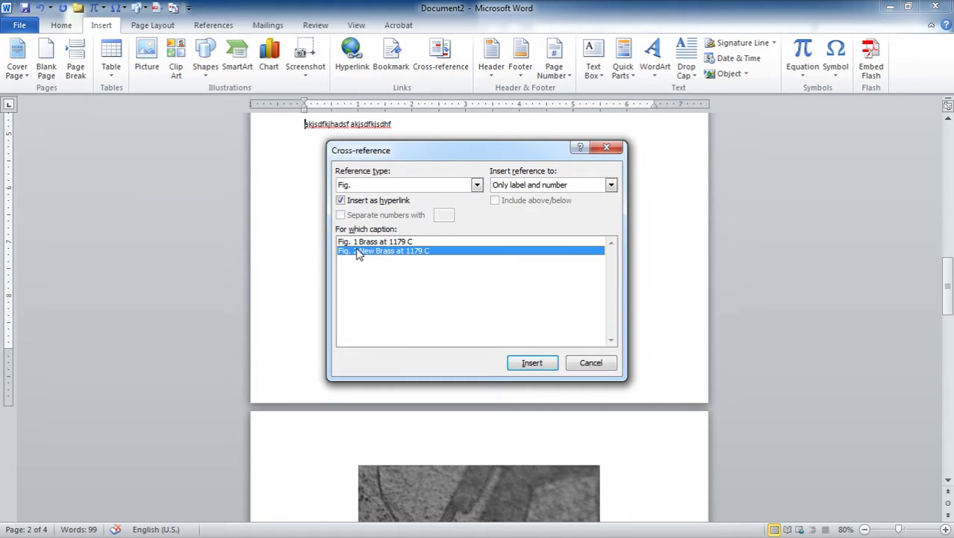
click(606, 185)
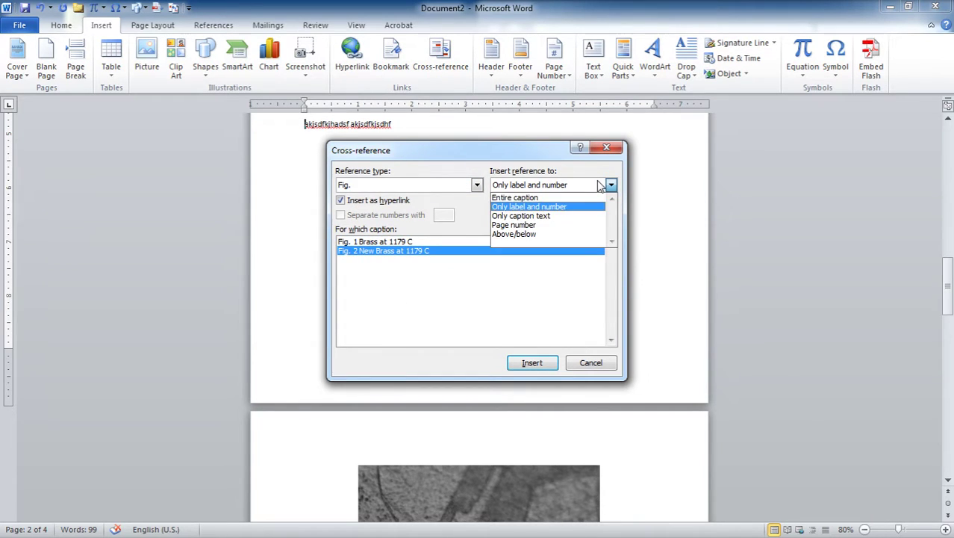
click(531, 207)
click(532, 362)
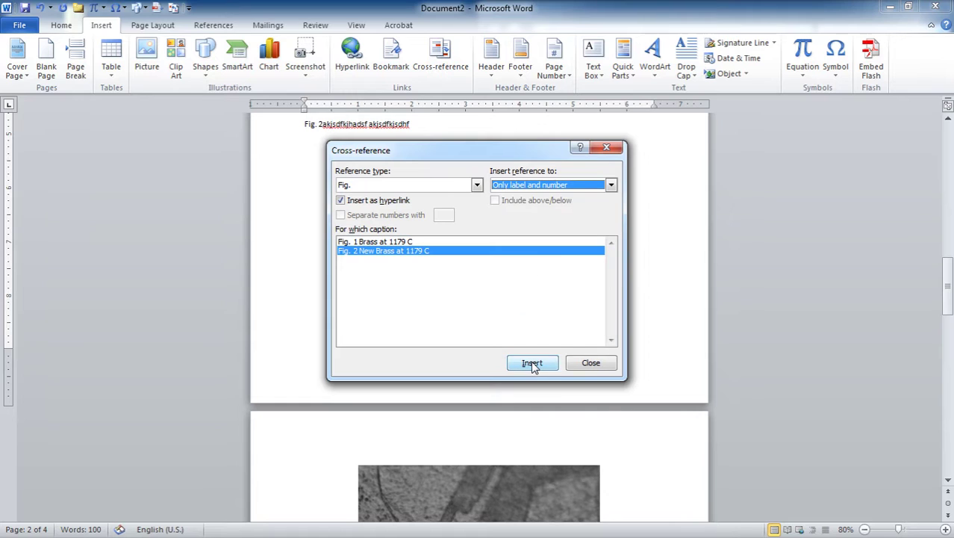
click(590, 362)
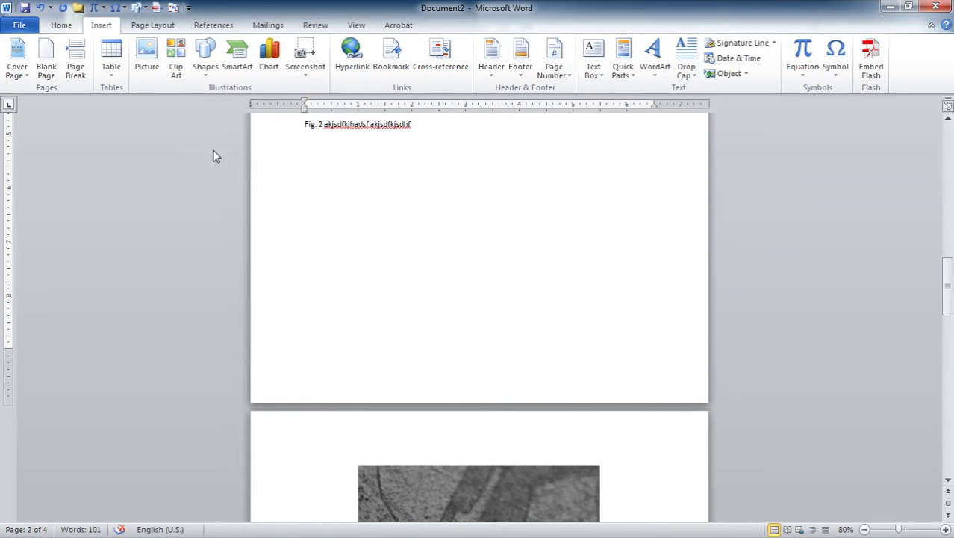
- Check the Quick Access Toolbar options for the Cross-reference command
scroll(249, 188, up, 3)
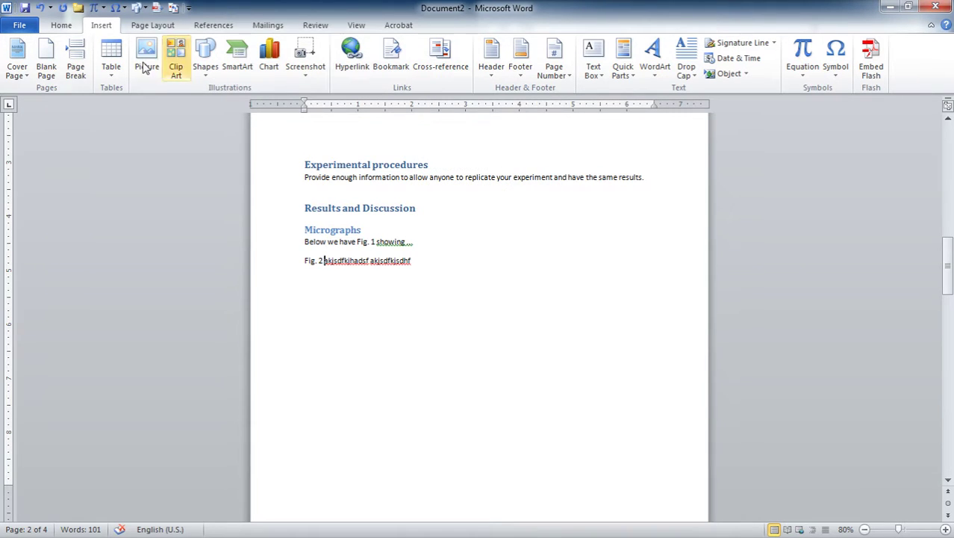
right_click(446, 60)
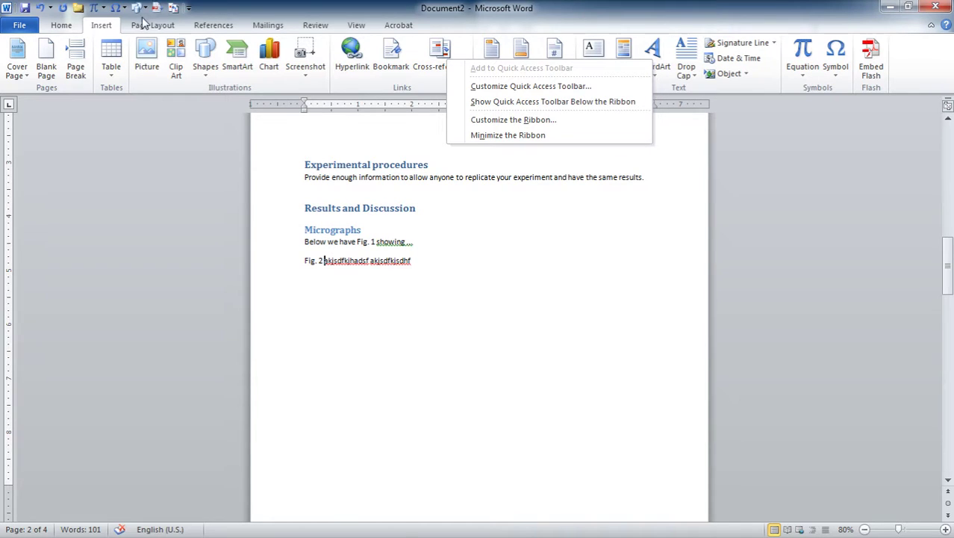
click(567, 8)
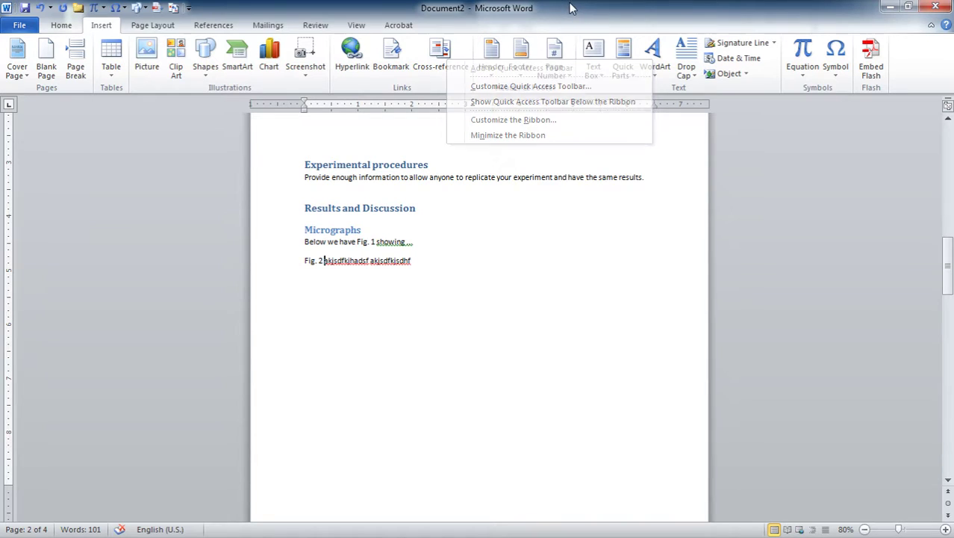
- Add an empty line after the Fig. 2 line, and open the Cross-reference dialog without inserting a reference
click(426, 262)
click(61, 25)
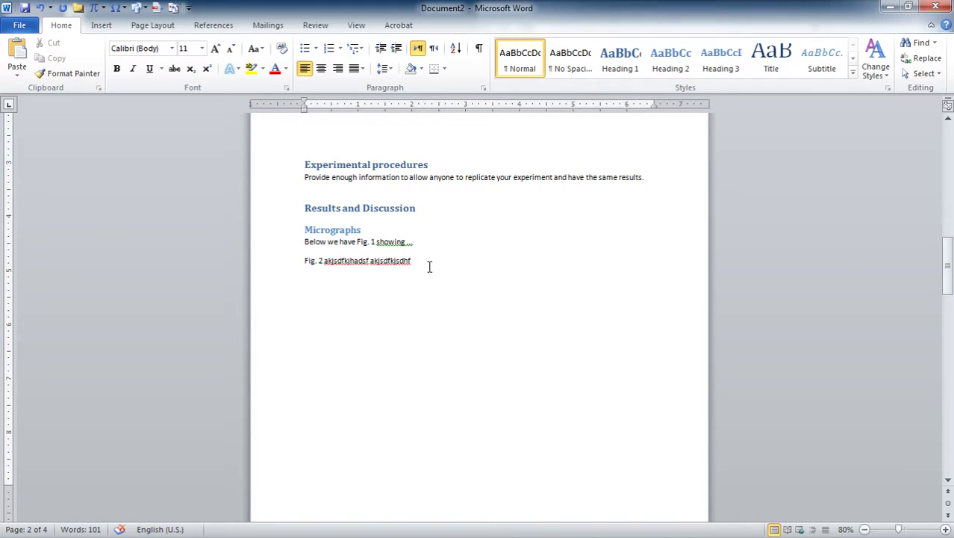
key(Return)
click(173, 7)
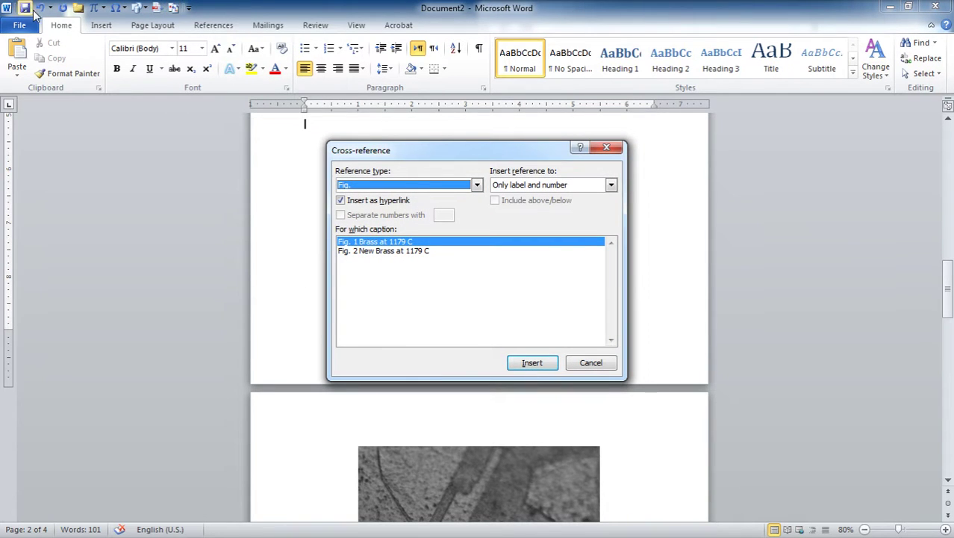
click(591, 364)
scroll(477, 277, up, 4)
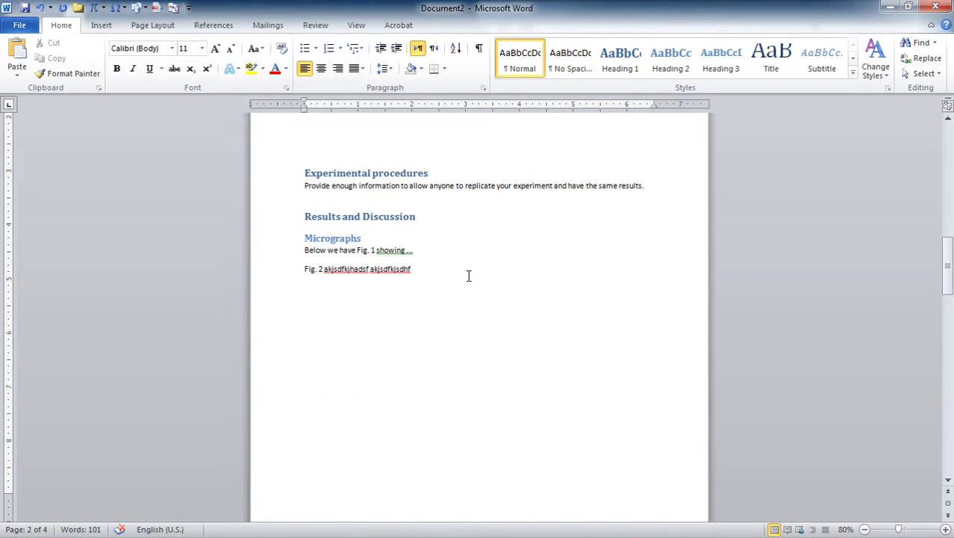
- Insert the PNG micrograph with the scale bar from the Scale bar folder below "The effect of cooling rate is"
scroll(433, 329, up, 2)
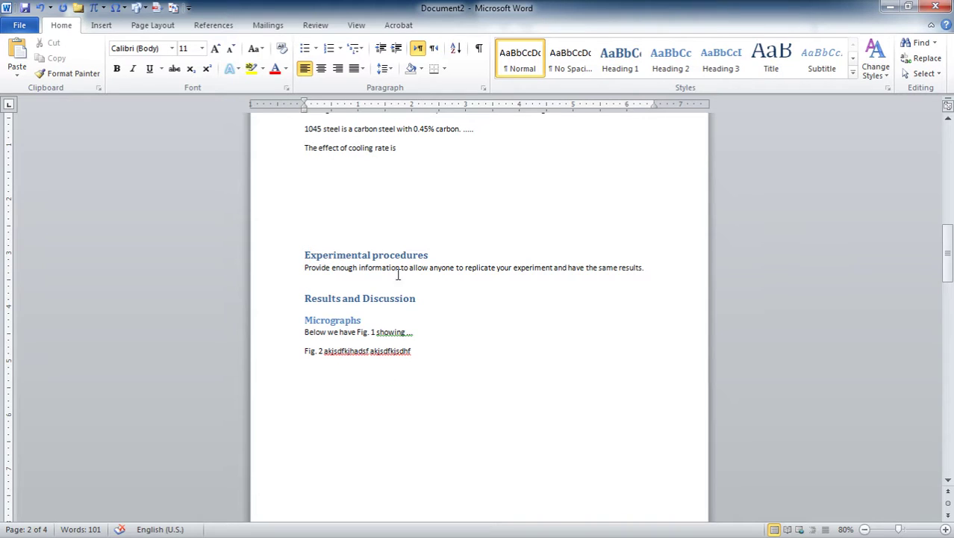
click(354, 183)
drag(621, 9, 2, 30)
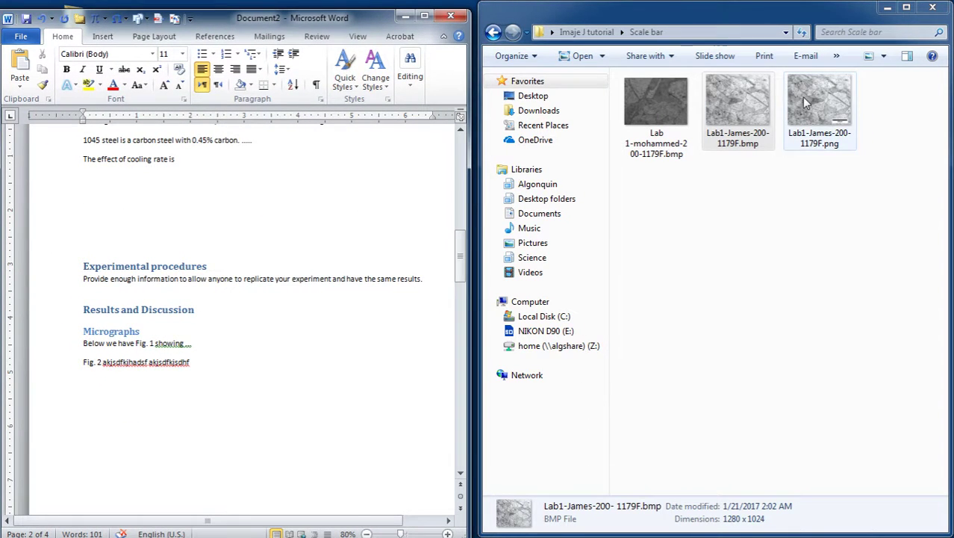
click(825, 127)
drag(825, 127, 174, 194)
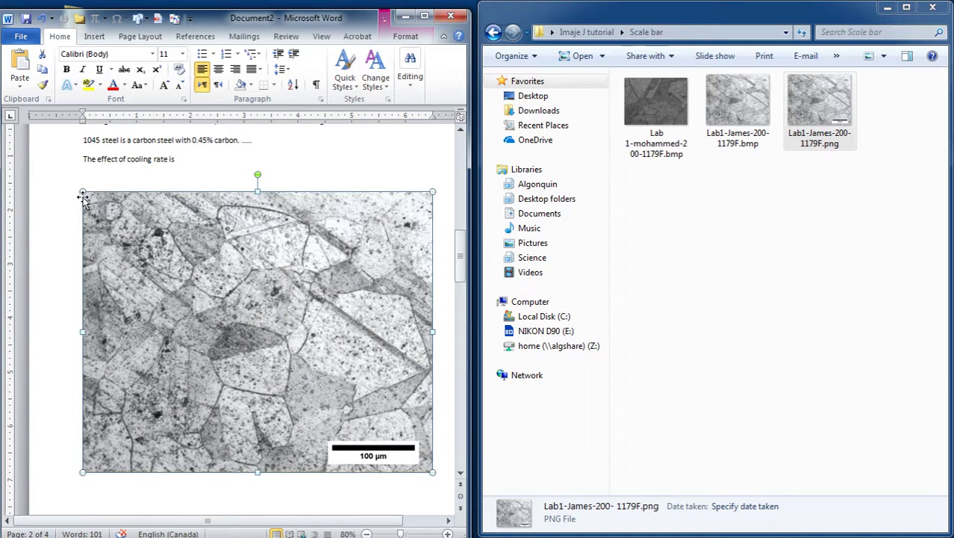
- Shrink the inserted micrograph to about 3.74" wide by 2.99" high and center it
drag(81, 189, 224, 302)
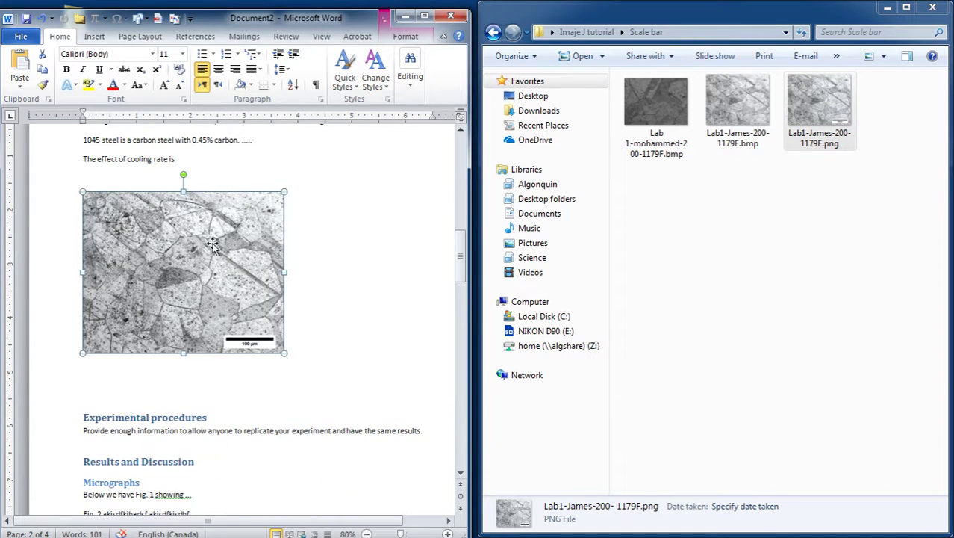
click(219, 69)
- Insert a caption below the scale-bar micrograph in the Introduction with the label Fig. and the text "the new brass"
right_click(265, 257)
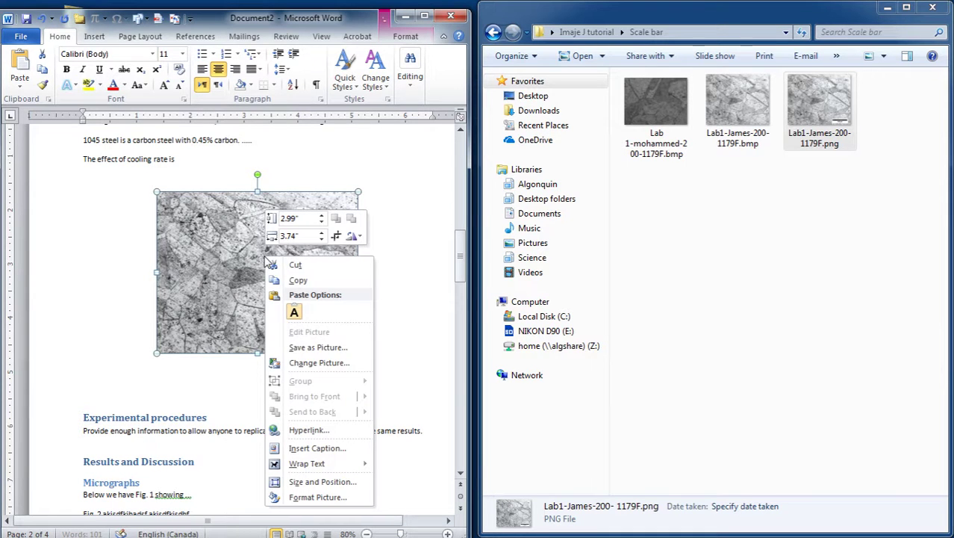
click(318, 448)
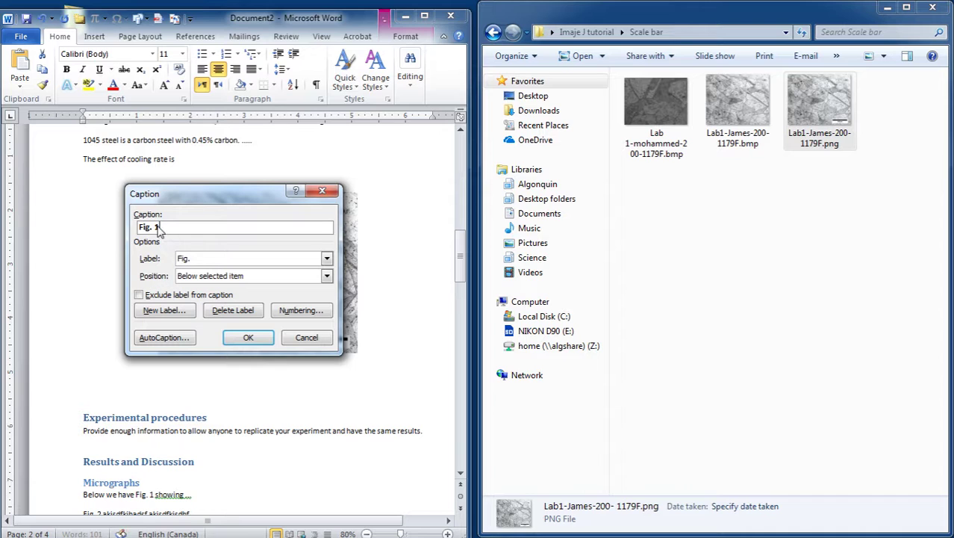
click(248, 338)
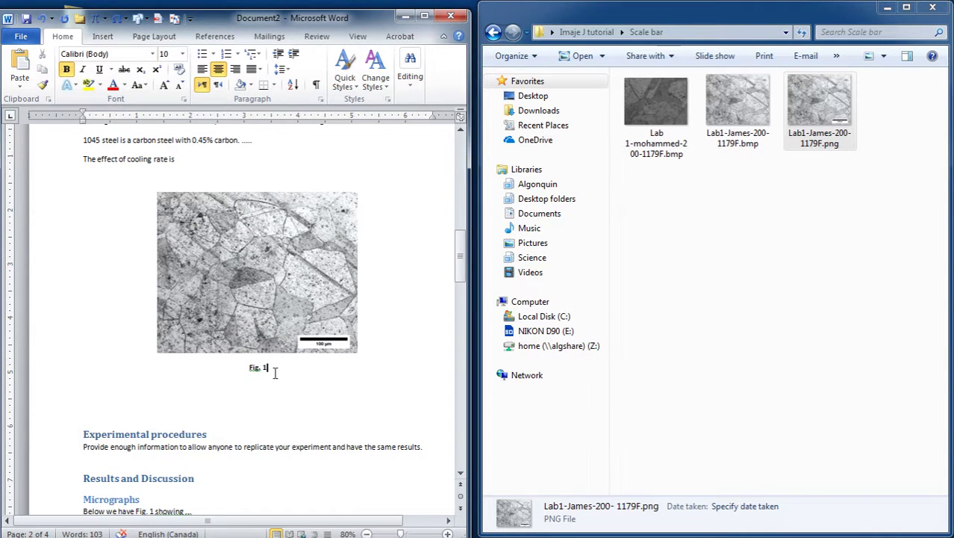
text(the new brass)
click(285, 406)
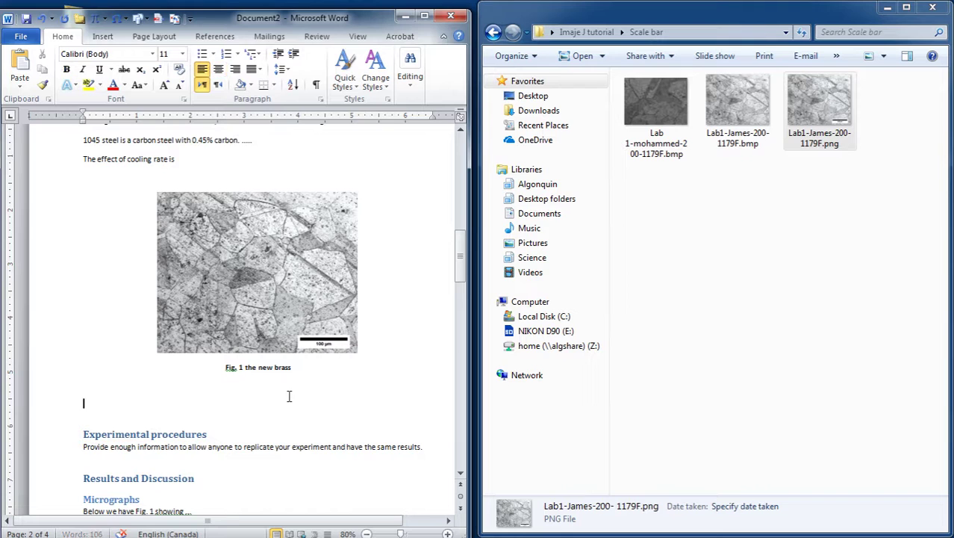
- Maximize the document window and compare the figure references under Micrographs with the captions of the pictures
click(419, 15)
scroll(611, 220, down, 4)
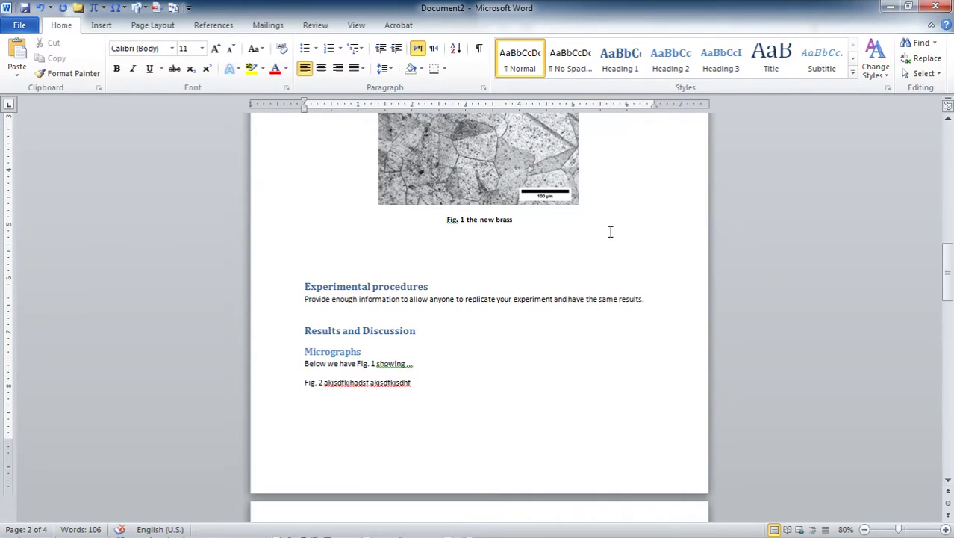
scroll(611, 224, up, 7)
scroll(370, 271, up, 2)
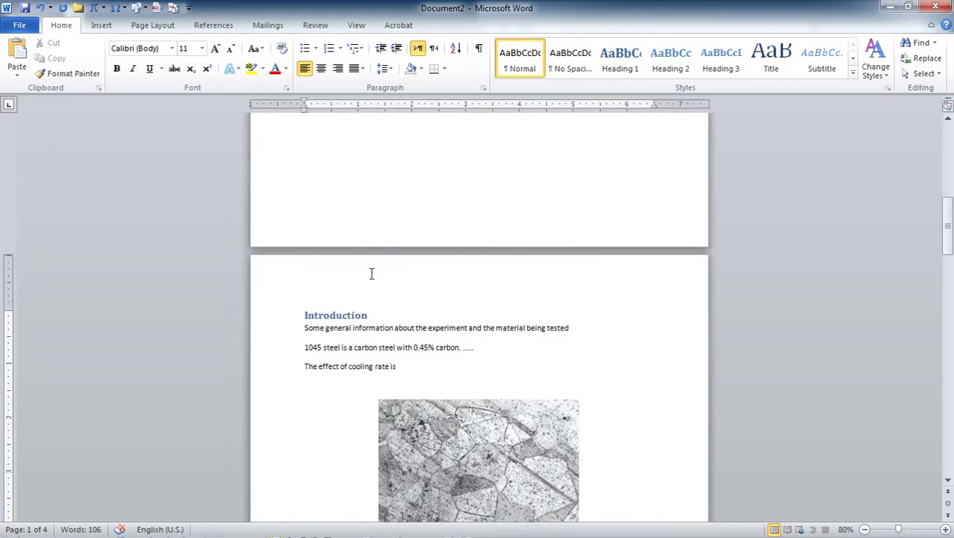
scroll(373, 272, down, 15)
scroll(376, 273, up, 3)
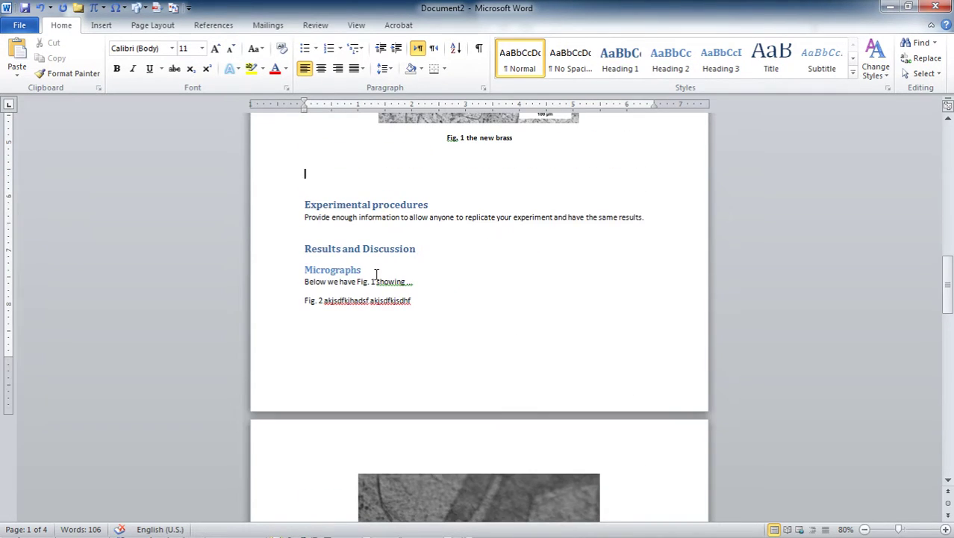
drag(389, 281, 342, 282)
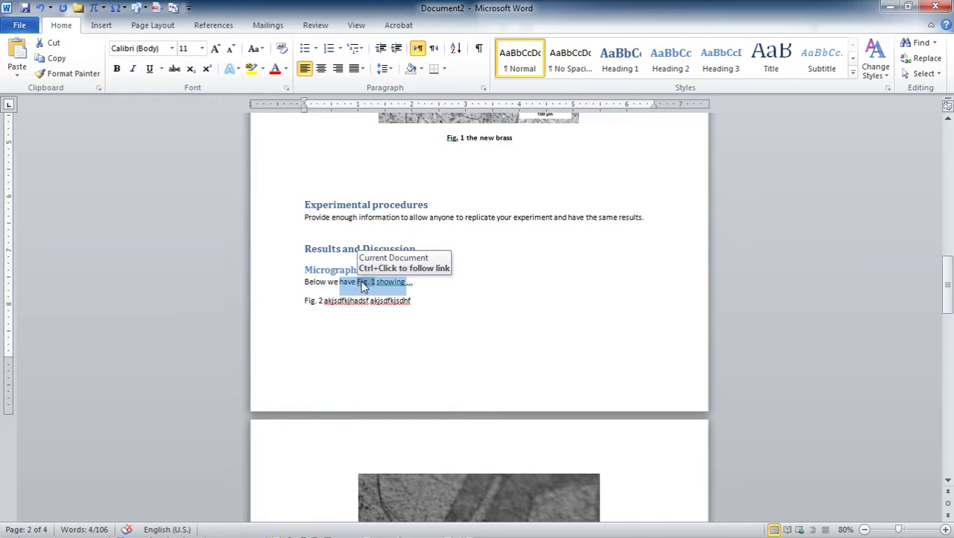
scroll(548, 323, down, 4)
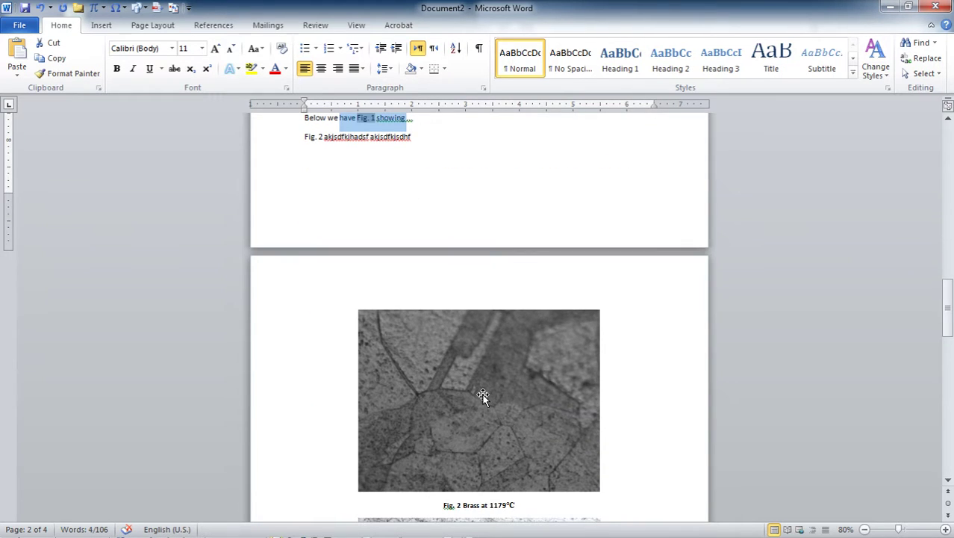
click(460, 505)
scroll(448, 224, up, 2)
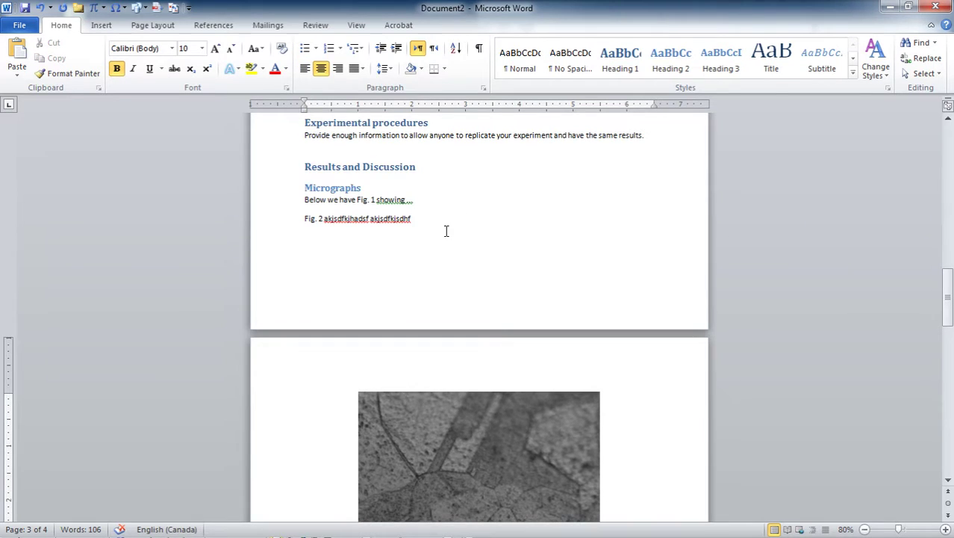
- Update the figure cross-reference field in the "Below we have" line under Micrographs
drag(329, 200, 406, 199)
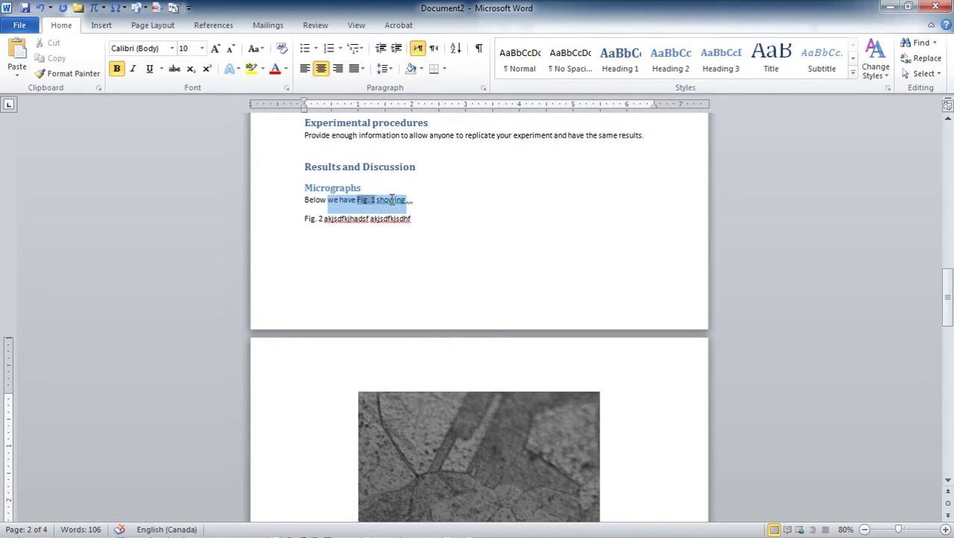
click(388, 219)
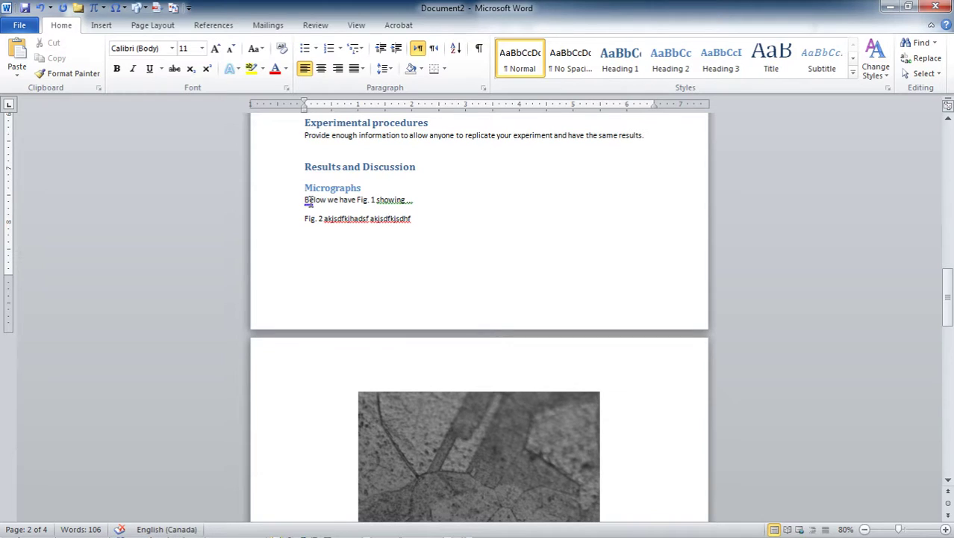
drag(317, 202, 384, 206)
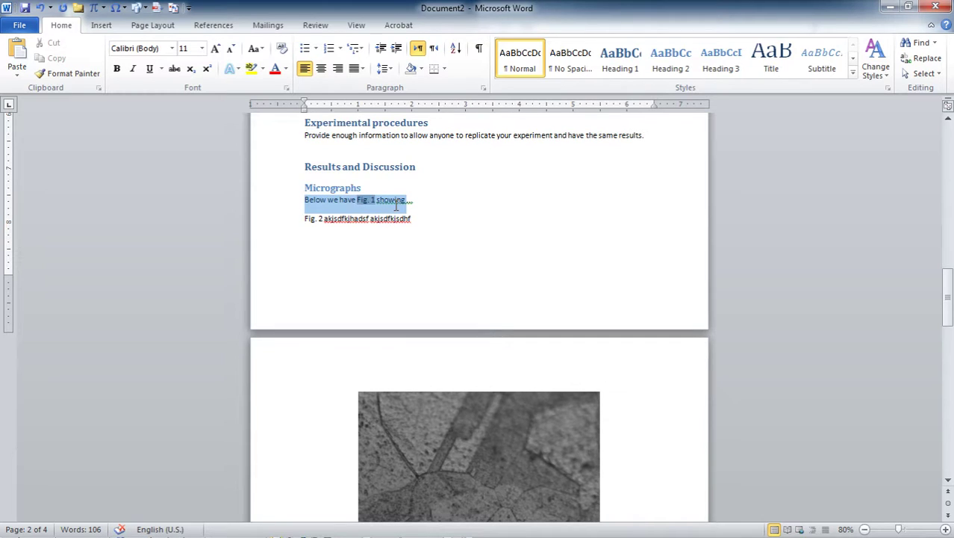
right_click(397, 207)
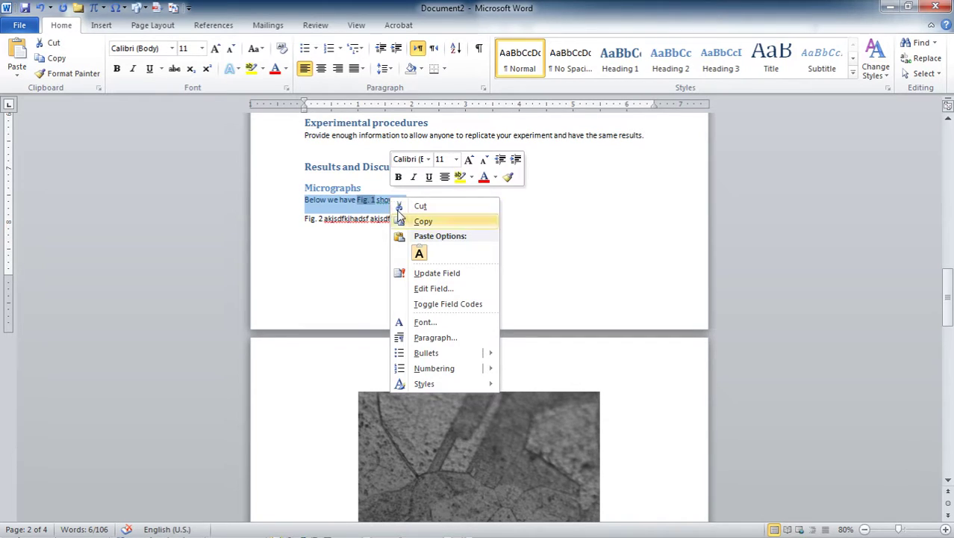
click(448, 277)
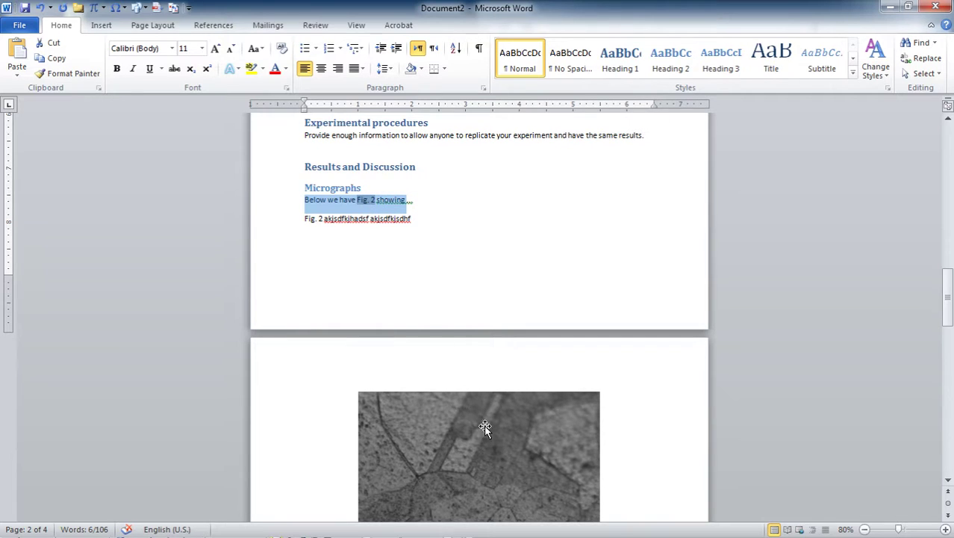
- Check the captions against the updated reference and update the cross-reference field starting the second line under Micrographs
scroll(505, 452, down, 3)
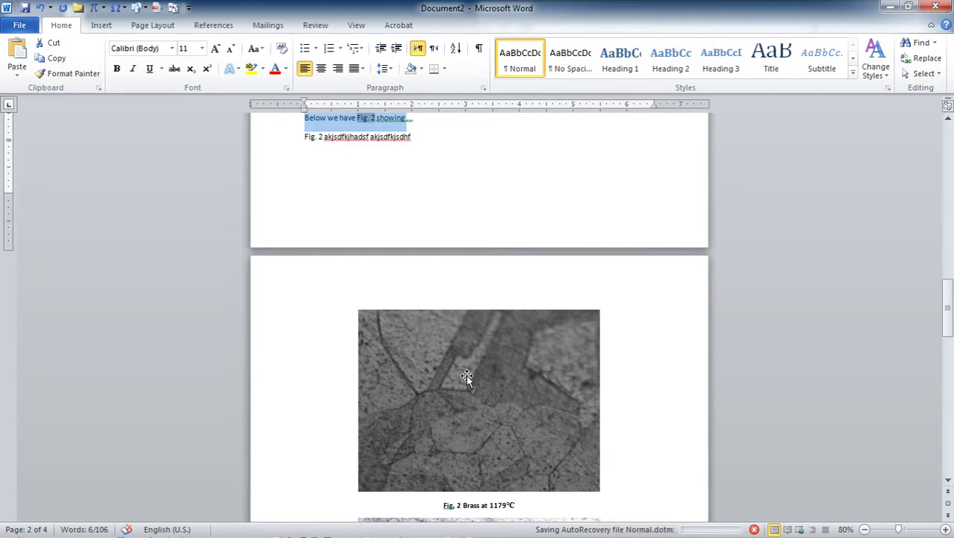
scroll(466, 376, up, 6)
scroll(468, 374, up, 4)
click(448, 283)
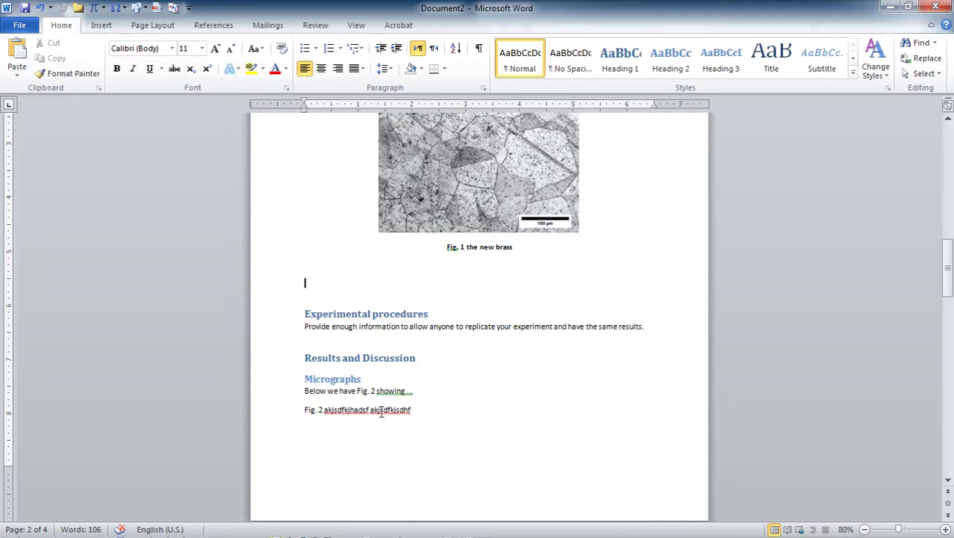
drag(371, 409, 304, 406)
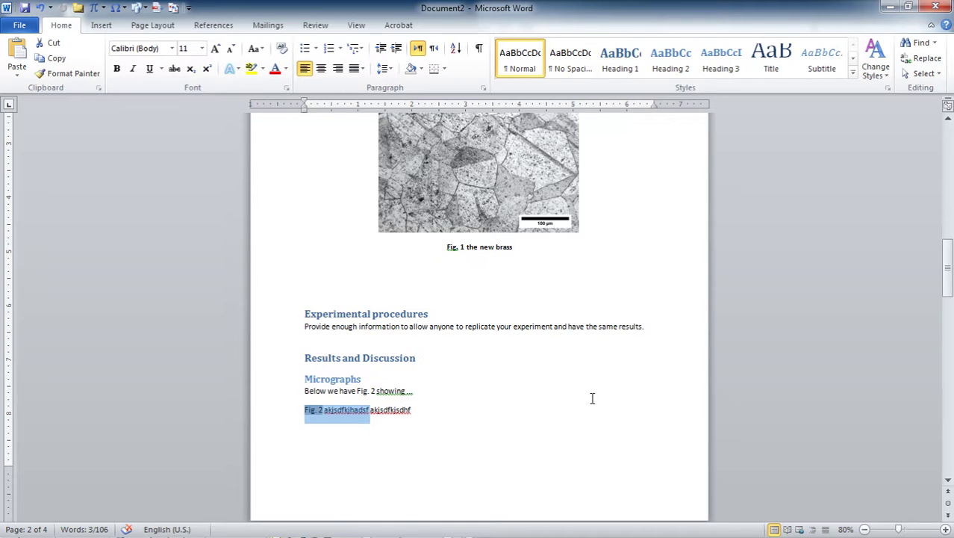
key(F9)
click(457, 409)
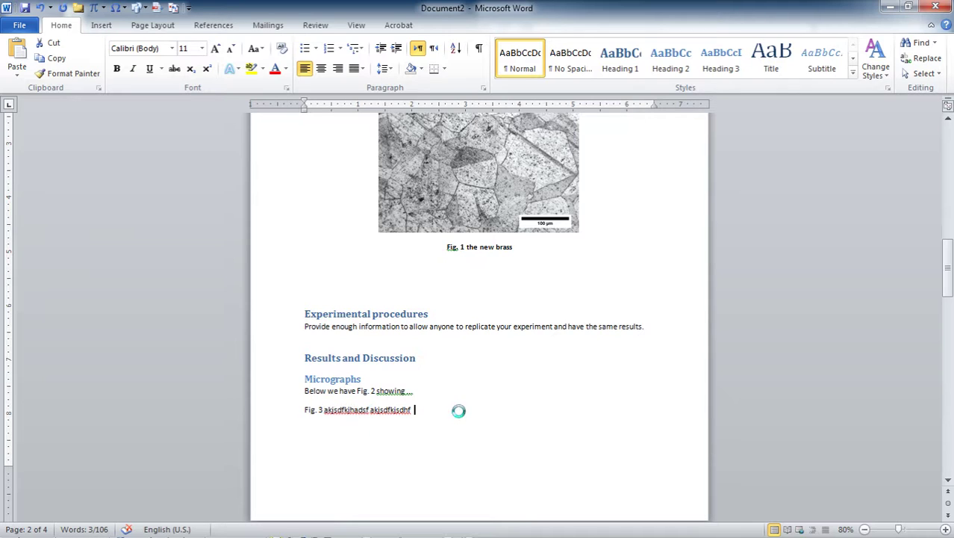
click(390, 413)
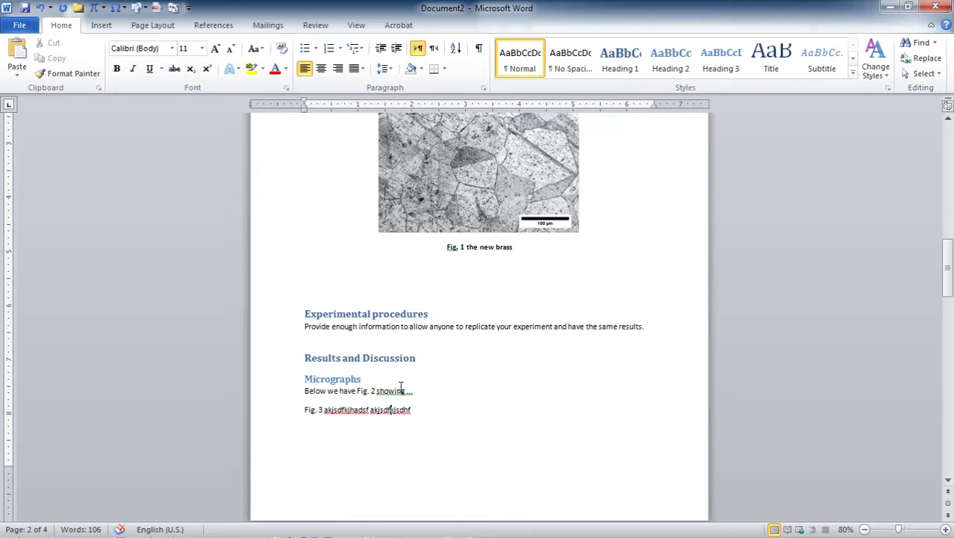
- Open the caption settings for the Introduction micrograph, view the caption position choices, and close them without inserting a caption
scroll(473, 331, up, 5)
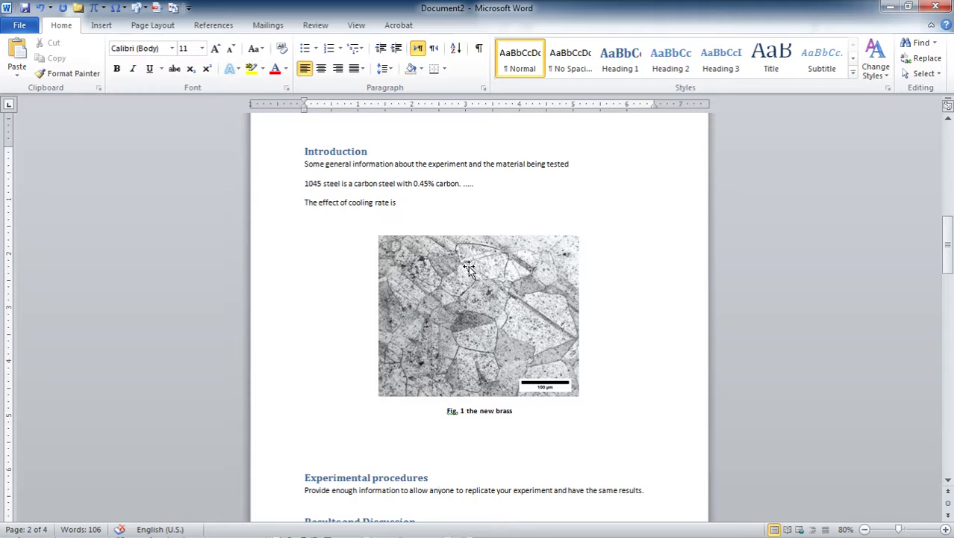
click(495, 336)
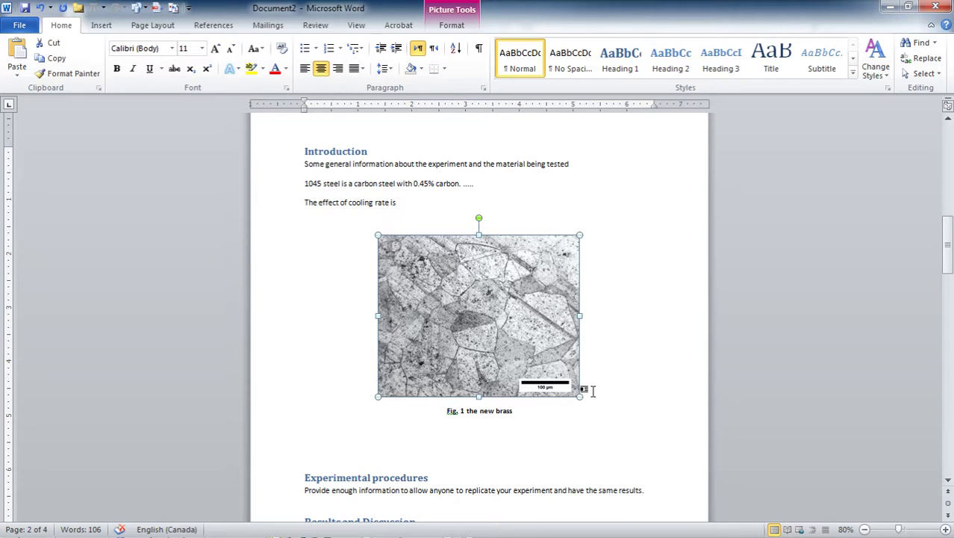
right_click(494, 367)
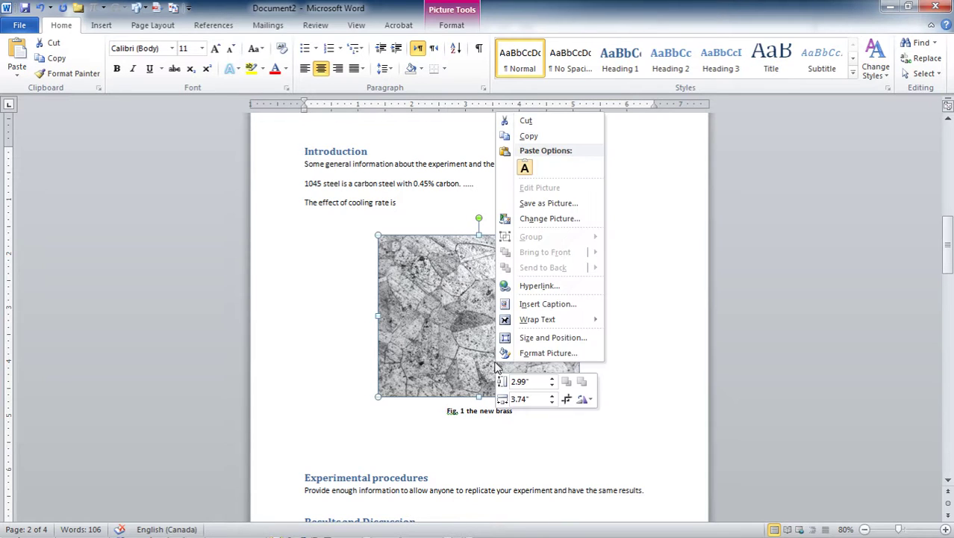
click(553, 308)
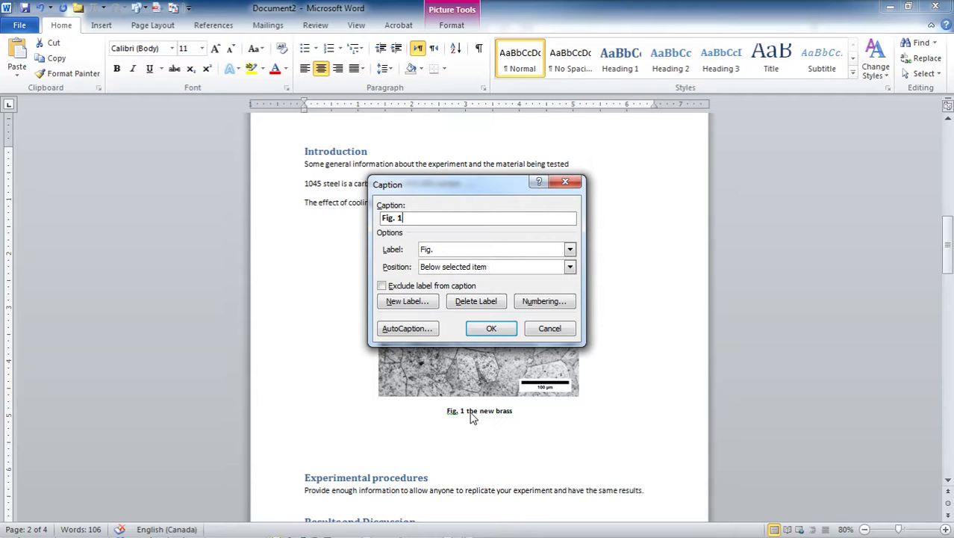
click(543, 269)
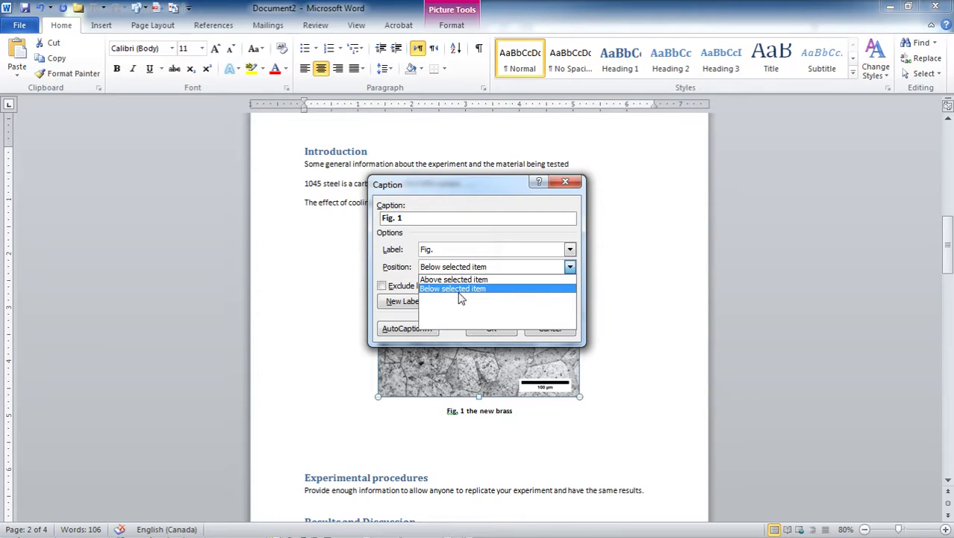
click(558, 233)
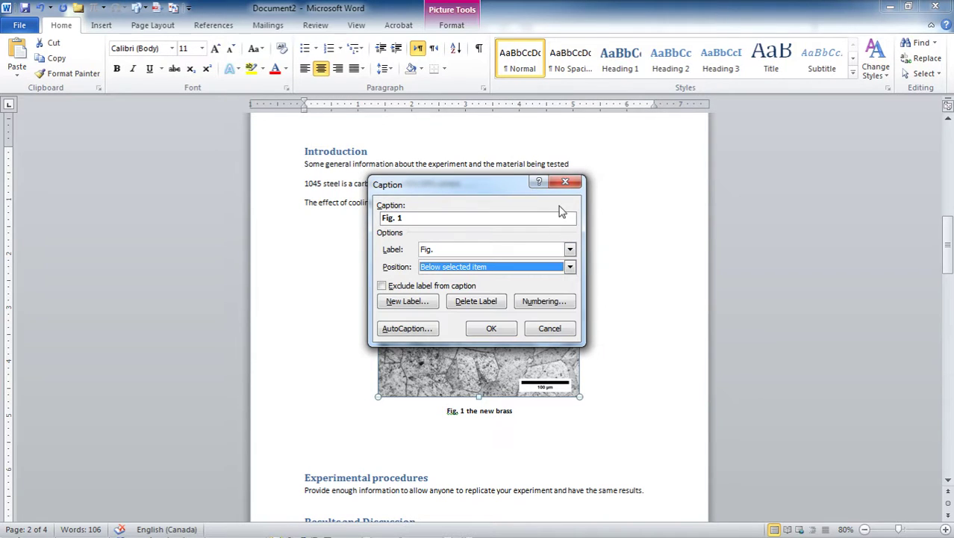
click(565, 182)
- Review the figure captions from the Introduction through the Results pages against the cross-references under Micrographs
scroll(593, 378, down, 6)
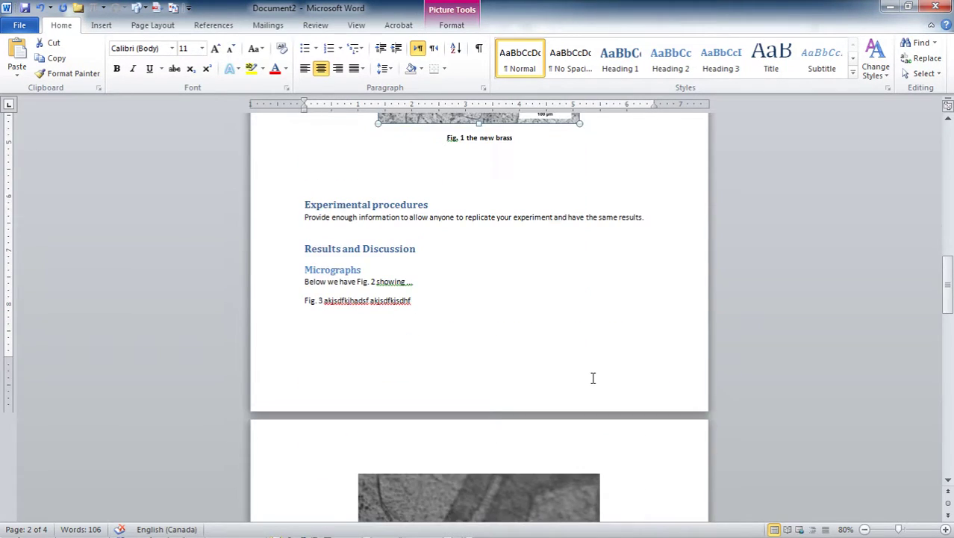
scroll(593, 378, down, 12)
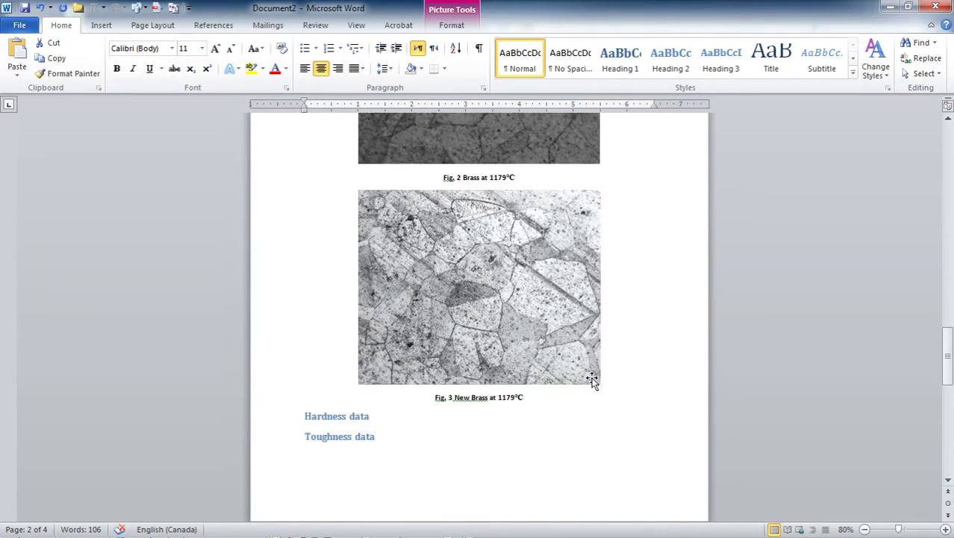
scroll(592, 379, down, 3)
scroll(592, 379, up, 3)
scroll(592, 379, up, 5)
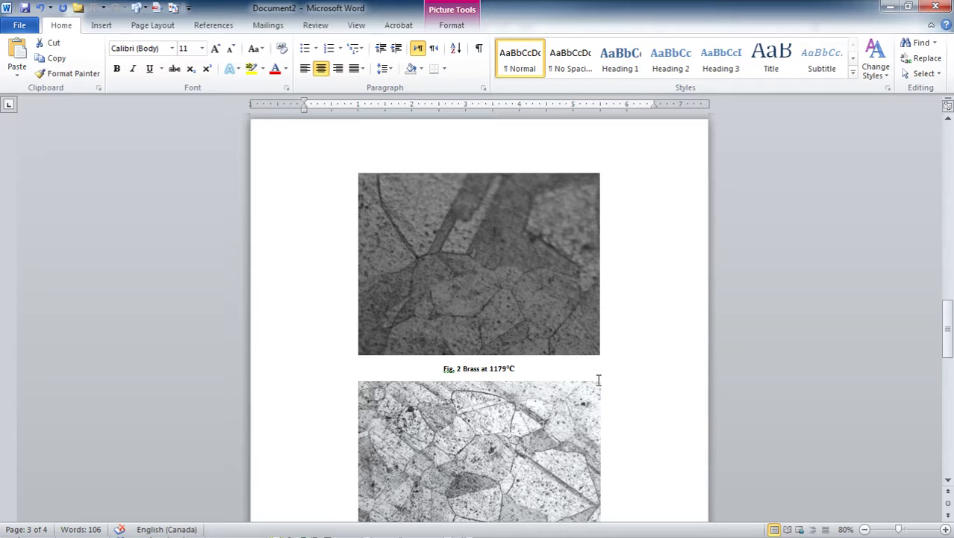
scroll(598, 380, down, 4)
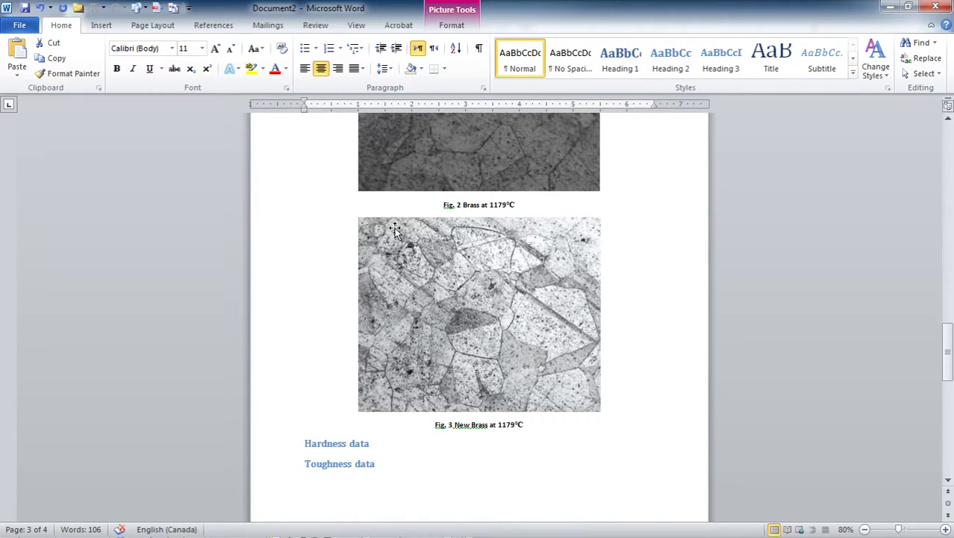
scroll(259, 309, up, 12)
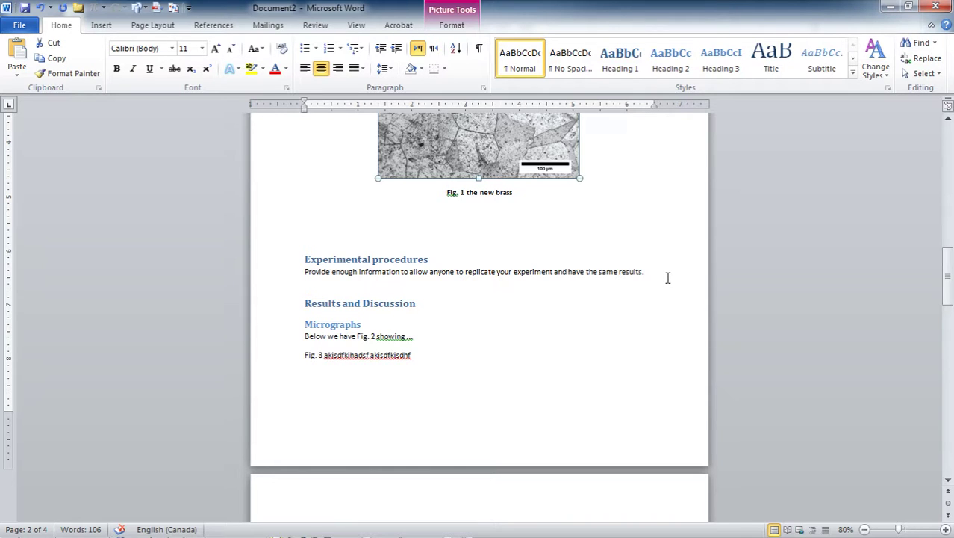
scroll(668, 280, down, 15)
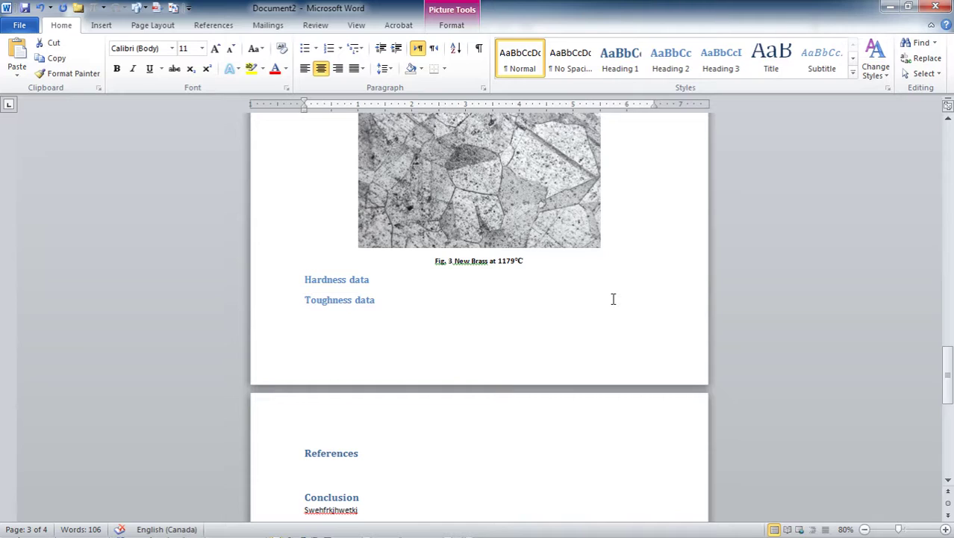